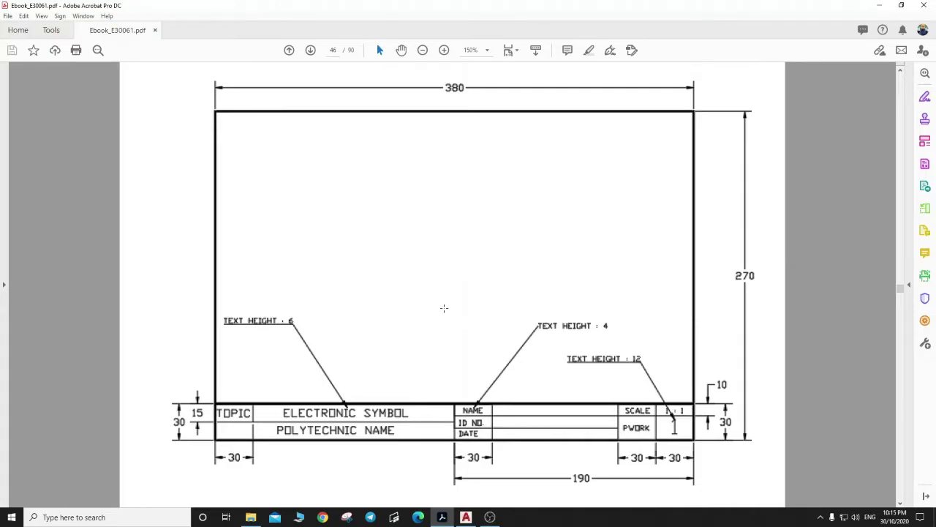
# Switch from the Acrobat reference sheet to AutoCAD and start a new blank drawing, Drawing2.
pyautogui.click(466, 517)
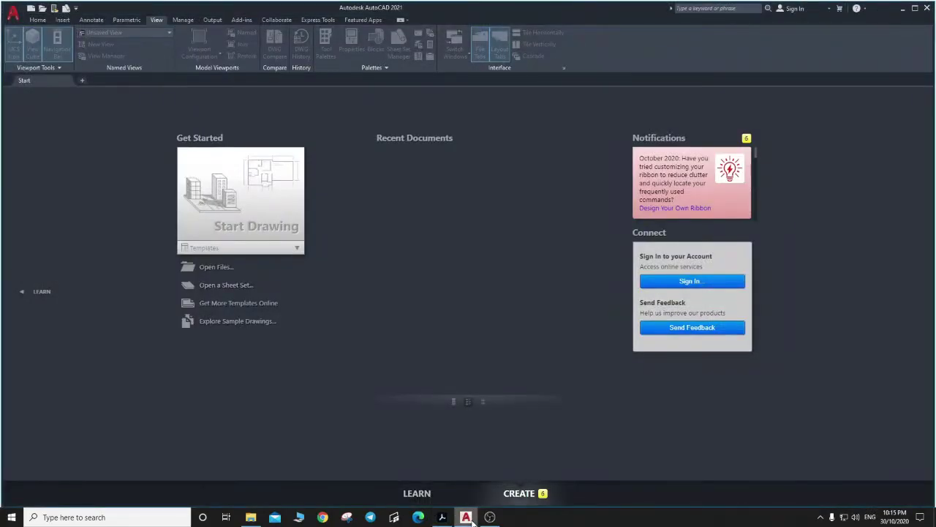
pyautogui.click(250, 219)
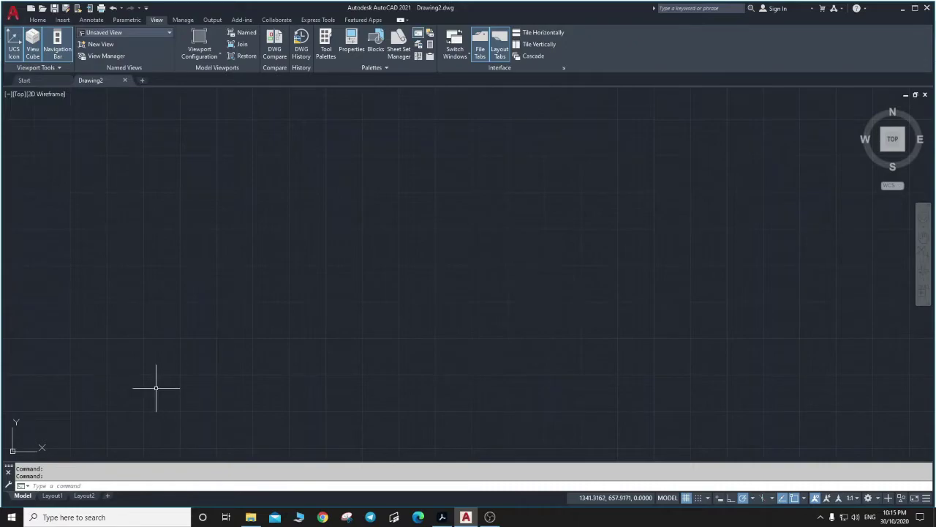
# Use UNITS to set the drawing's length precision to 0 decimal places.
pyautogui.click(74, 484)
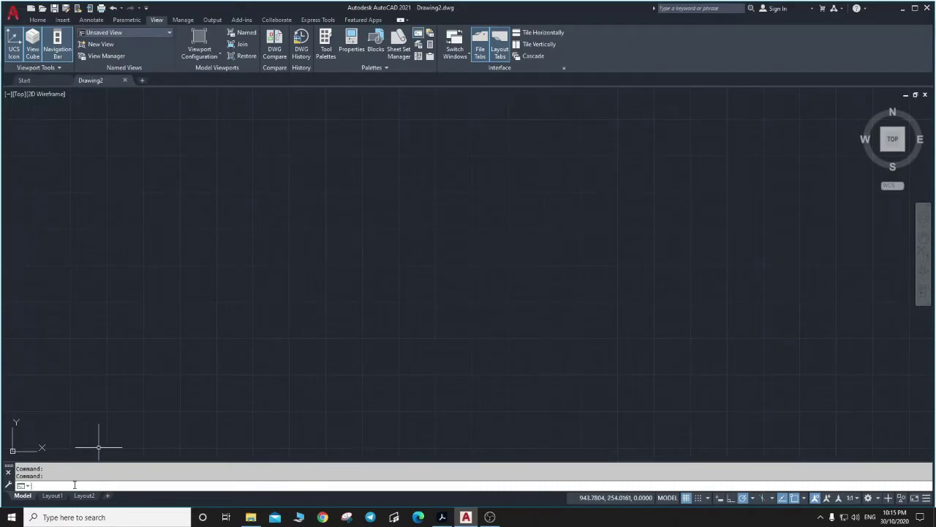
pyautogui.write('UNITS')
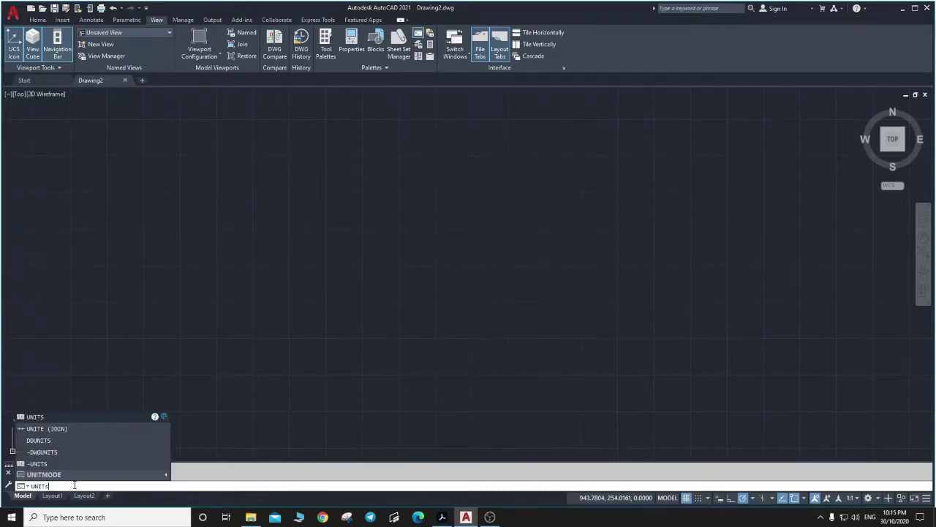
pyautogui.press('Return')
pyautogui.click(436, 210)
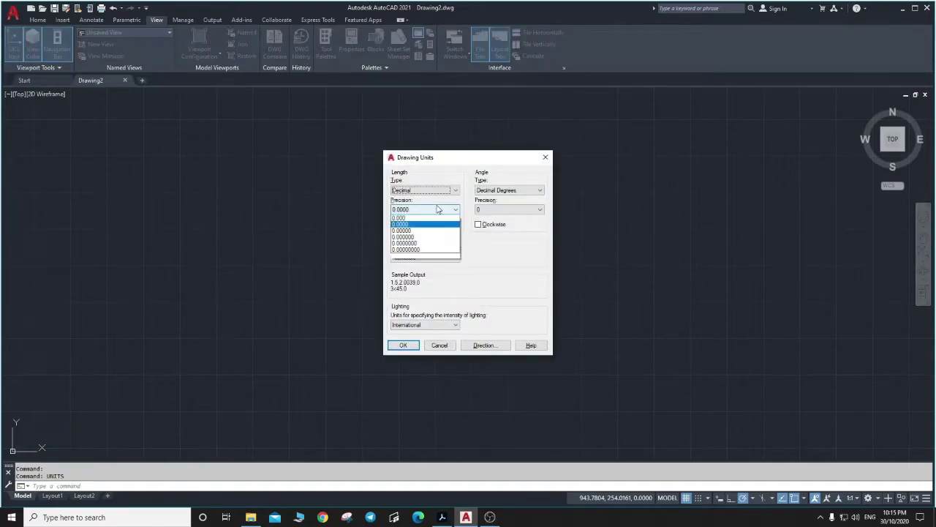
pyautogui.click(425, 219)
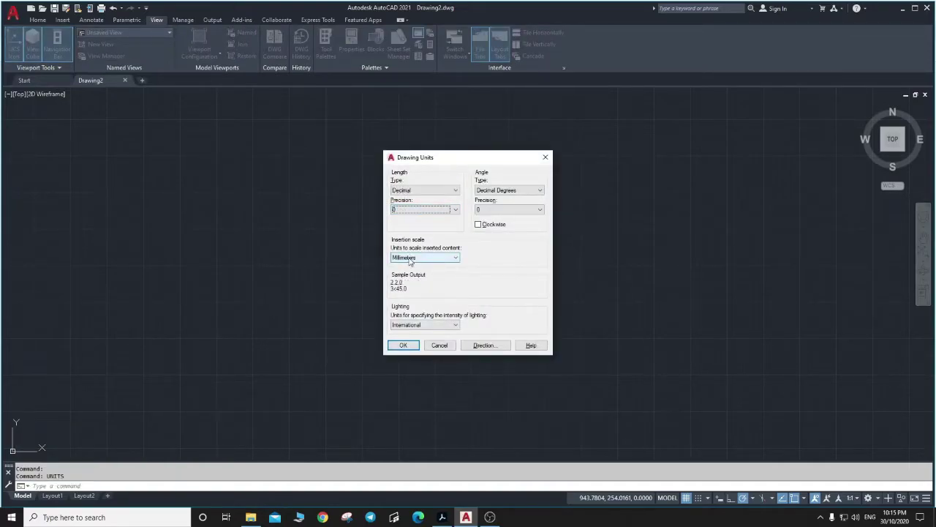
pyautogui.click(403, 346)
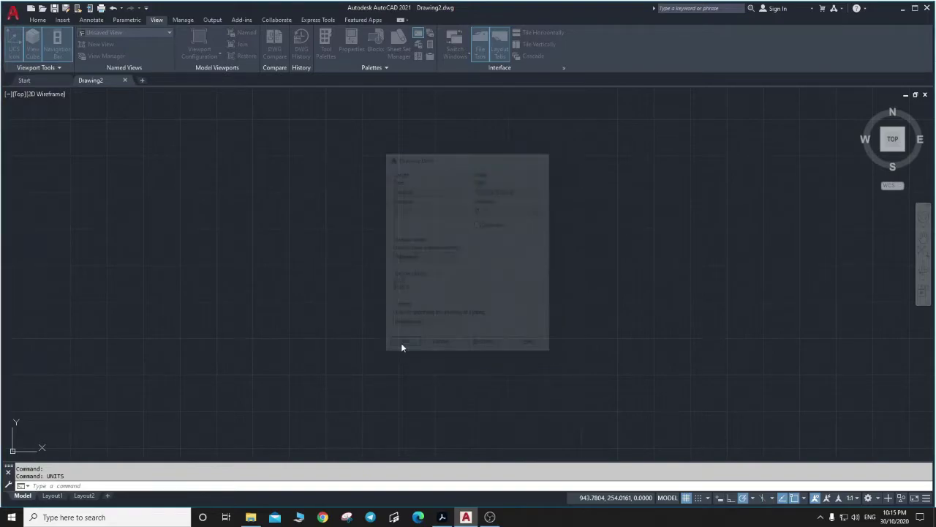
# Set the drawing limits from 0,0 to 420,297.
pyautogui.click(85, 485)
pyautogui.write('limit')
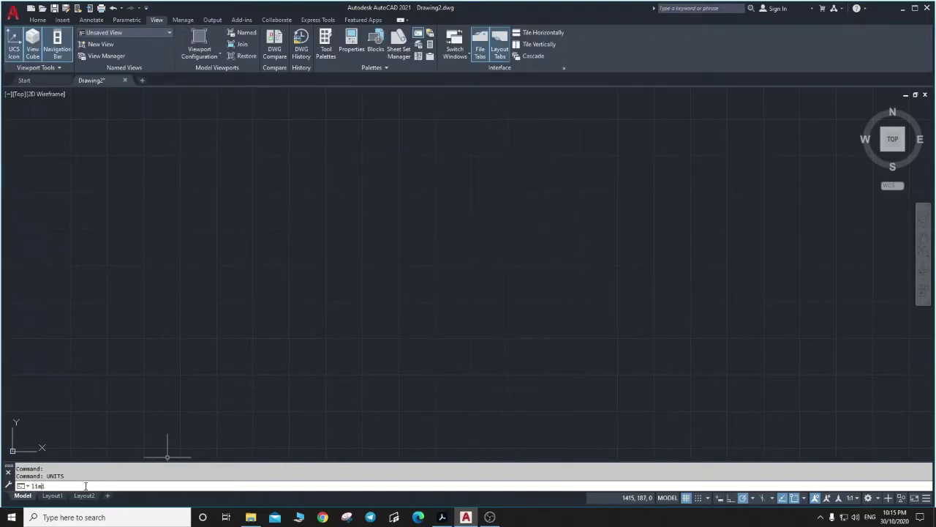
pyautogui.write('s')
pyautogui.press('Return')
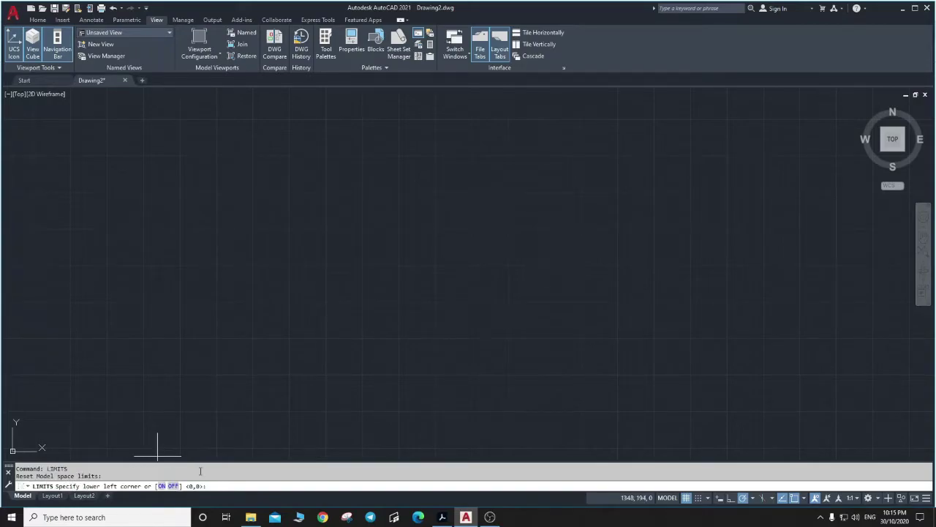
pyautogui.press('Return')
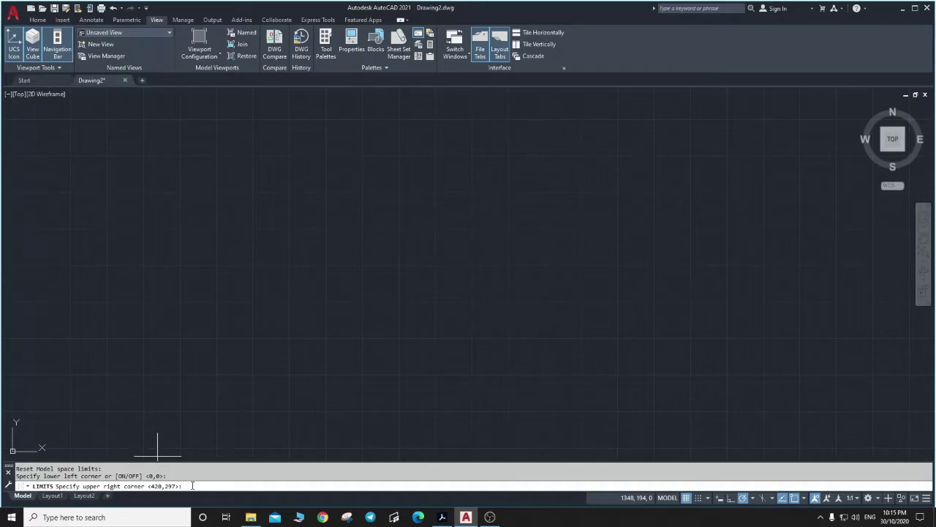
pyautogui.write('420,297')
pyautogui.press('Return')
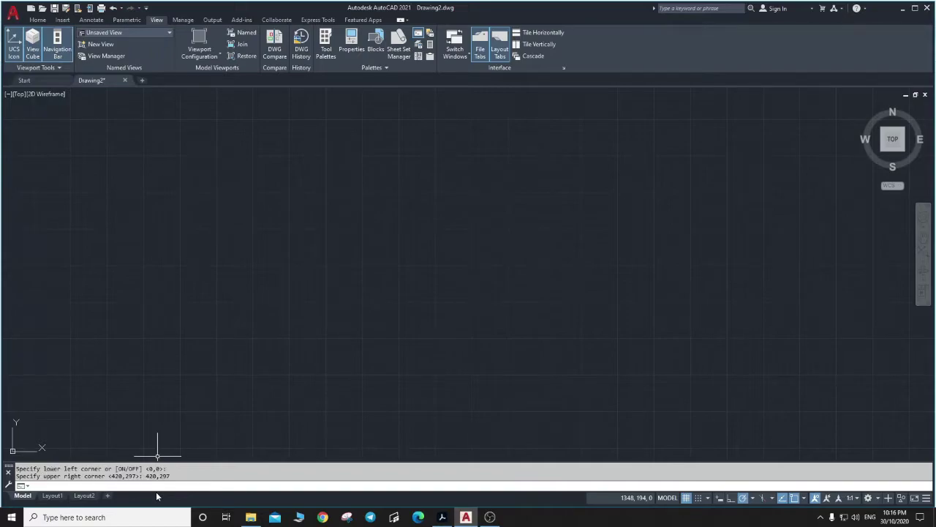
# Zoom All to fit the whole 420×297 limits area in view.
pyautogui.write('z')
pyautogui.press('Return')
pyautogui.write('a')
pyautogui.press('Return')
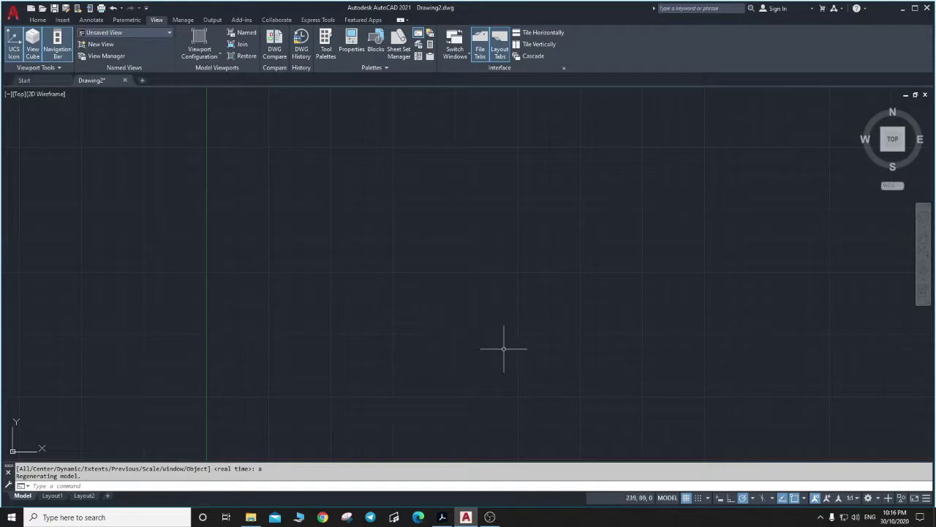
pyautogui.rightClick(720, 499)
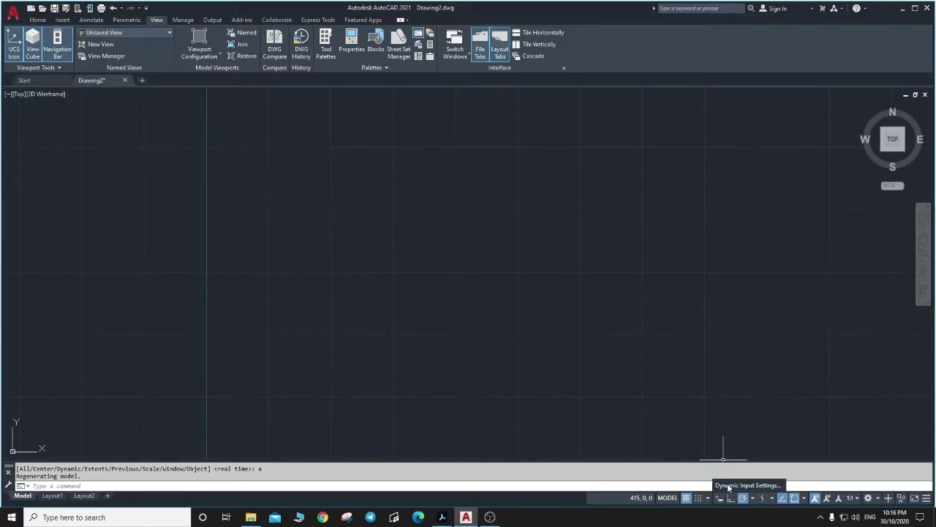
pyautogui.click(728, 485)
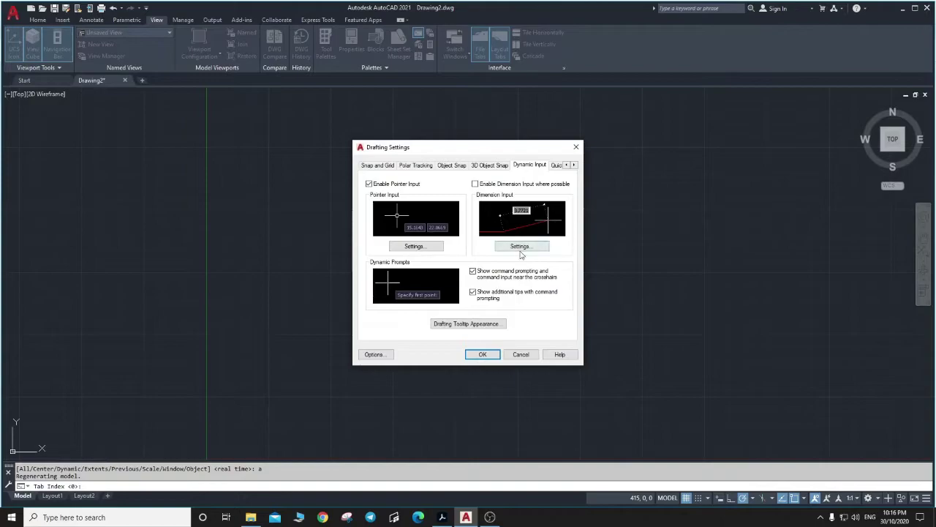
pyautogui.click(475, 184)
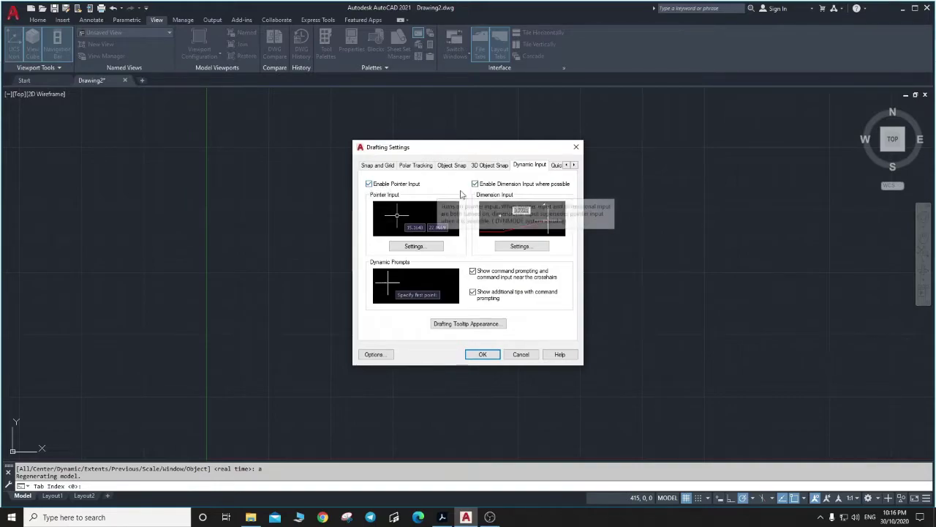
pyautogui.click(483, 356)
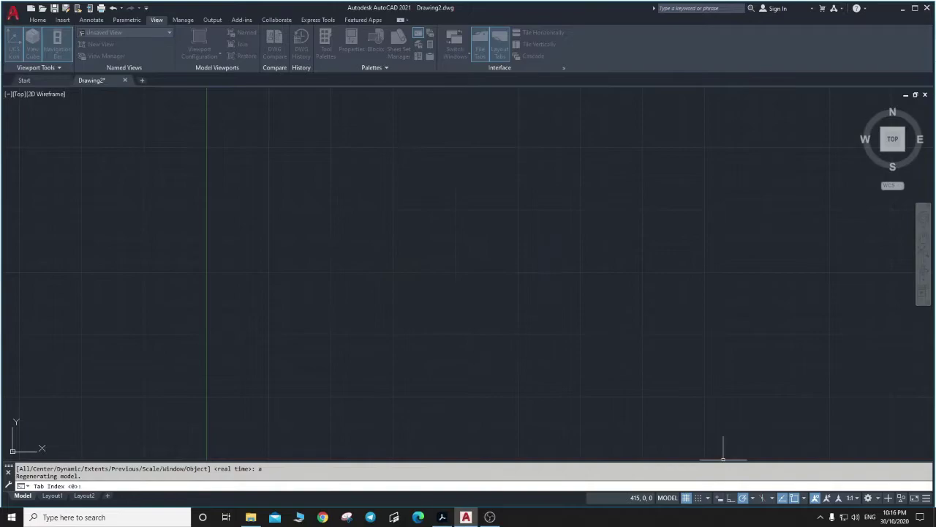
pyautogui.write('l')
pyautogui.press('Return')
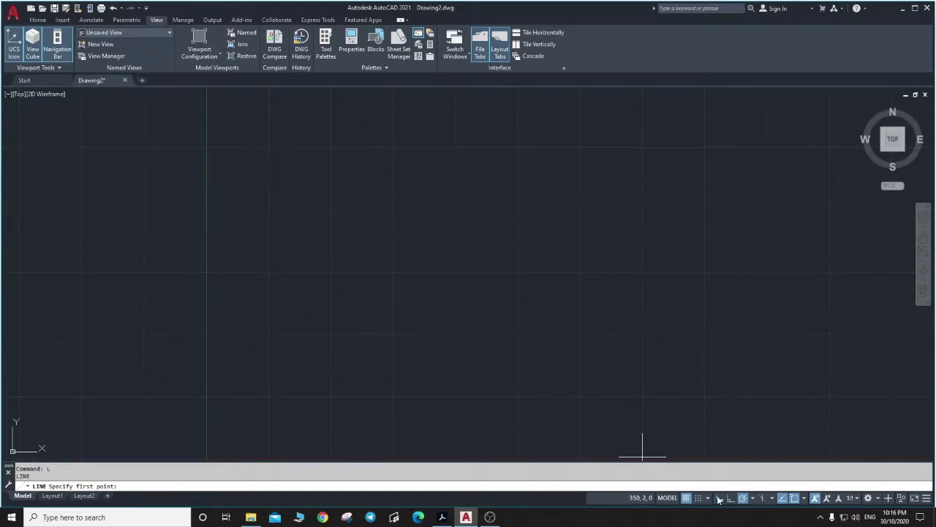
pyautogui.click(472, 299)
pyautogui.click(596, 298)
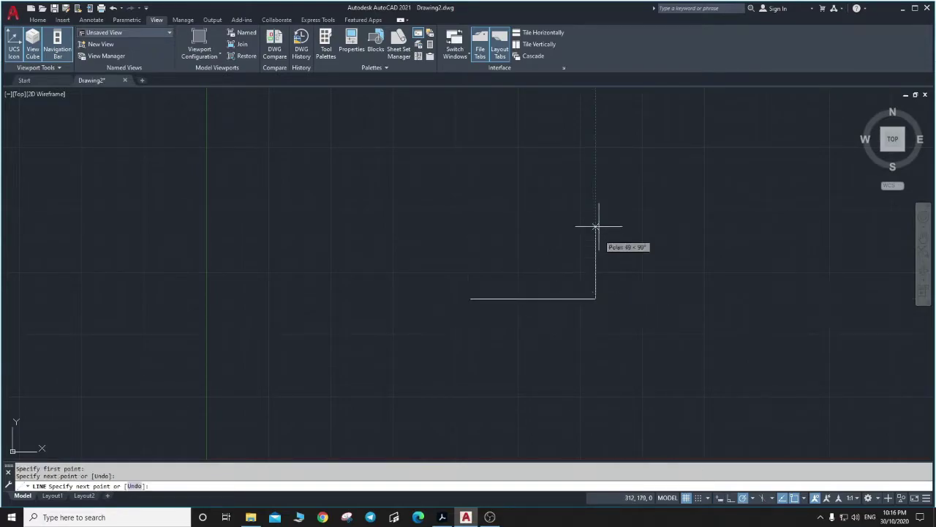
pyautogui.click(596, 222)
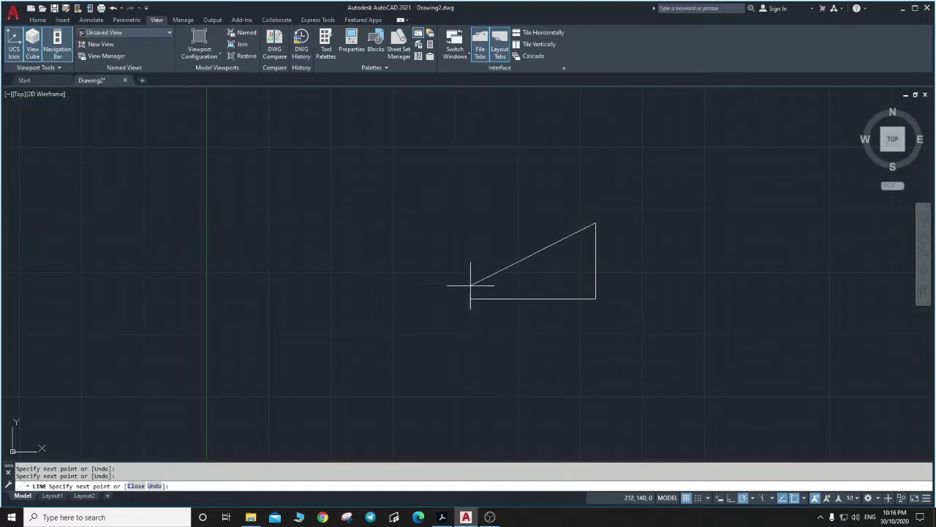
pyautogui.press('Escape')
pyautogui.click(457, 203)
pyautogui.click(626, 322)
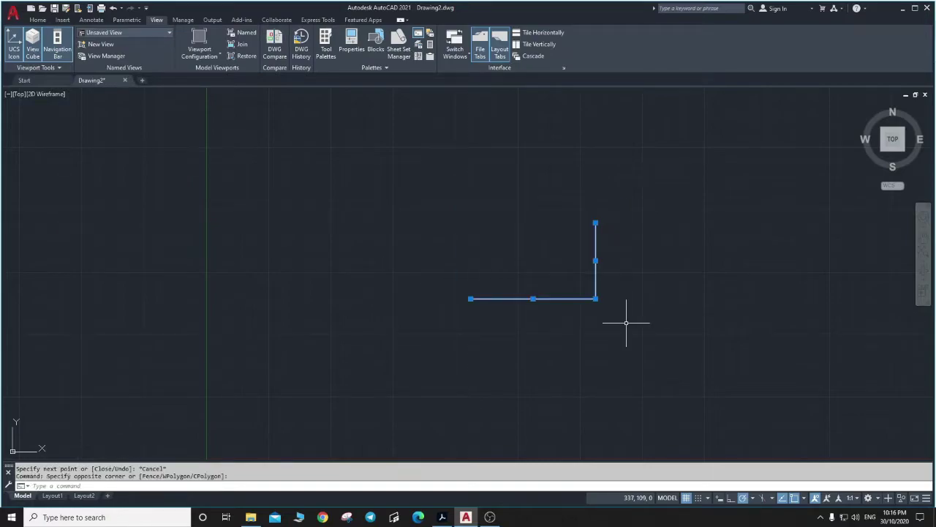
pyautogui.press('Delete')
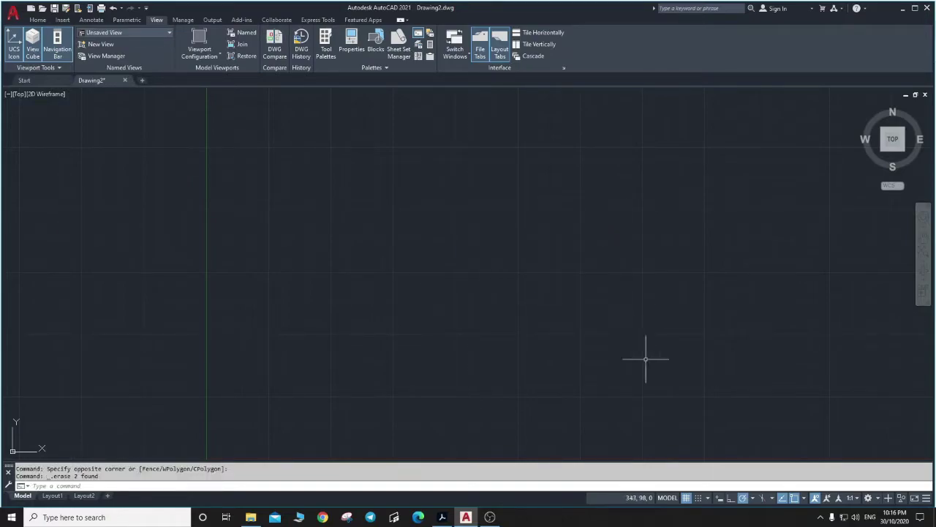
pyautogui.rightClick(721, 500)
pyautogui.click(728, 486)
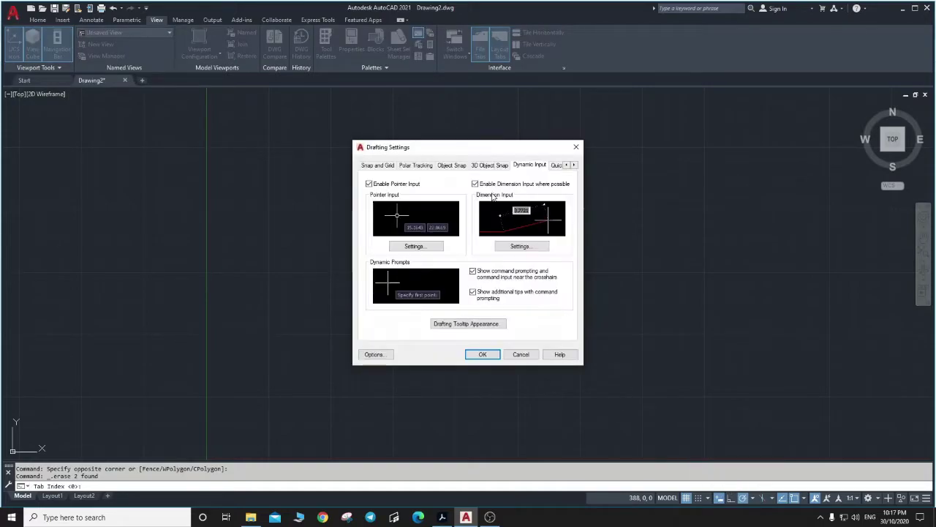
pyautogui.click(474, 183)
pyautogui.click(483, 354)
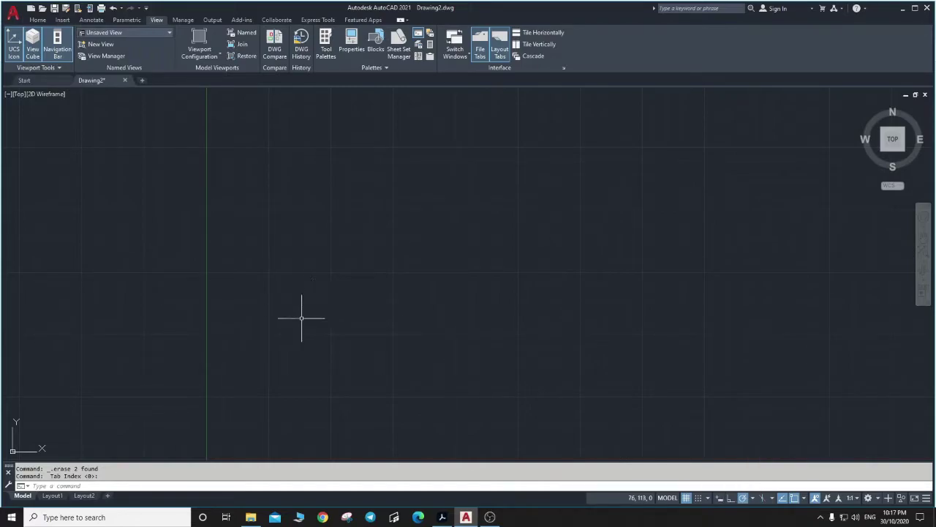
# Start a line at 0,0 and draw the frame's 270-long first edge, correcting a mistyped 297.
pyautogui.write('L')
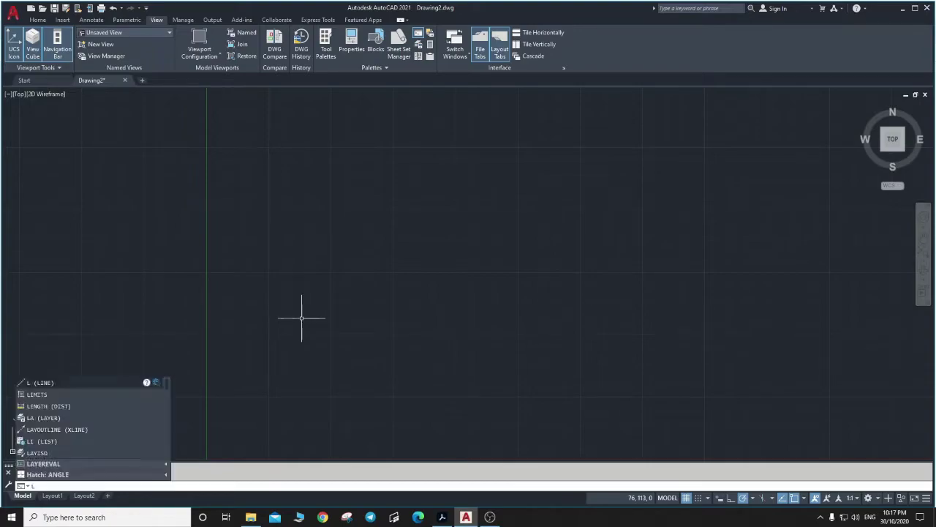
pyautogui.press('Return')
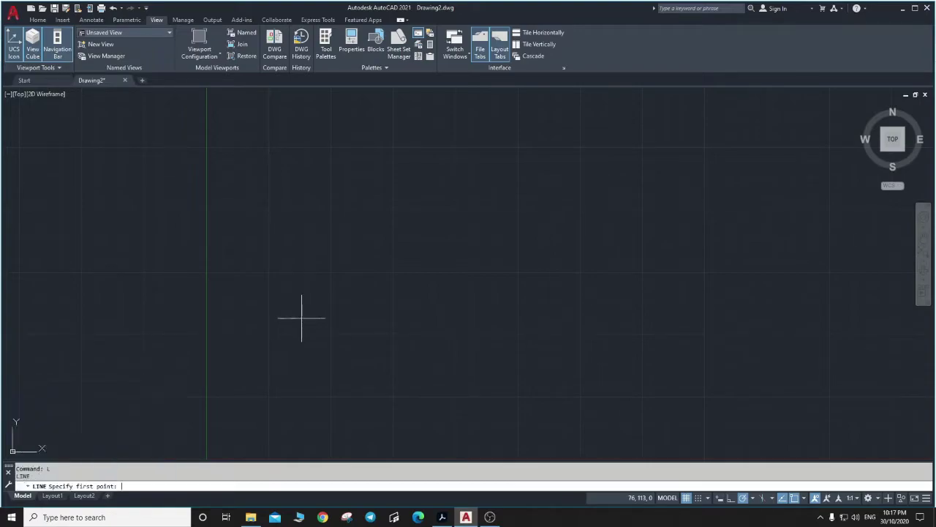
pyautogui.write('0,0')
pyautogui.press('Return')
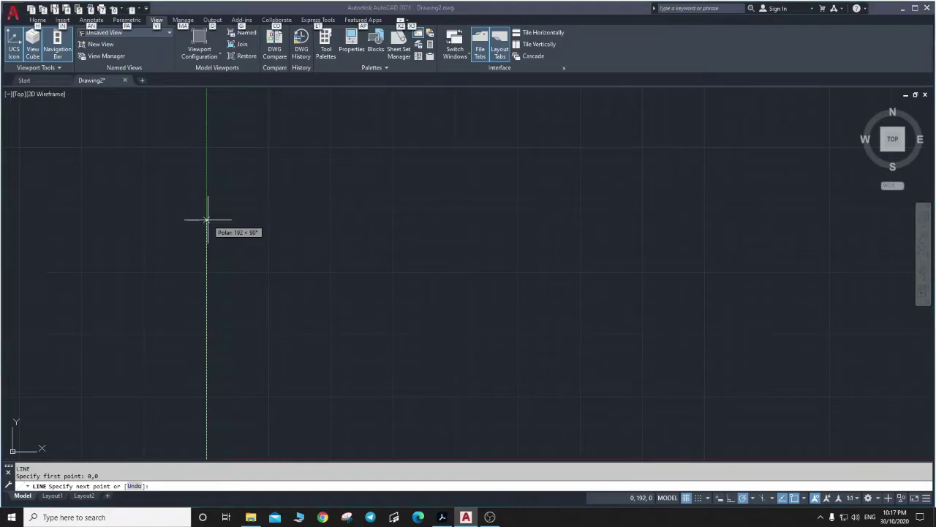
pyautogui.hotkey('alt', 'Tab')
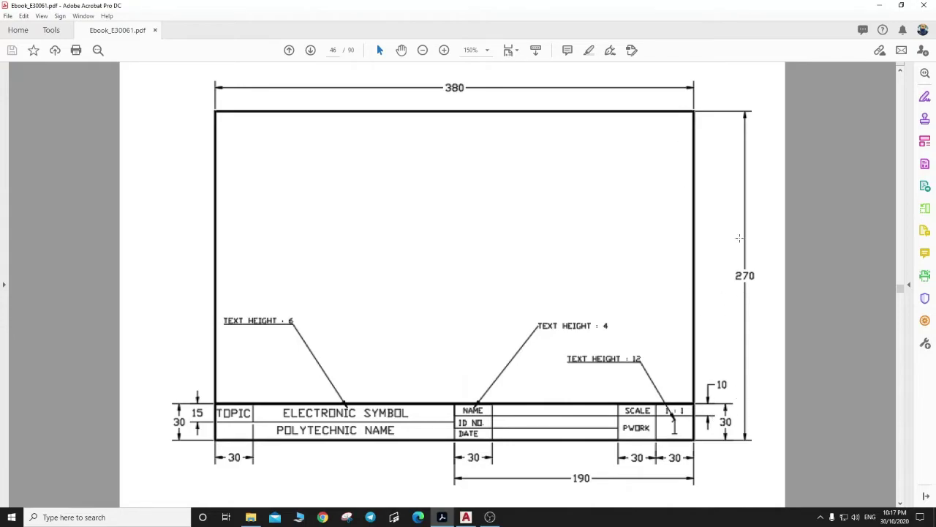
pyautogui.hotkey('alt', 'Tab')
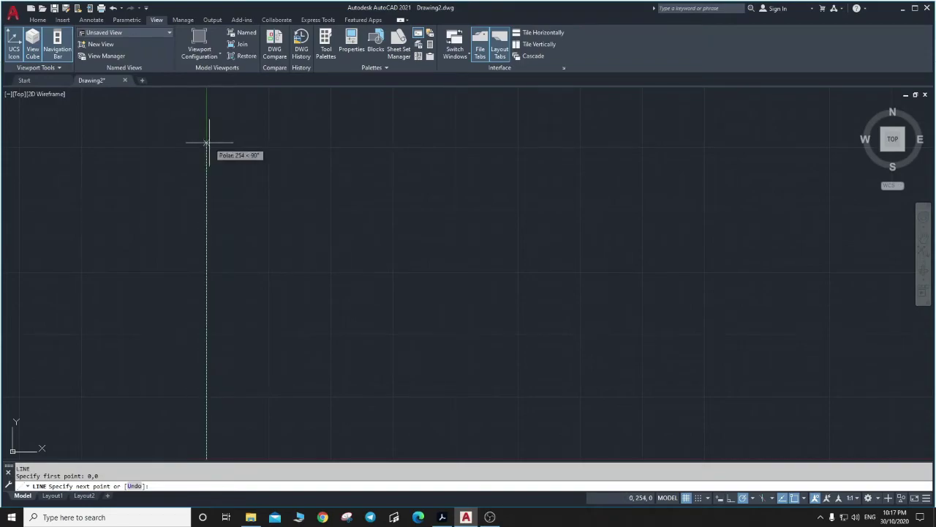
pyautogui.write('297')
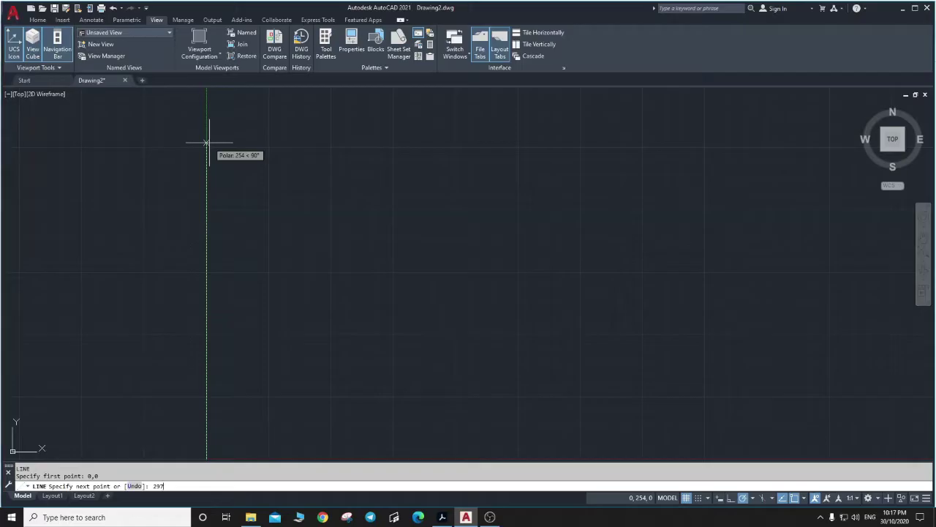
pyautogui.hotkey('alt', 'Tab')
pyautogui.hotkey('alt', 'Tab')
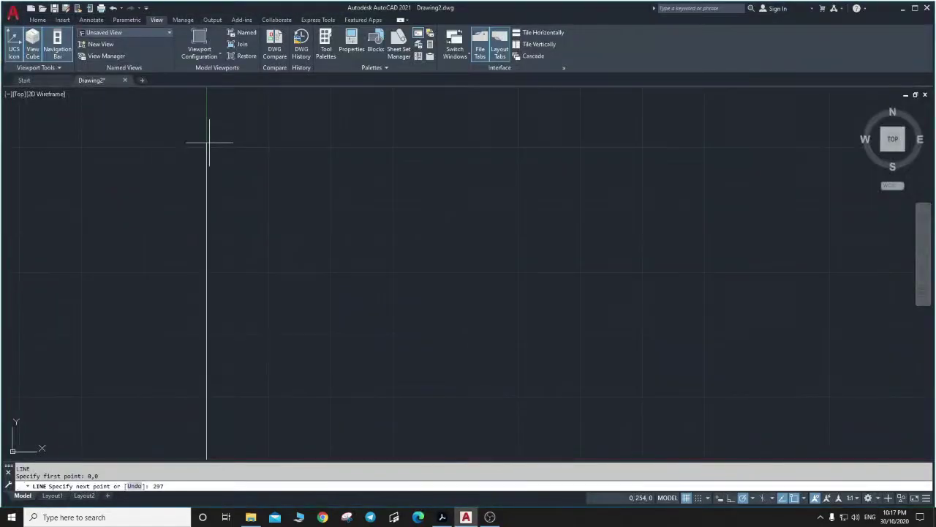
pyautogui.press('BackSpace')
pyautogui.write('70')
pyautogui.press('Return')
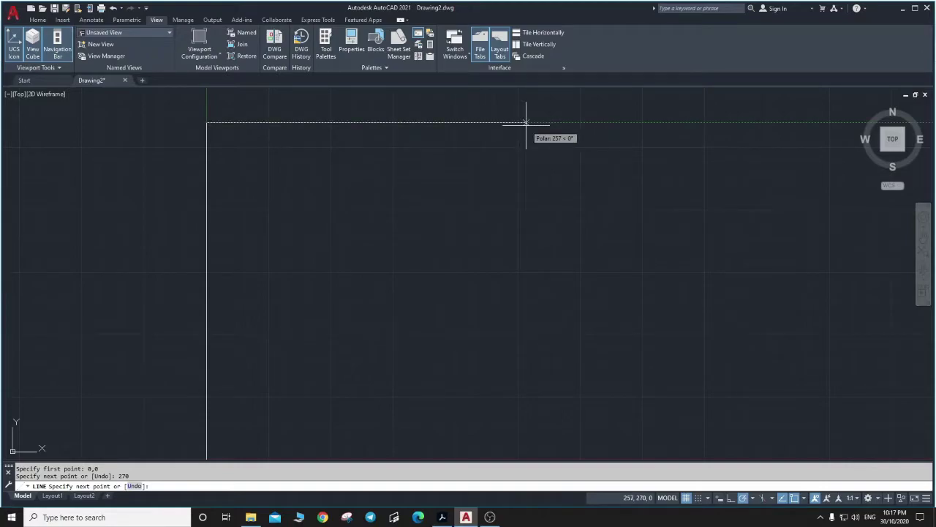
# Draw the 380 top edge, 270 right side and 380 bottom edge to close the frame.
pyautogui.hotkey('alt', 'Tab')
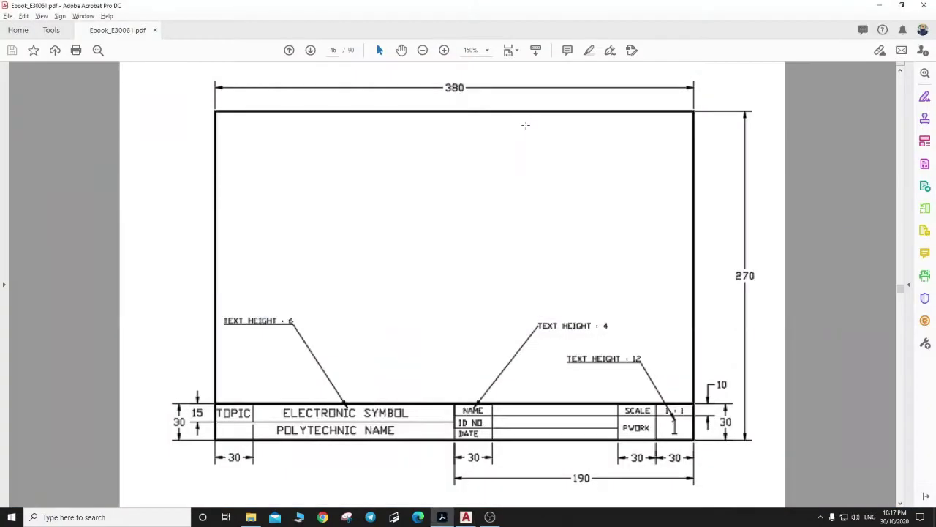
pyautogui.hotkey('alt', 'Tab')
pyautogui.write('380')
pyautogui.press('Return')
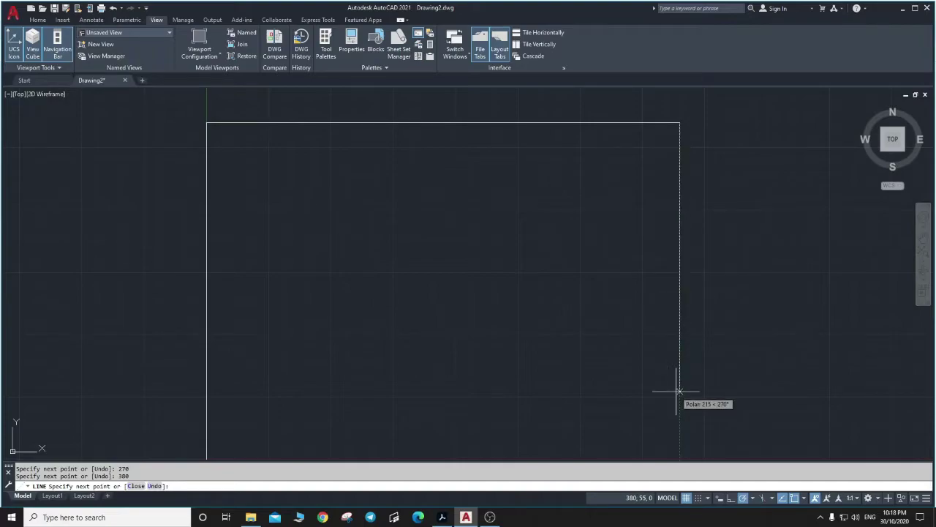
pyautogui.write('270')
pyautogui.press('Return')
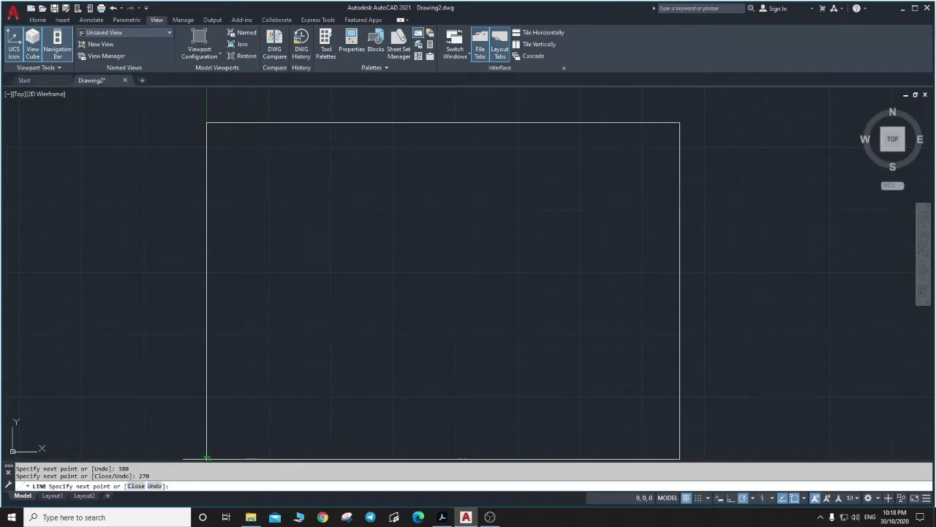
pyautogui.write('380')
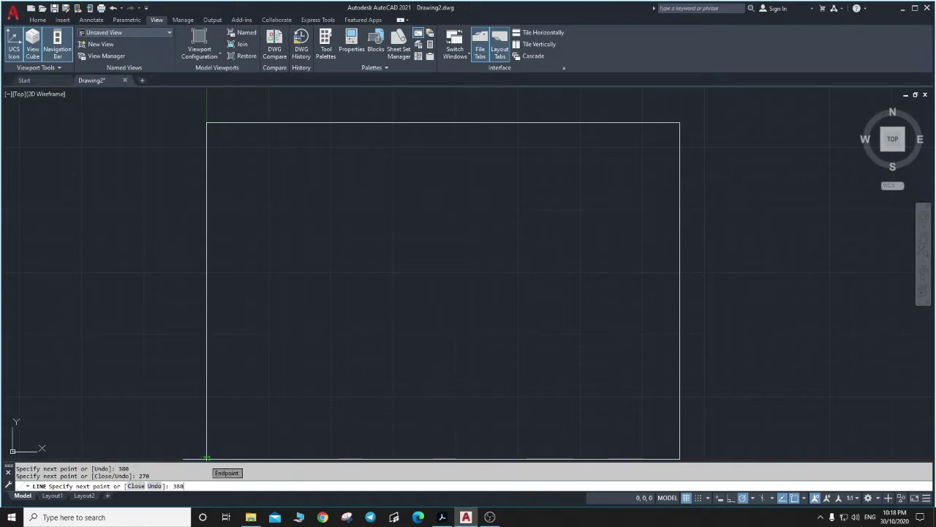
pyautogui.press('Return')
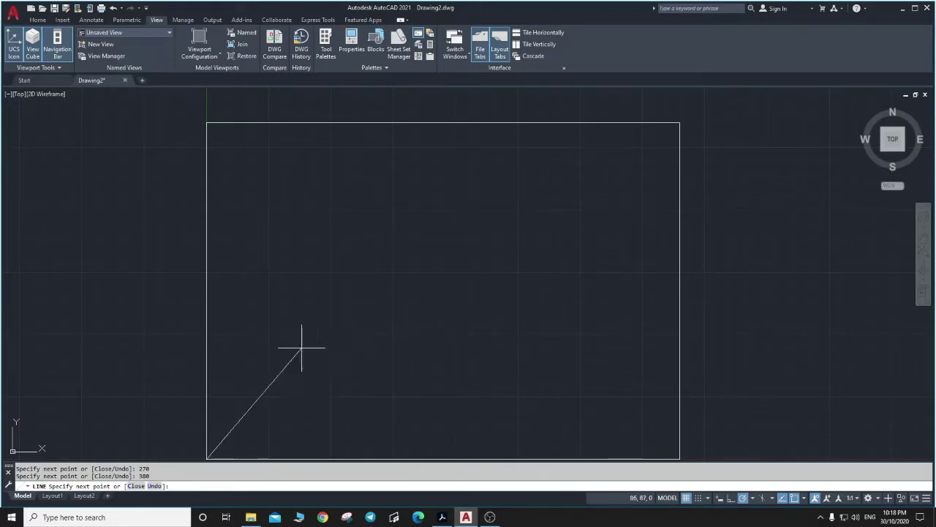
# Draw a 30-unit line up from the bottom-left corner and the 380-long strip top line.
pyautogui.hotkey('alt', 'Tab')
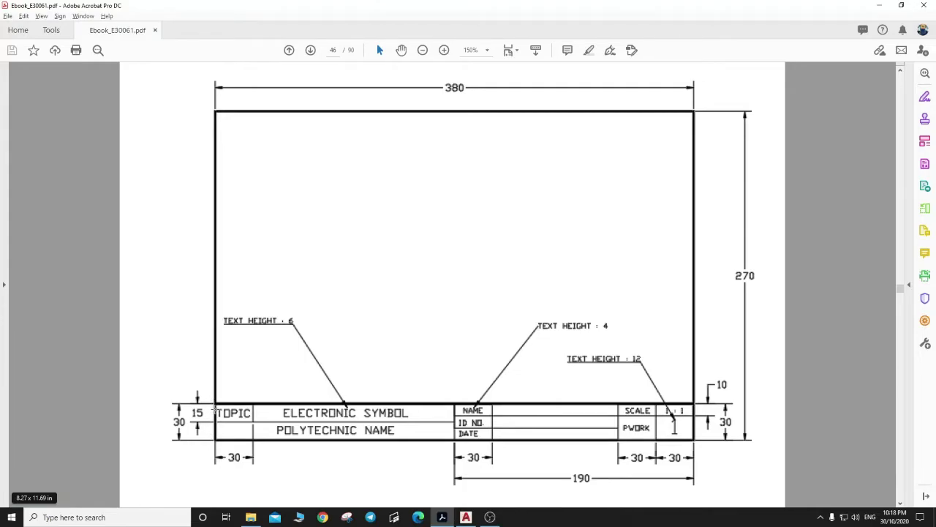
pyautogui.hotkey('alt', 'Tab')
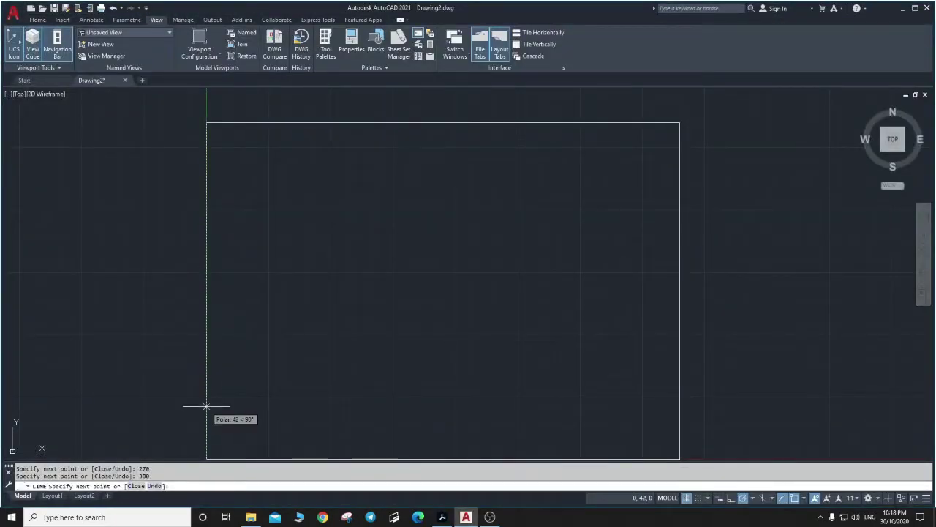
pyautogui.press('Return')
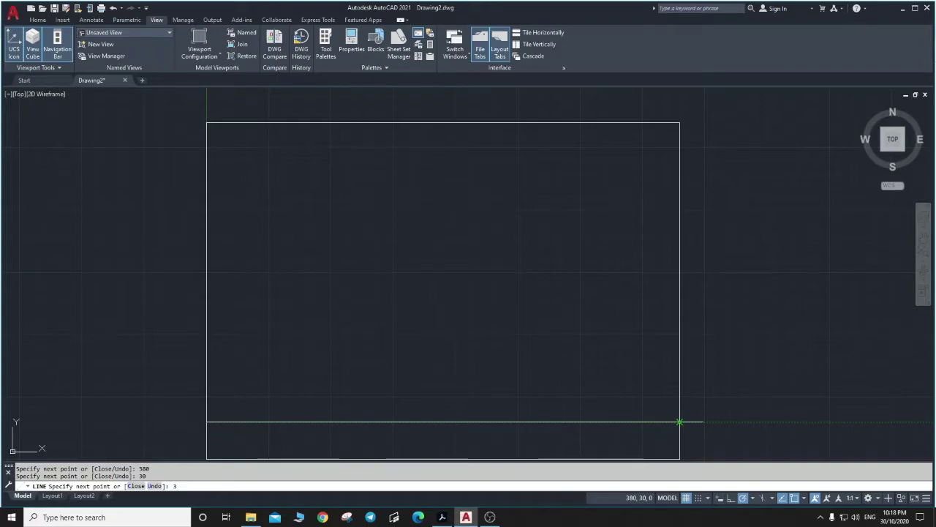
pyautogui.press('Return')
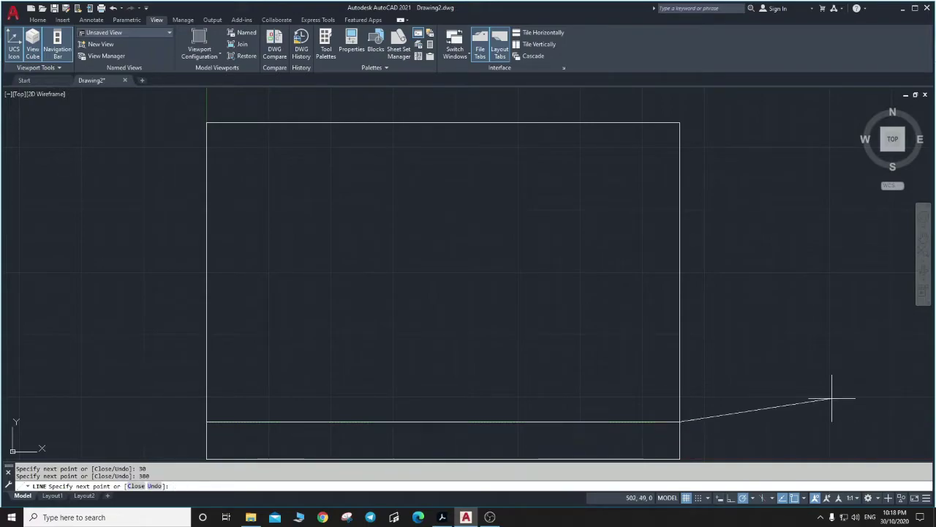
# Draw a 10-unit step down the right edge, 30 units left, then 10 back up.
pyautogui.hotkey('alt', 'Tab')
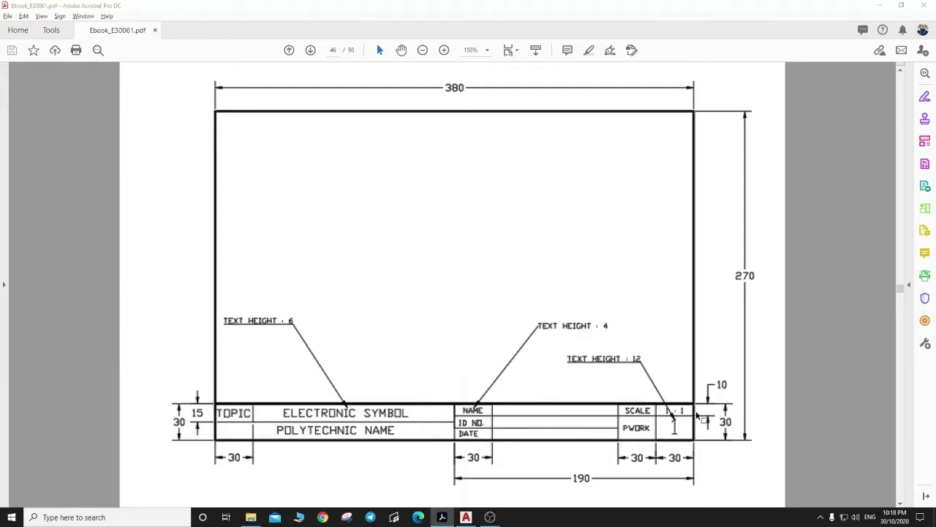
pyautogui.hotkey('alt', 'Tab')
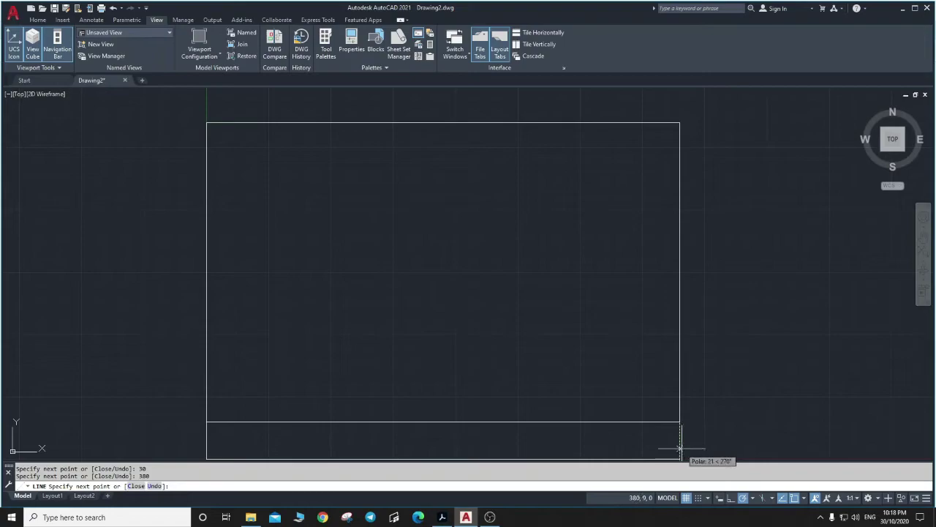
pyautogui.write('10')
pyautogui.press('Return')
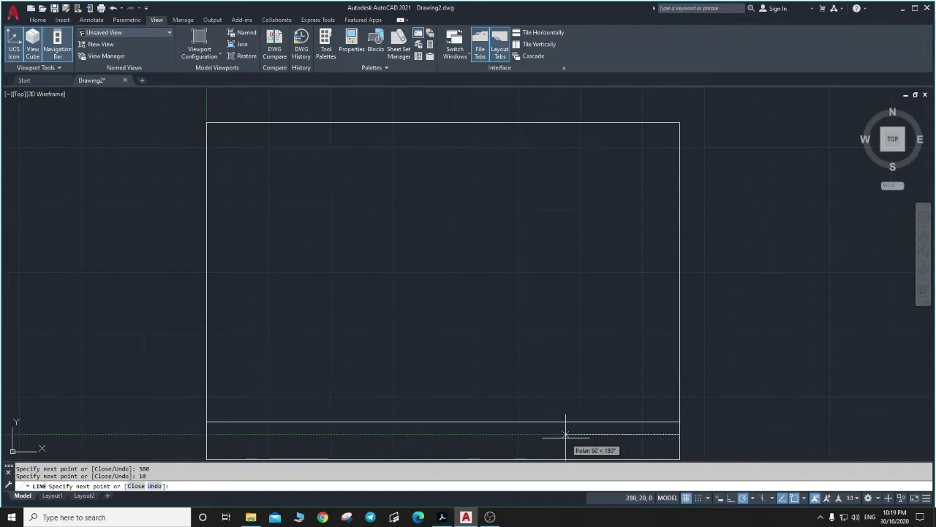
pyautogui.hotkey('alt', 'Tab')
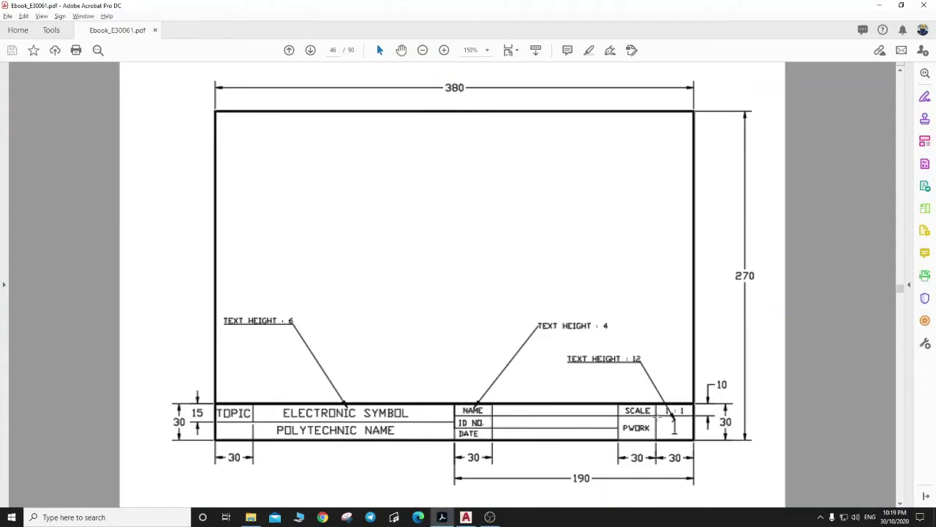
pyautogui.hotkey('alt', 'Tab')
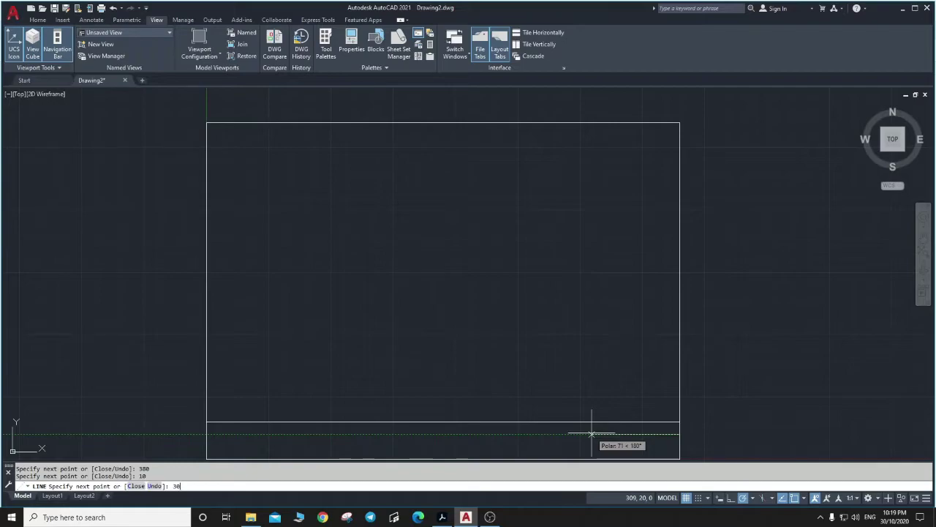
pyautogui.press('Return')
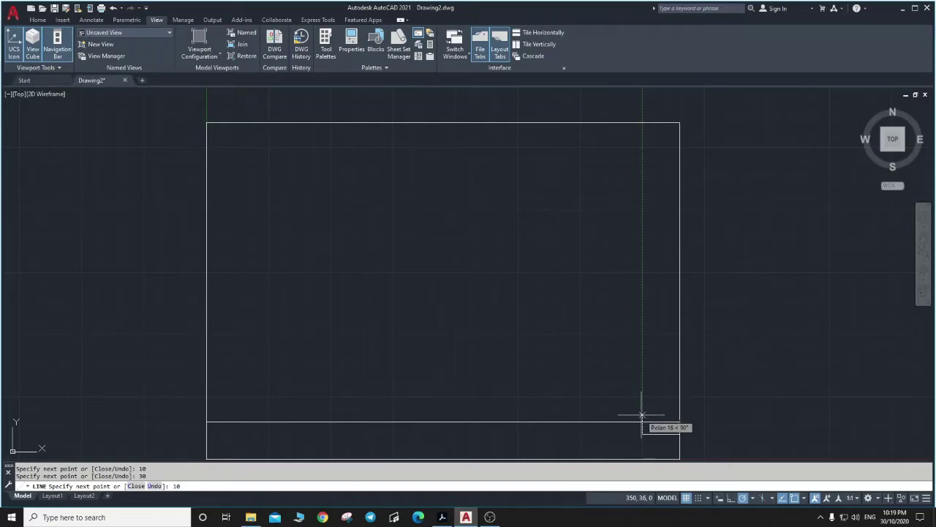
pyautogui.press('Return')
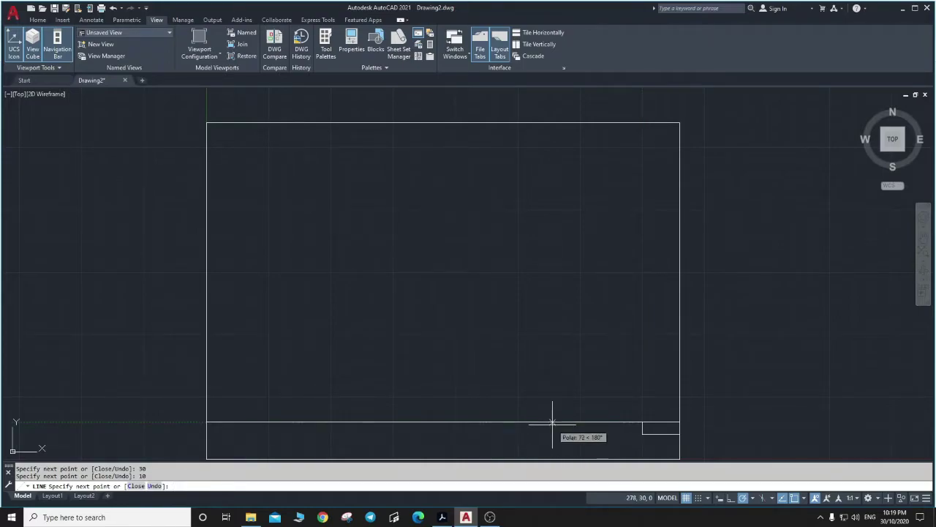
# Continue another 30 units left and drop a 30-unit divider to the bottom edge.
pyautogui.hotkey('alt', 'Tab')
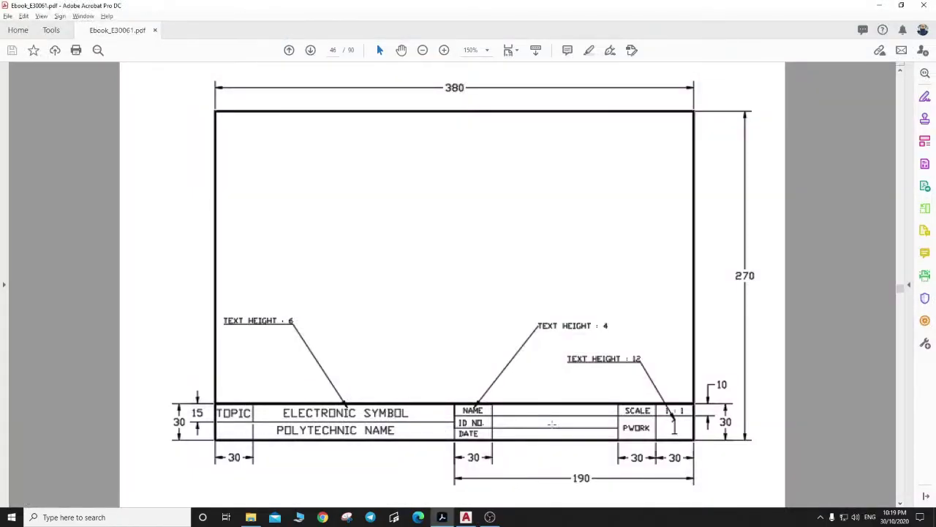
pyautogui.hotkey('alt', 'Tab')
pyautogui.write('0')
pyautogui.press('Return')
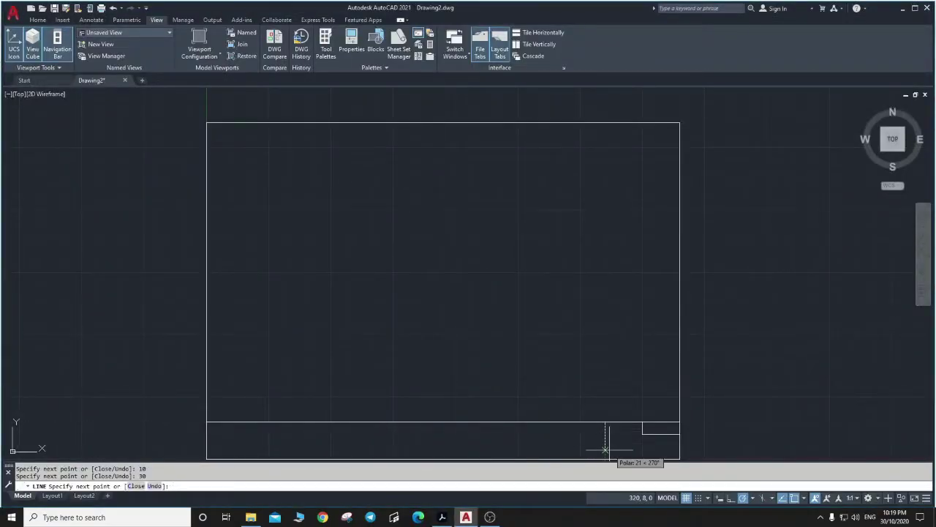
pyautogui.write('30')
pyautogui.press('Return')
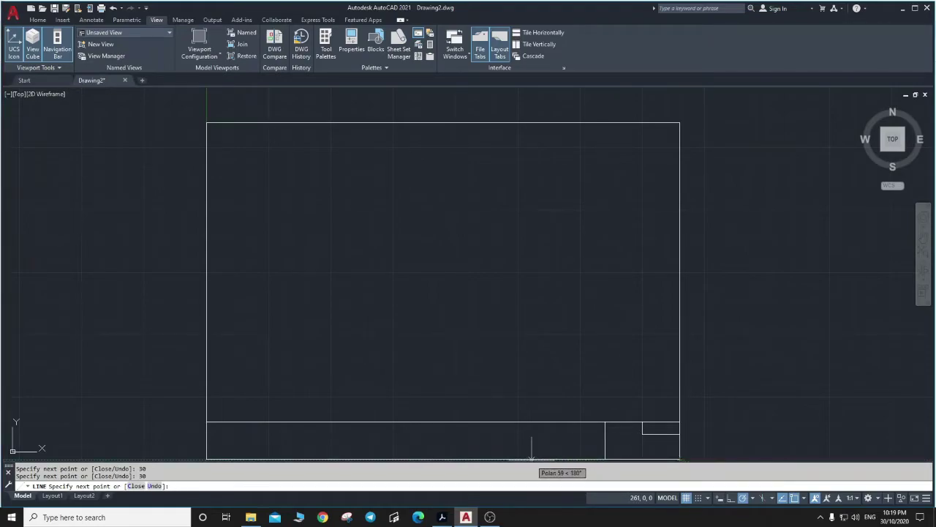
pyautogui.hotkey('alt', 'Tab')
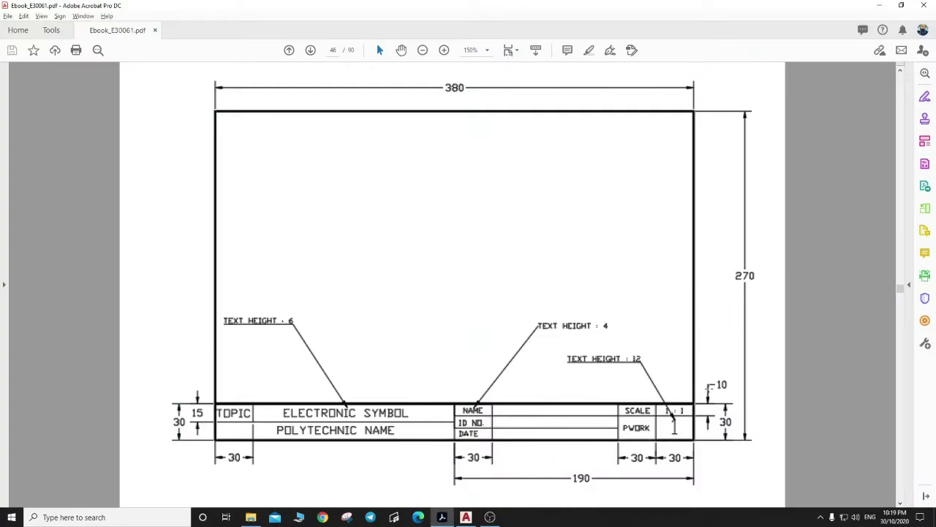
pyautogui.hotkey('alt', 'Tab')
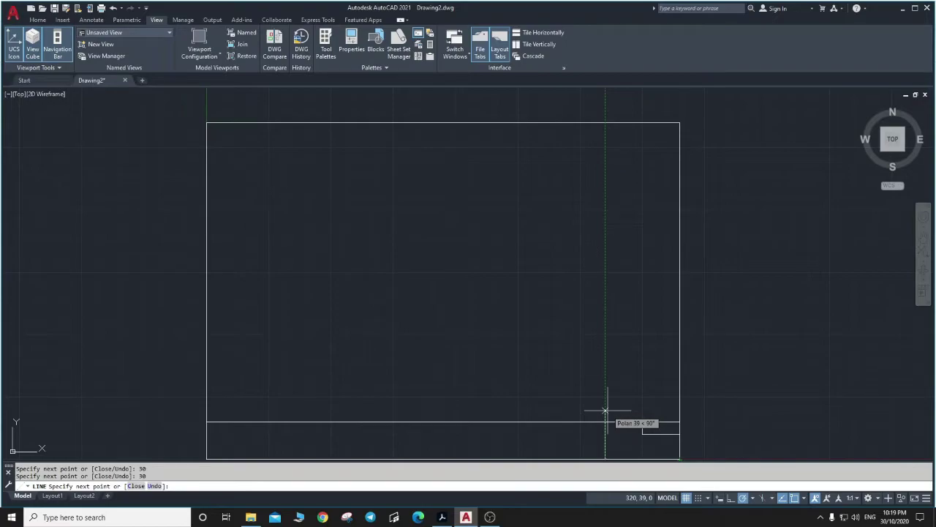
pyautogui.press('Return')
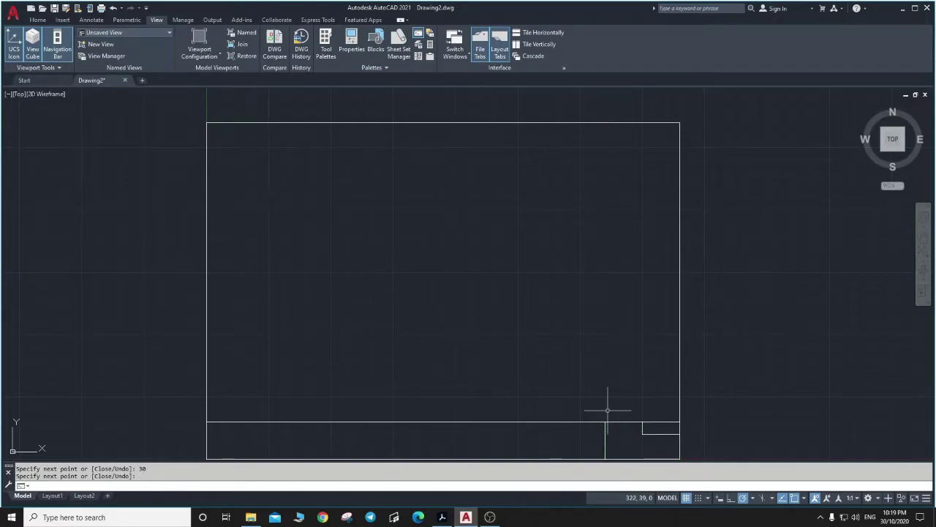
pyautogui.press('Escape')
# Extend the small cell's bottom line to the divider and add a divider down to the frame's bottom.
pyautogui.press('Return')
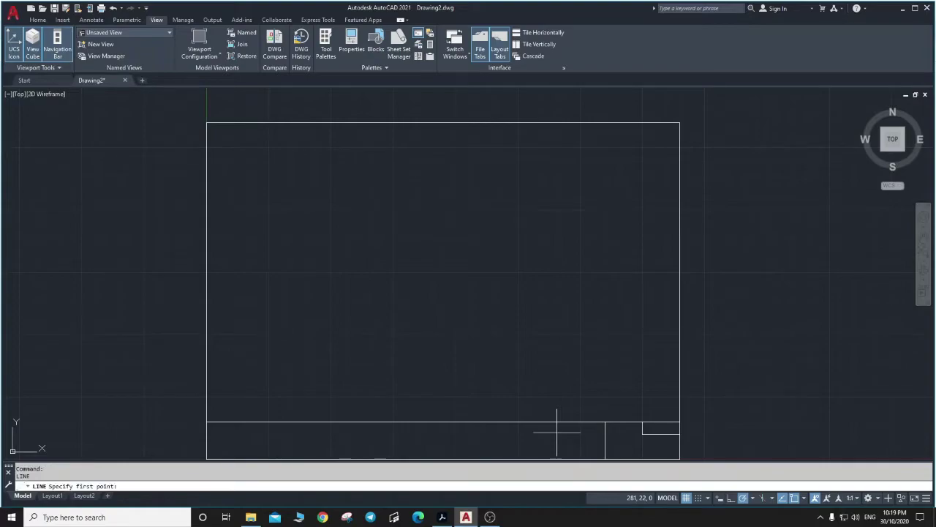
pyautogui.click(643, 434)
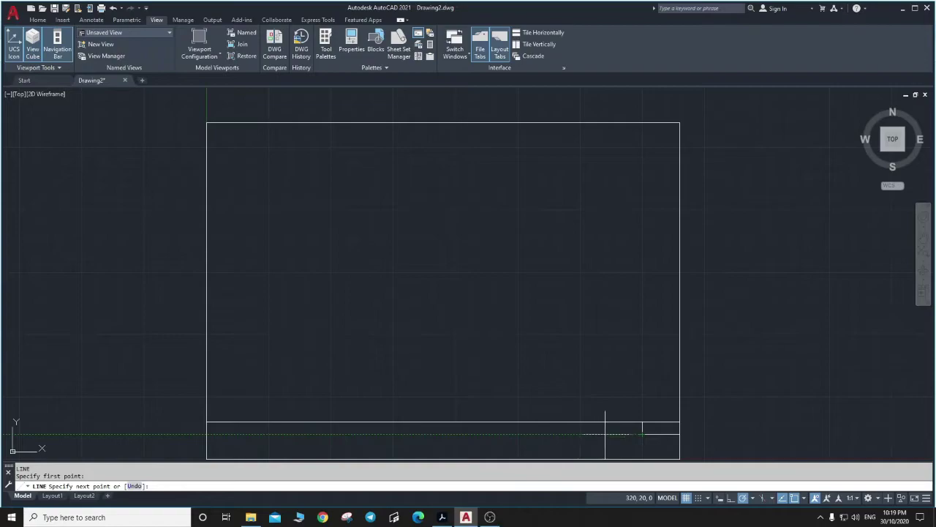
pyautogui.click(581, 434)
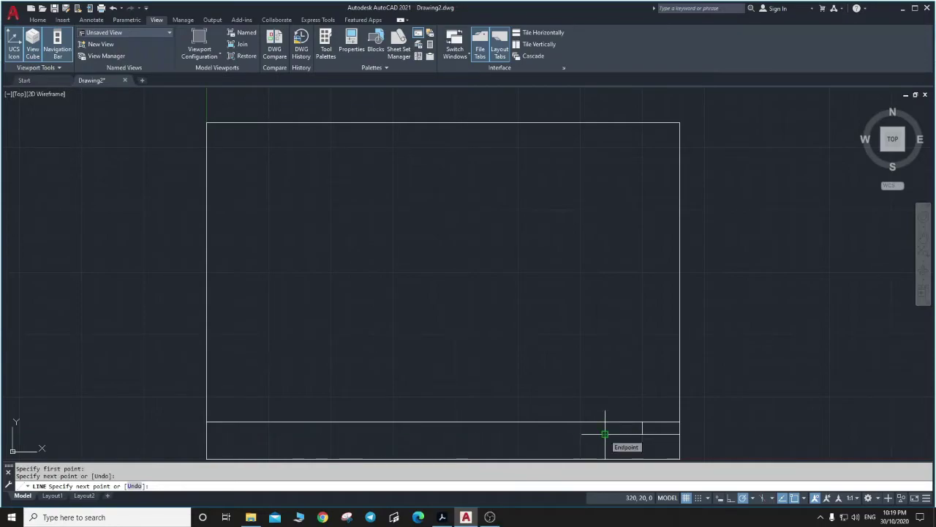
pyautogui.press('Escape')
pyautogui.write('l')
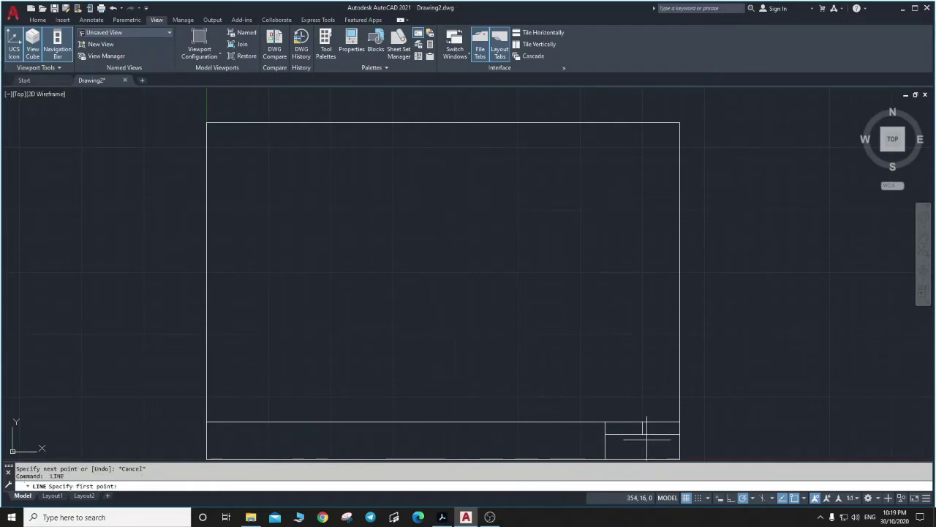
pyautogui.press('Return')
pyautogui.click(642, 434)
pyautogui.click(642, 458)
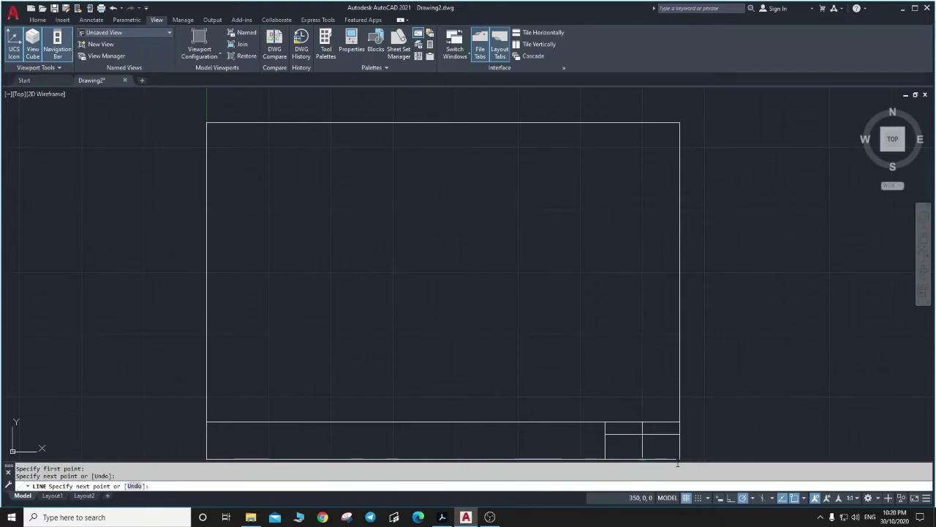
pyautogui.press('alt')
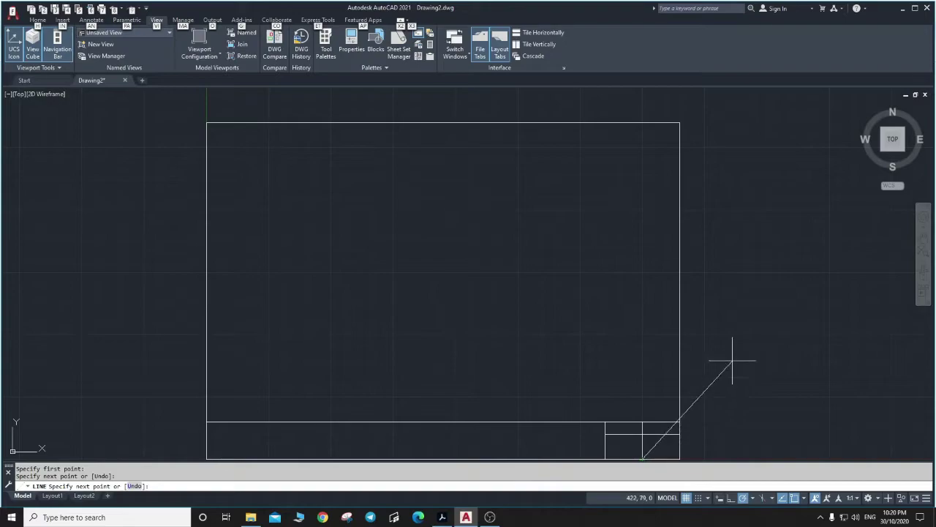
pyautogui.press('Escape')
pyautogui.press('Escape')
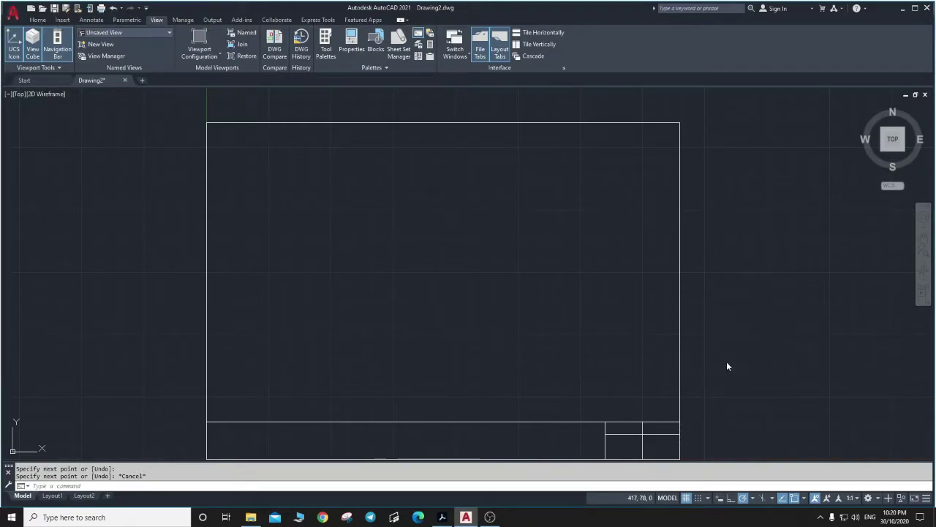
pyautogui.hotkey('alt', 'Tab')
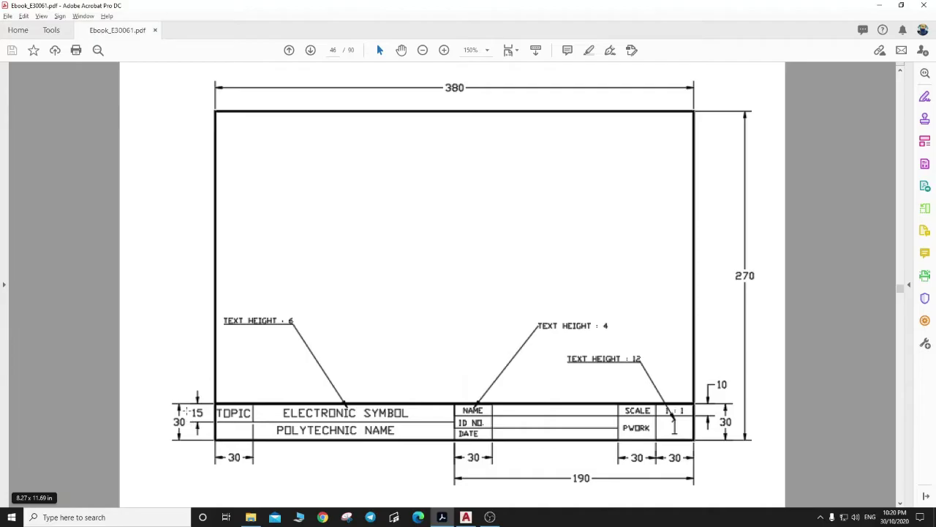
# From the frame's bottom-left corner, draw a line 15 up, 30 right, then up to the strip top.
pyautogui.hotkey('alt', 'Tab')
pyautogui.write('l')
pyautogui.press('Return')
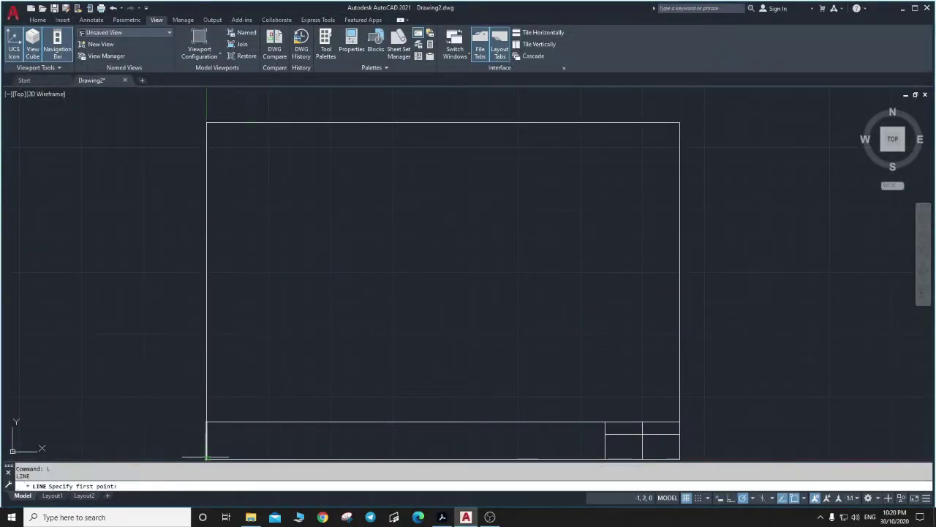
pyautogui.click(206, 458)
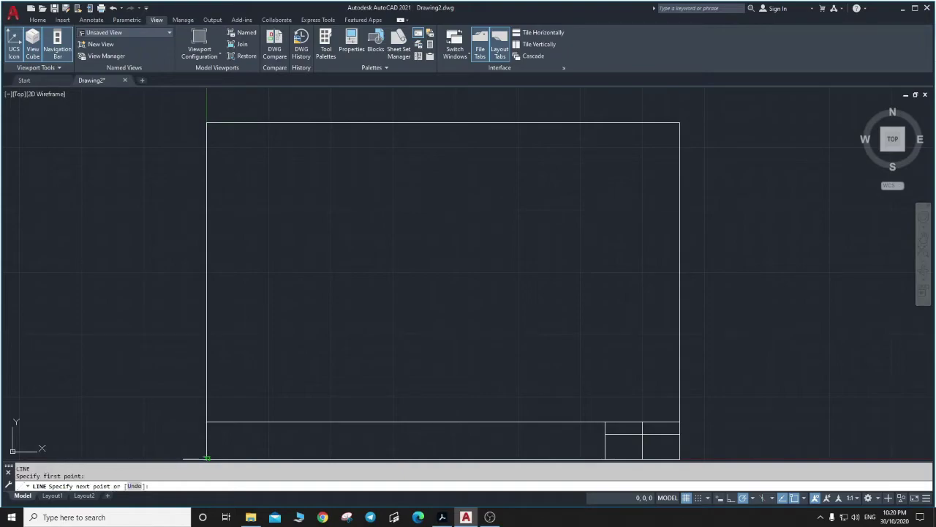
pyautogui.write('15')
pyautogui.press('Return')
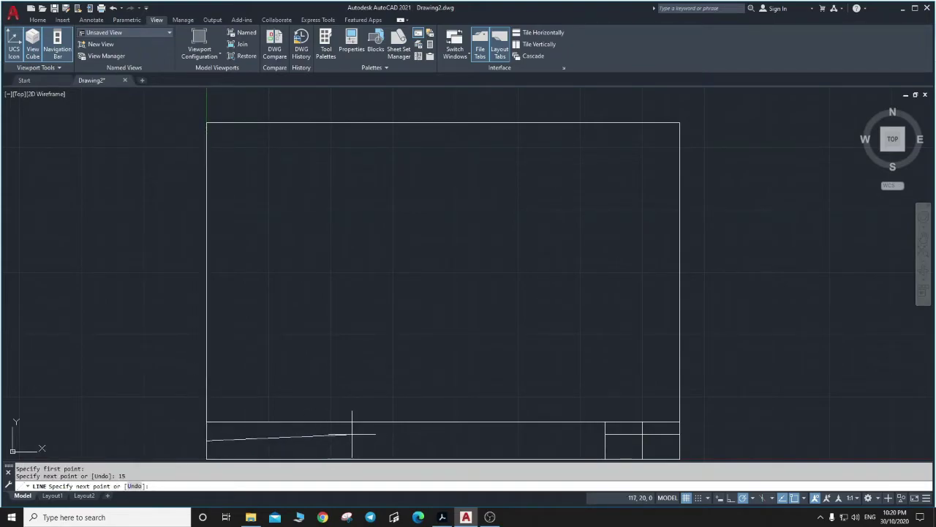
pyautogui.hotkey('alt', 'Tab')
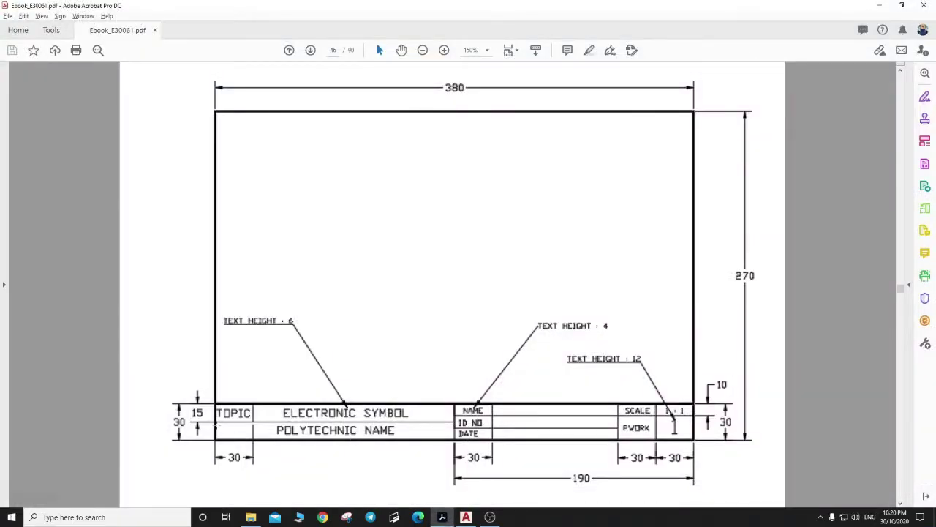
pyautogui.hotkey('alt', 'Tab')
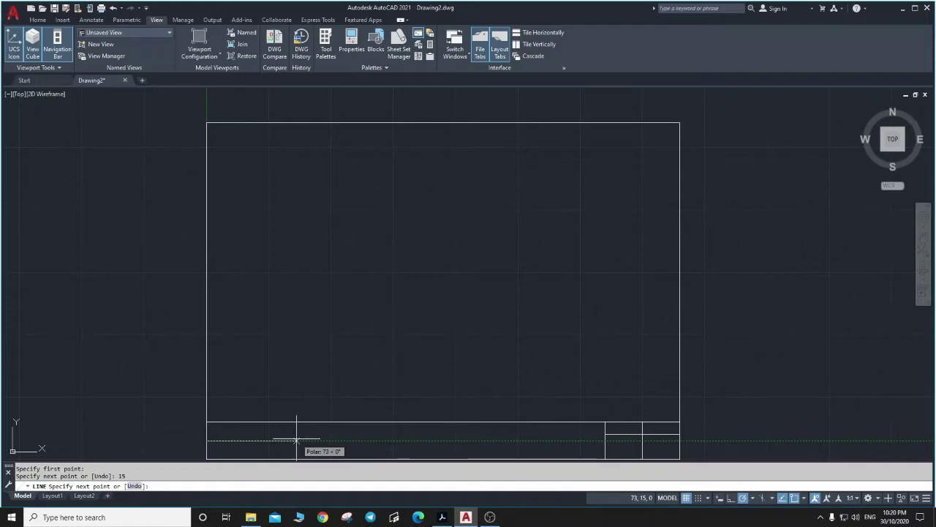
pyautogui.hotkey('alt', 'Tab')
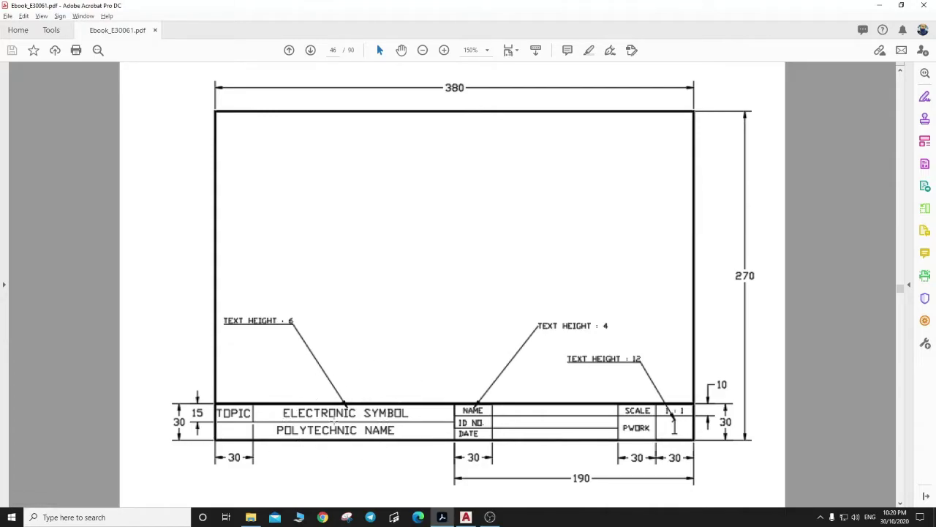
pyautogui.hotkey('alt', 'Tab')
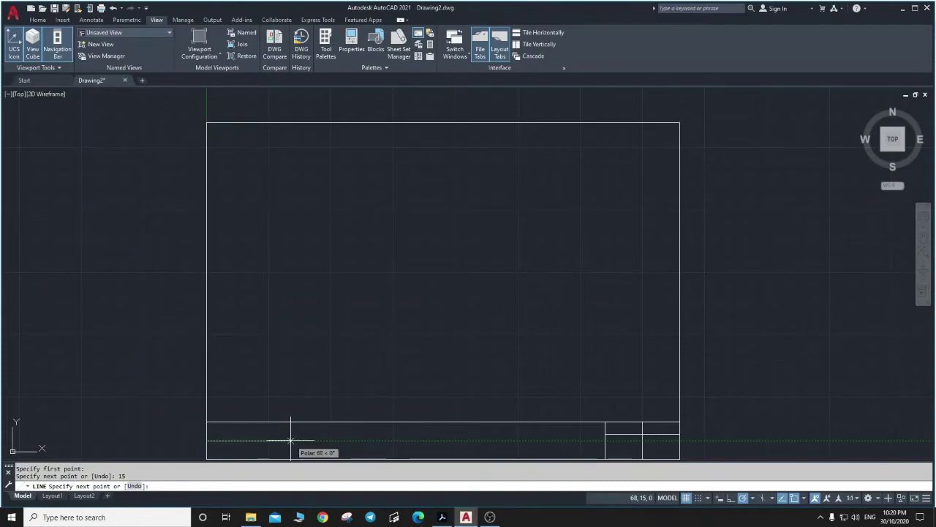
pyautogui.write('30')
pyautogui.press('Return')
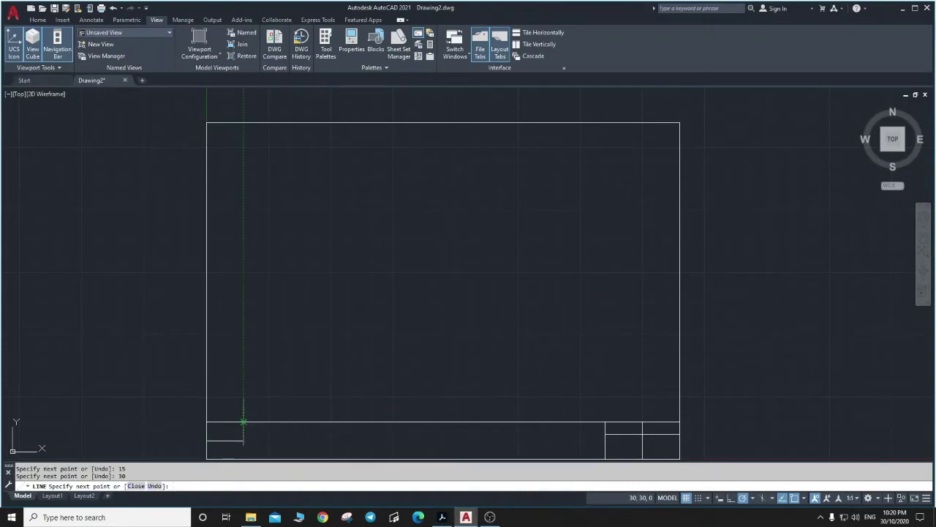
pyautogui.click(244, 422)
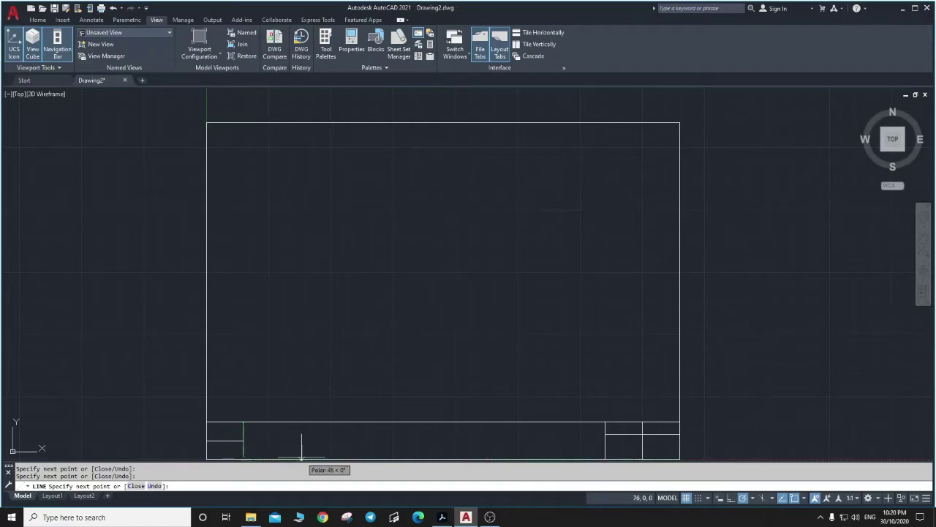
pyautogui.press('Escape')
# Delete the stray line left inside the topic cell.
pyautogui.hotkey('alt', 'Tab')
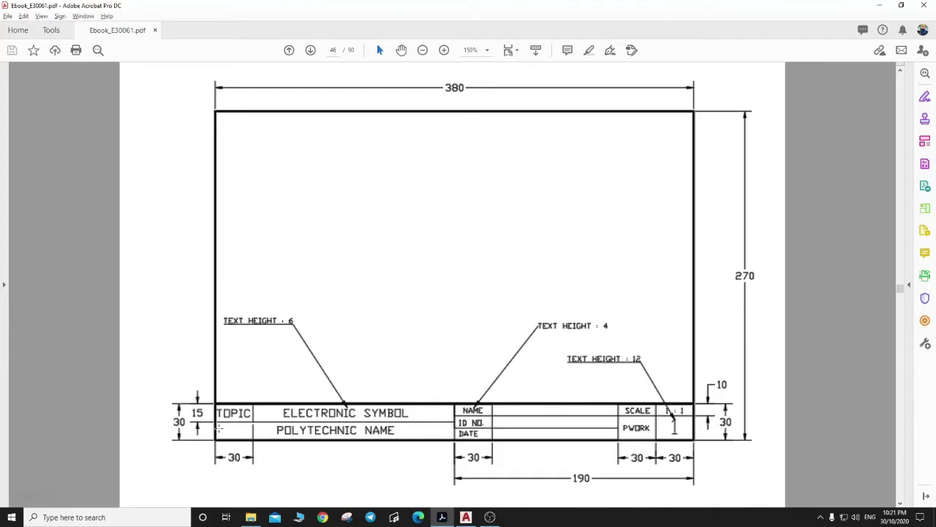
pyautogui.hotkey('alt', 'Tab')
pyautogui.click(243, 448)
pyautogui.press('Delete')
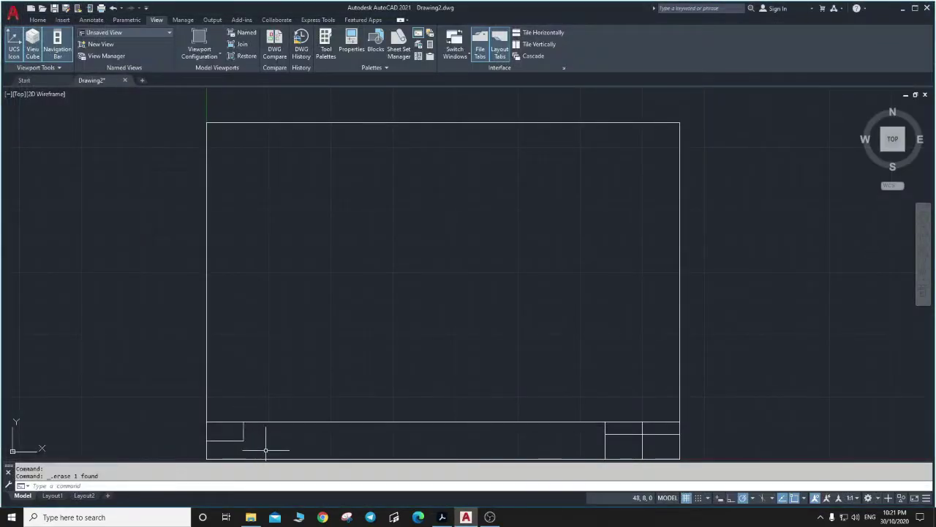
# Draw a line 190 units left from the frame's bottom-right corner, then up to the strip's top.
pyautogui.hotkey('alt', 'Tab')
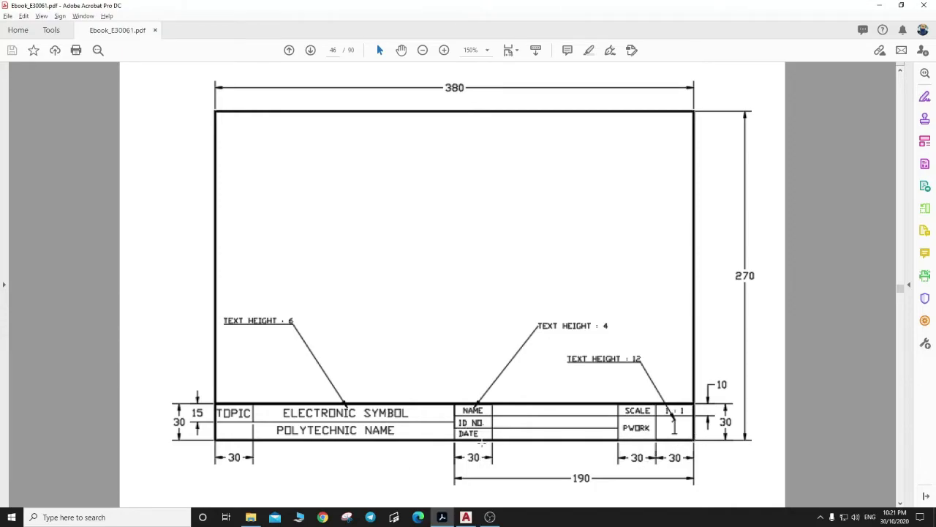
pyautogui.hotkey('alt', 'Tab')
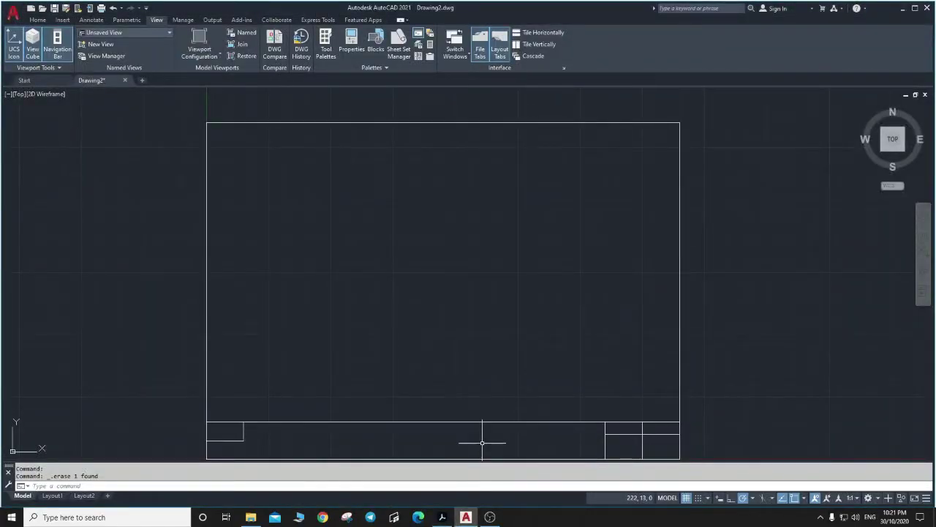
pyautogui.write('l')
pyautogui.press('Return')
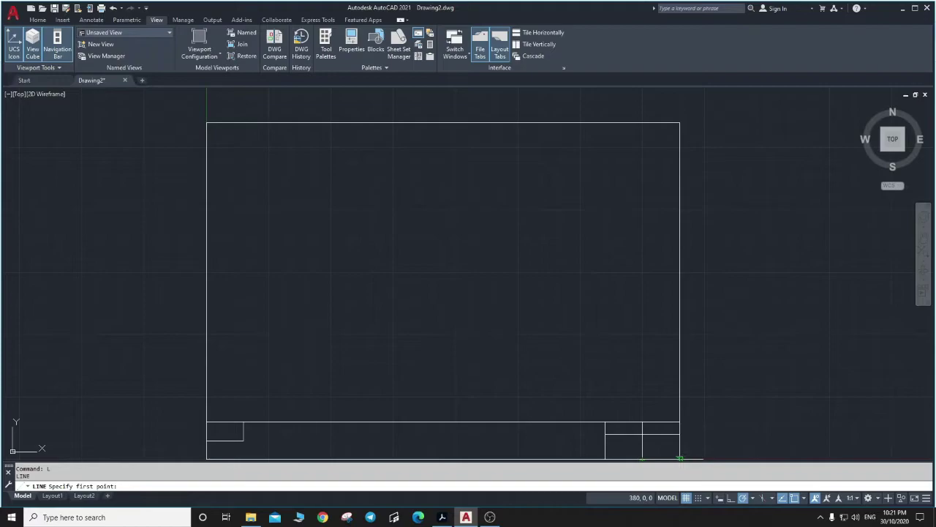
pyautogui.scroll(-2, 679, 458)
pyautogui.scroll(5, 679, 459)
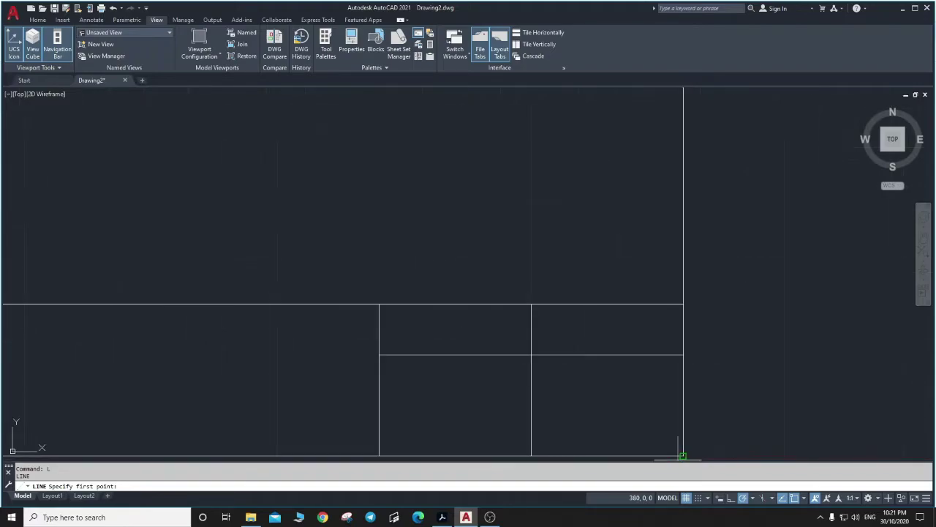
pyautogui.click(682, 456)
pyautogui.scroll(-4, 683, 455)
pyautogui.scroll(-4, 683, 455)
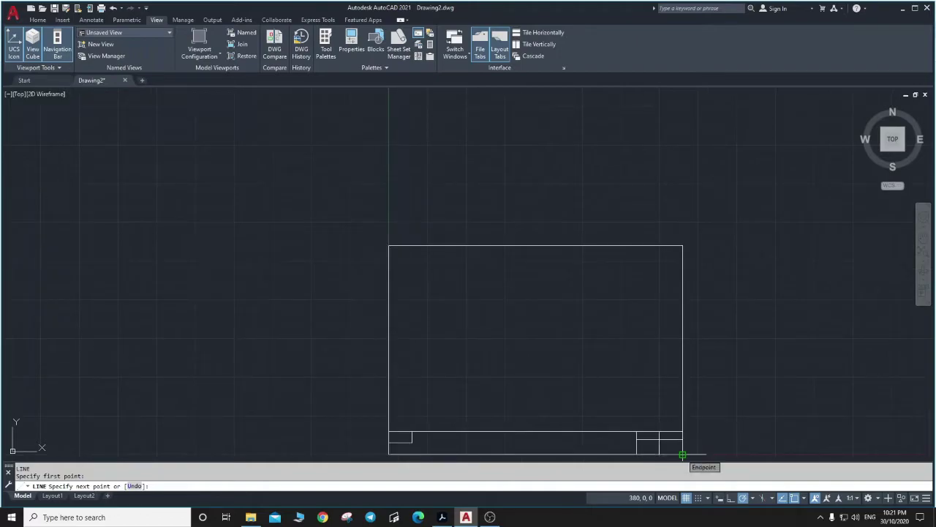
pyautogui.scroll(2, 682, 455)
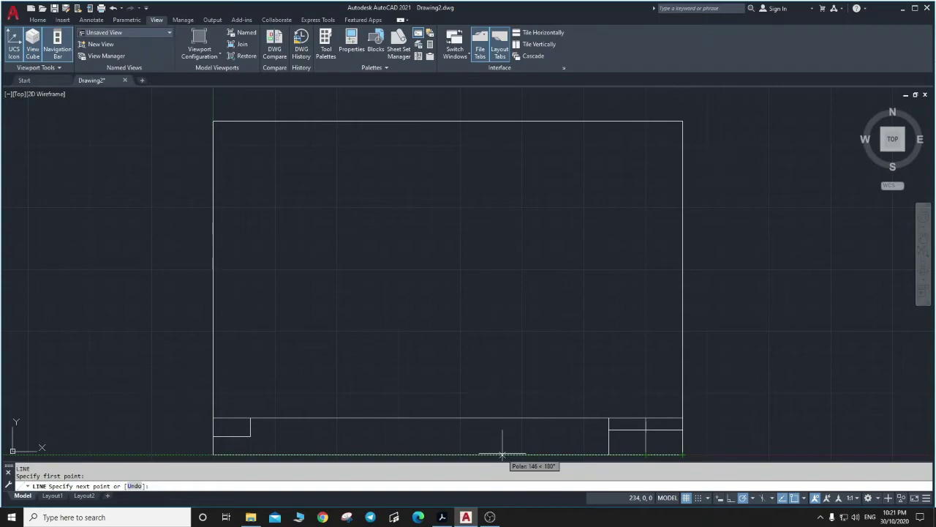
pyautogui.write('20')
pyautogui.press('Return')
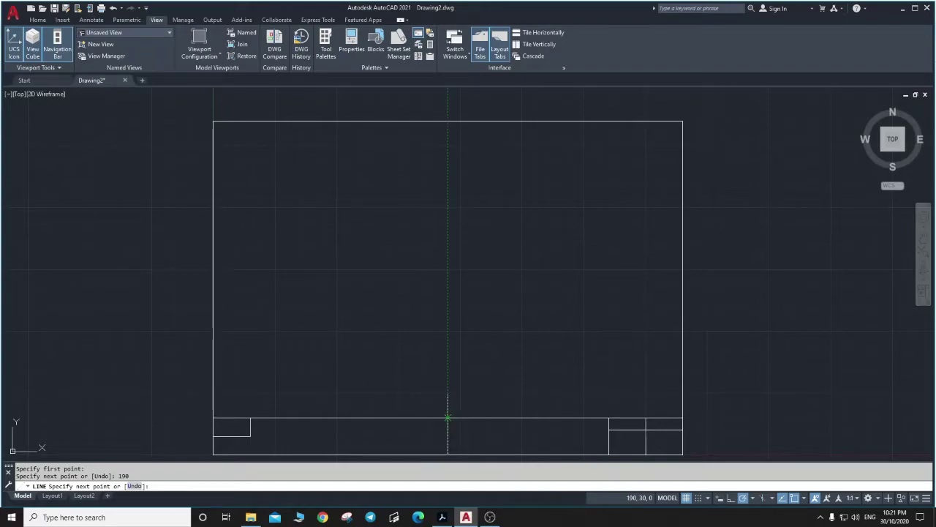
pyautogui.click(448, 418)
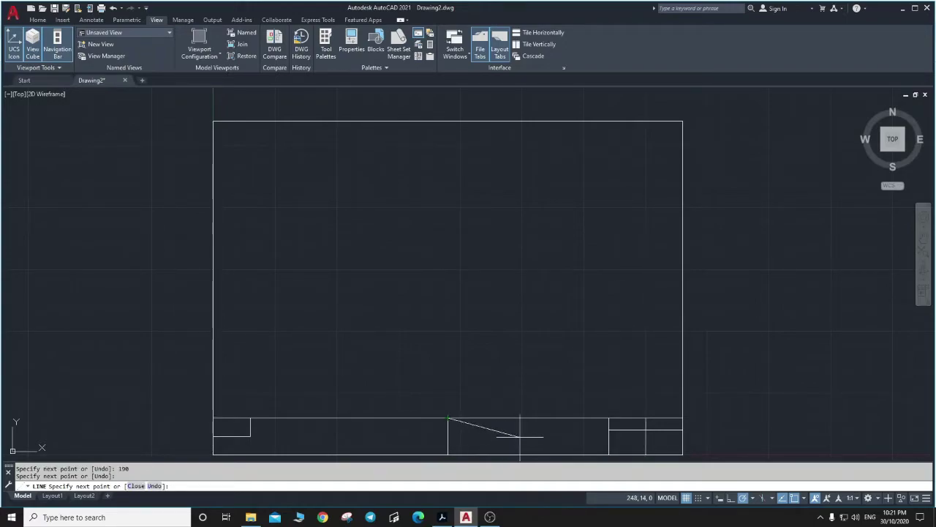
pyautogui.press('Escape')
pyautogui.hotkey('alt', 'Tab')
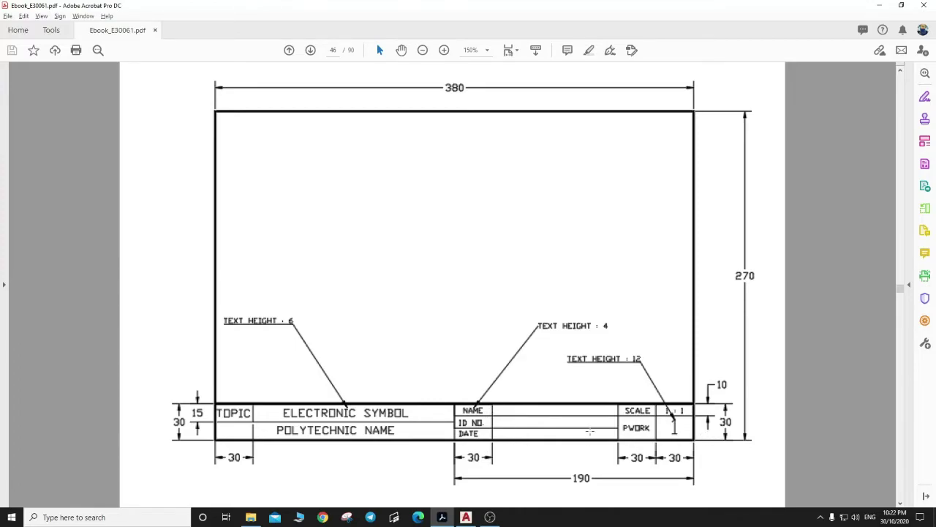
# Draw two 10-unit row lines from the divider's foot across to the SCALE column and back.
pyautogui.click(442, 517)
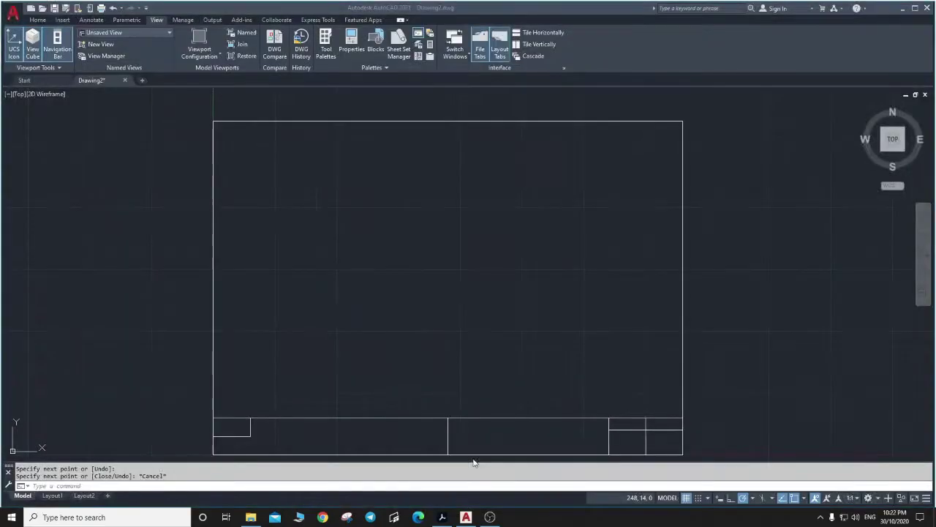
pyautogui.write('l')
pyautogui.press('Return')
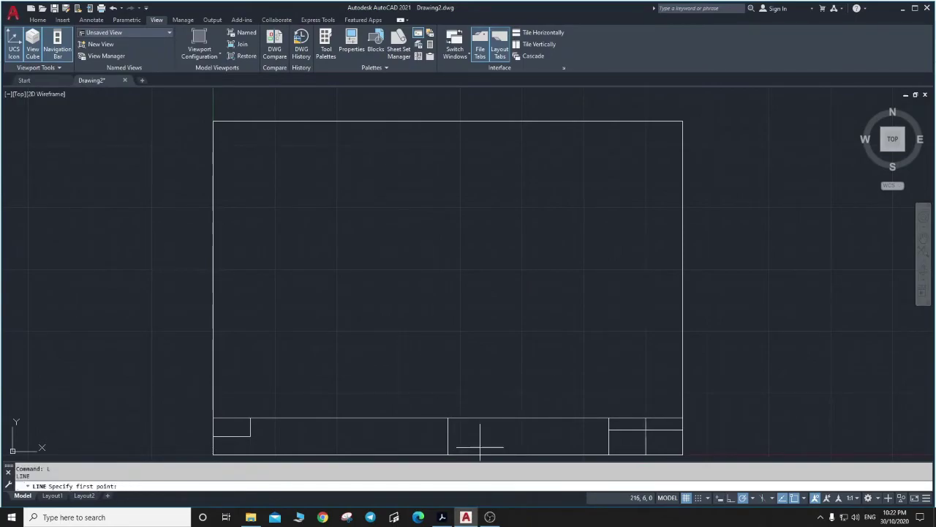
pyautogui.click(448, 455)
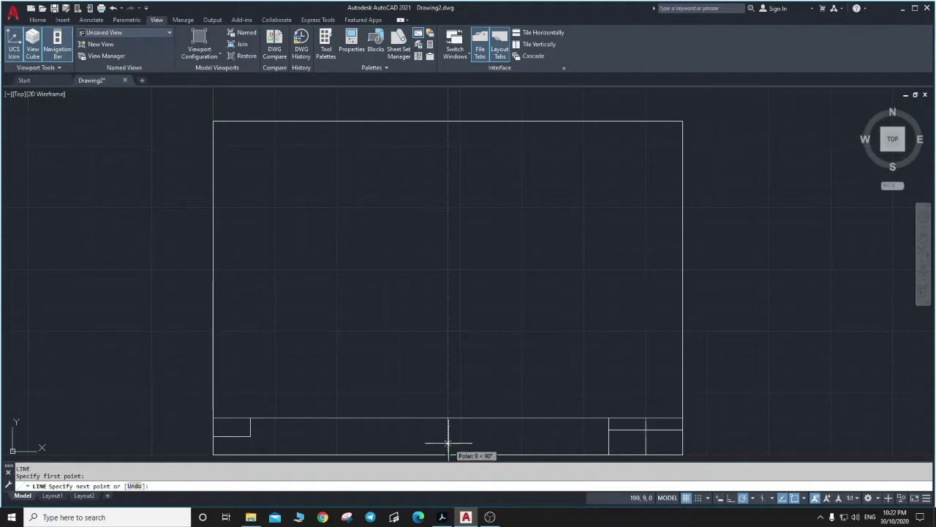
pyautogui.write('10')
pyautogui.press('Return')
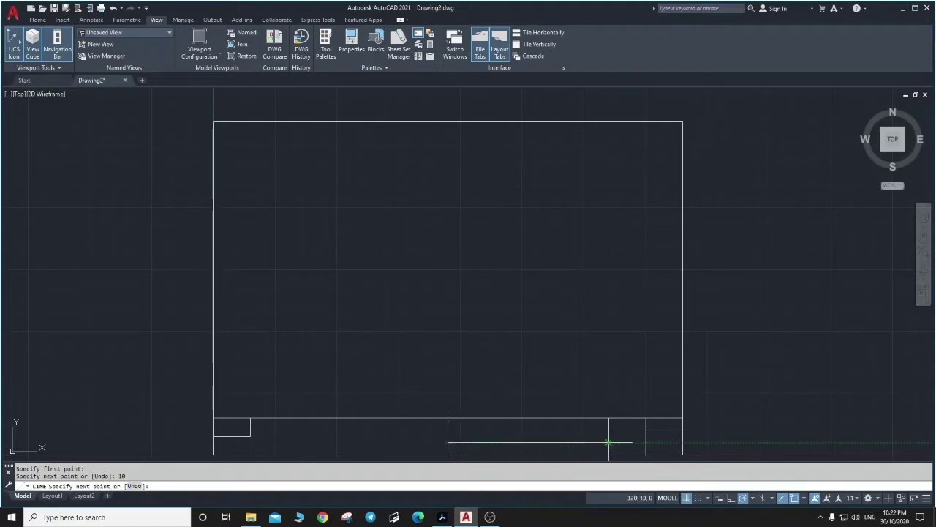
pyautogui.click(608, 442)
pyautogui.write('10')
pyautogui.press('Return')
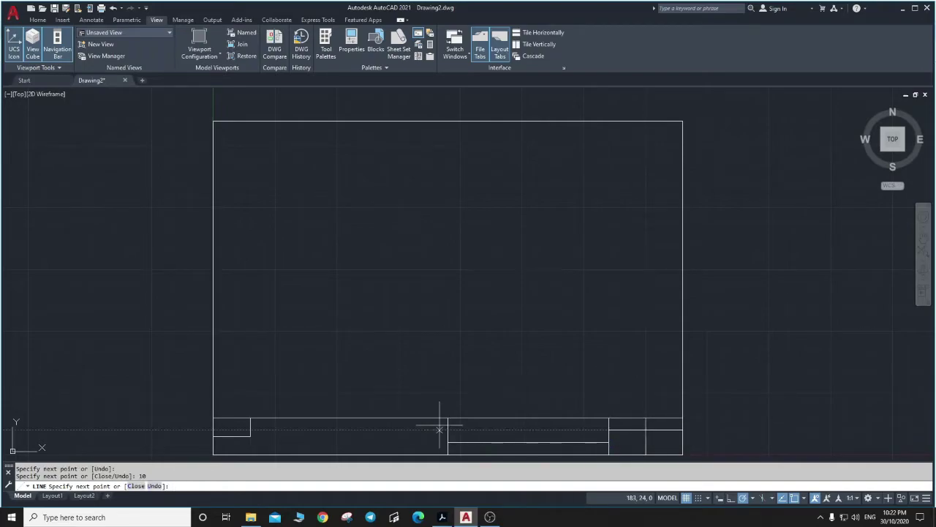
pyautogui.click(446, 430)
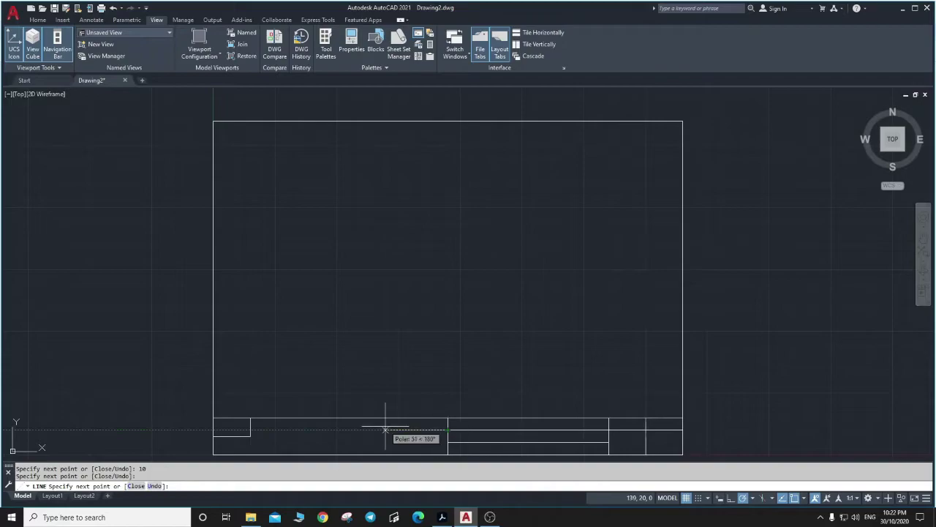
pyautogui.press('Escape')
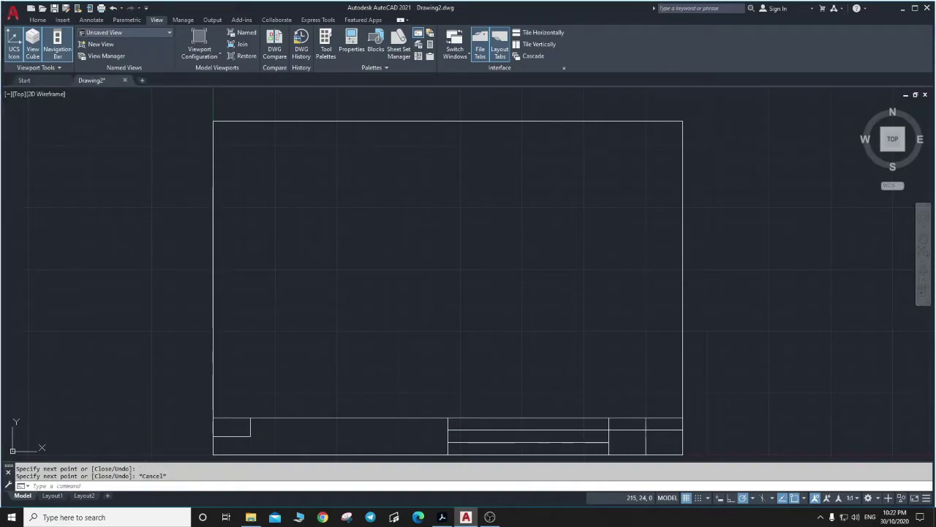
# Add a 30-high vertical line from the strip's bottom edge to form the label column.
pyautogui.hotkey('alt', 'Tab')
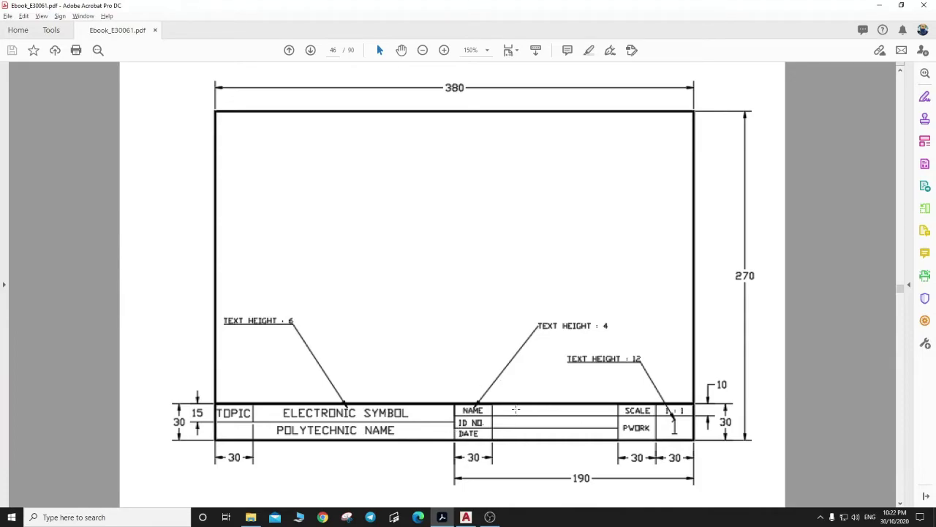
pyautogui.hotkey('alt', 'Tab')
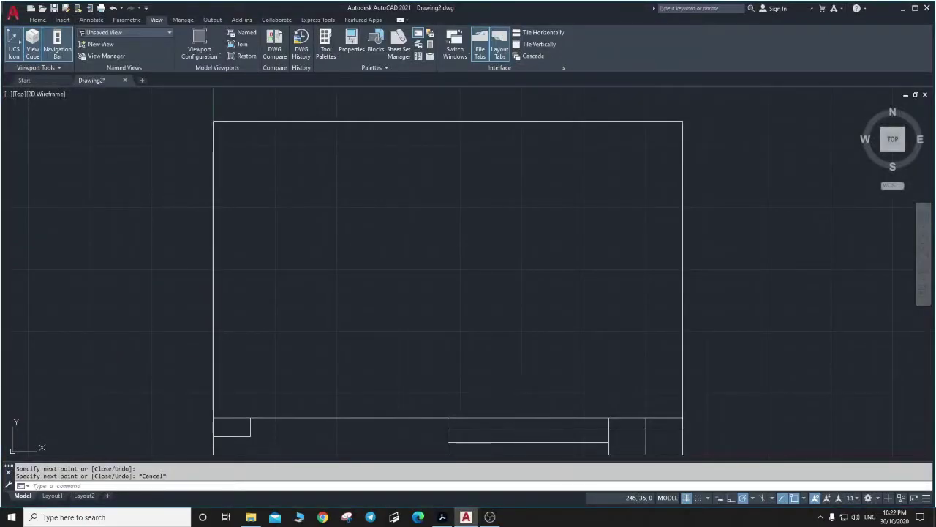
pyautogui.hotkey('alt', 'Tab')
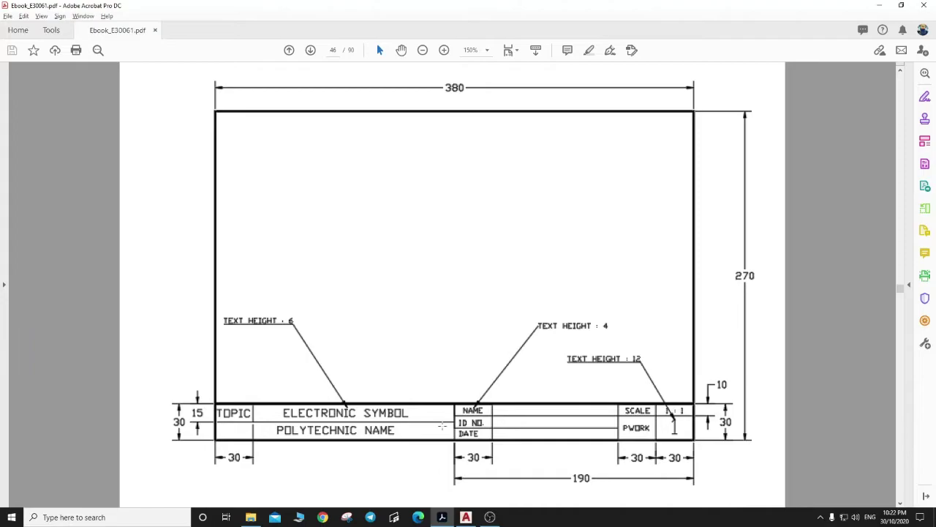
pyautogui.hotkey('alt', 'Tab')
pyautogui.press('Escape')
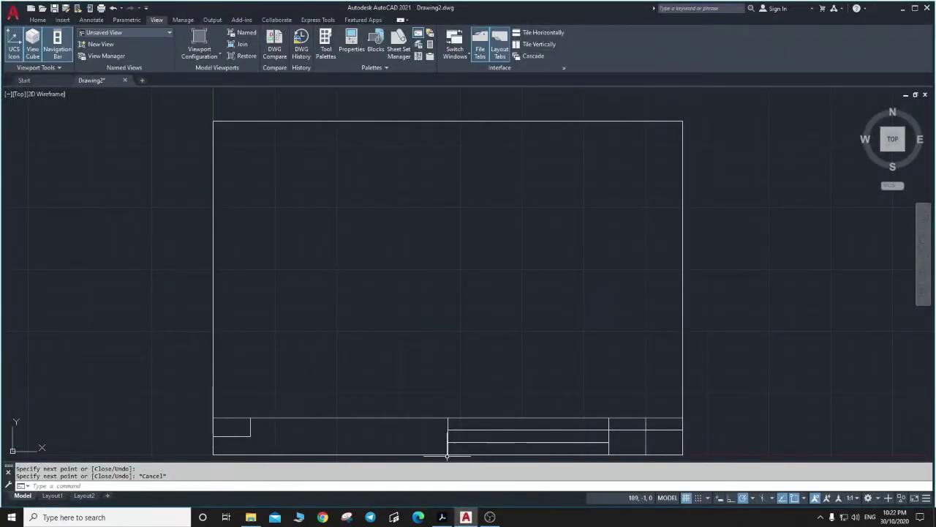
pyautogui.write('l')
pyautogui.press('Return')
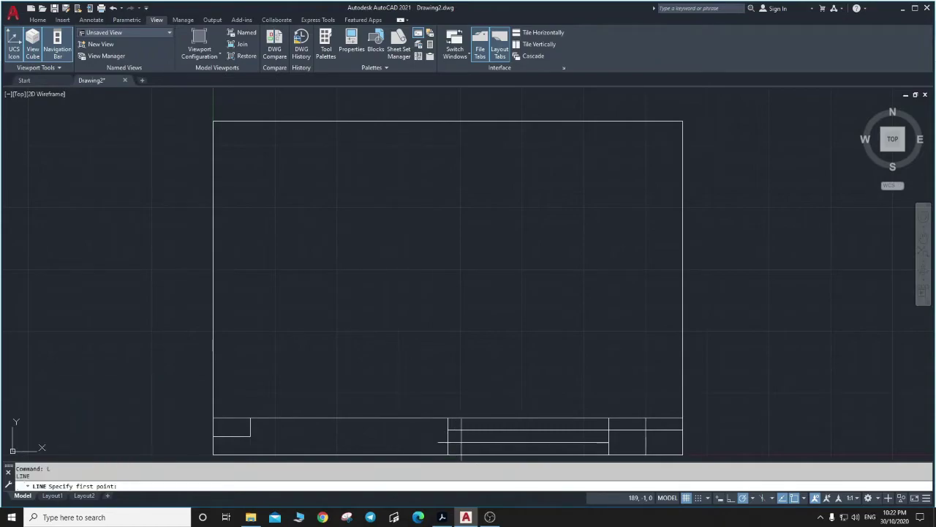
pyautogui.click(449, 454)
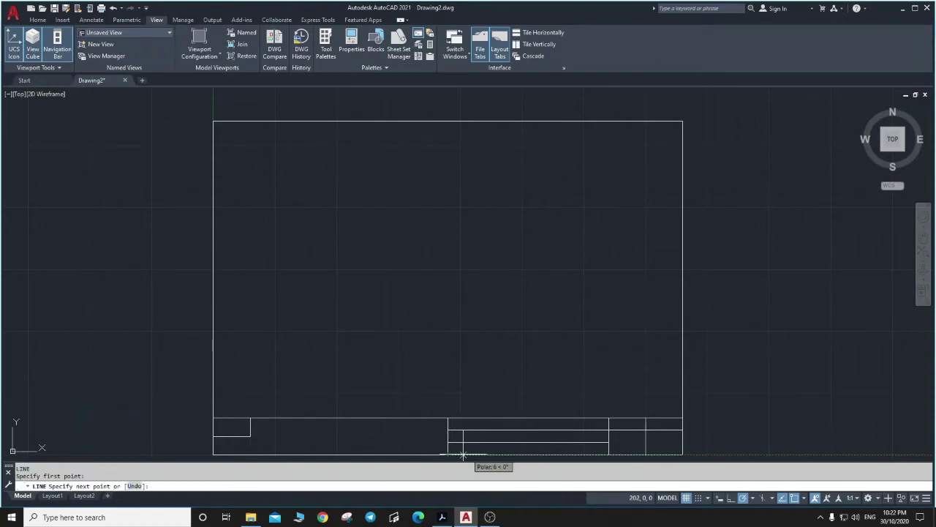
pyautogui.write('30')
pyautogui.press('Return')
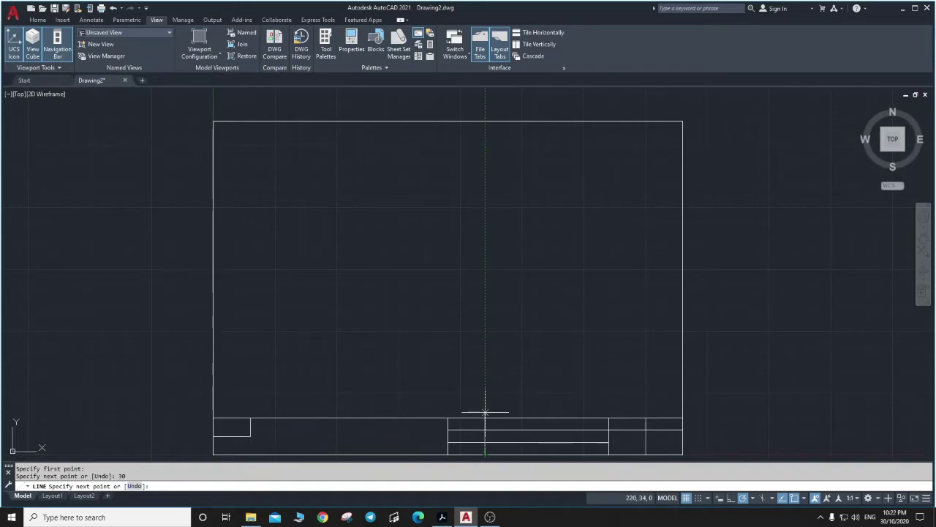
pyautogui.click(485, 419)
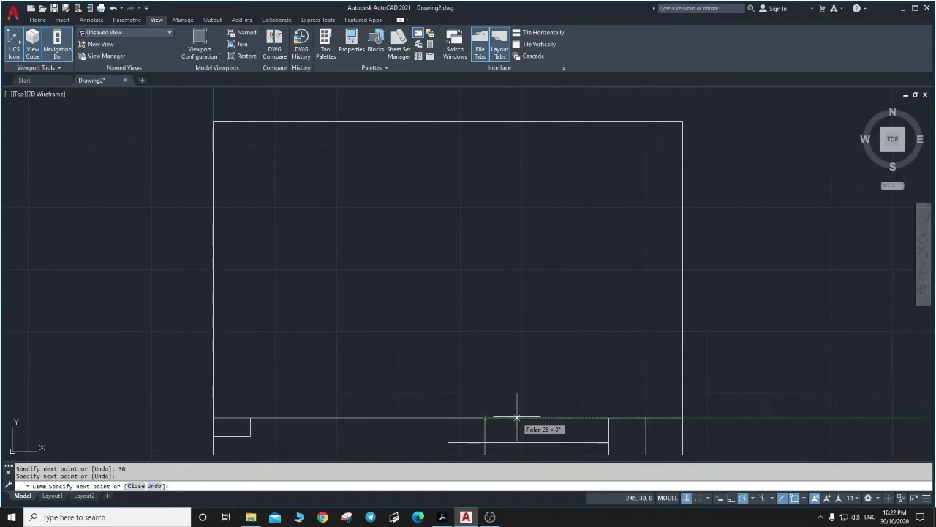
pyautogui.press('Escape')
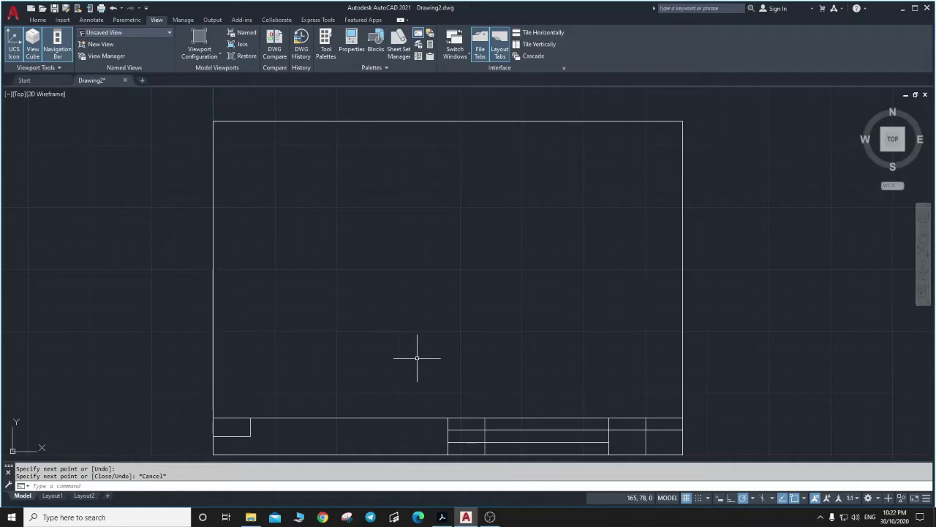
pyautogui.hotkey('alt', 'Tab')
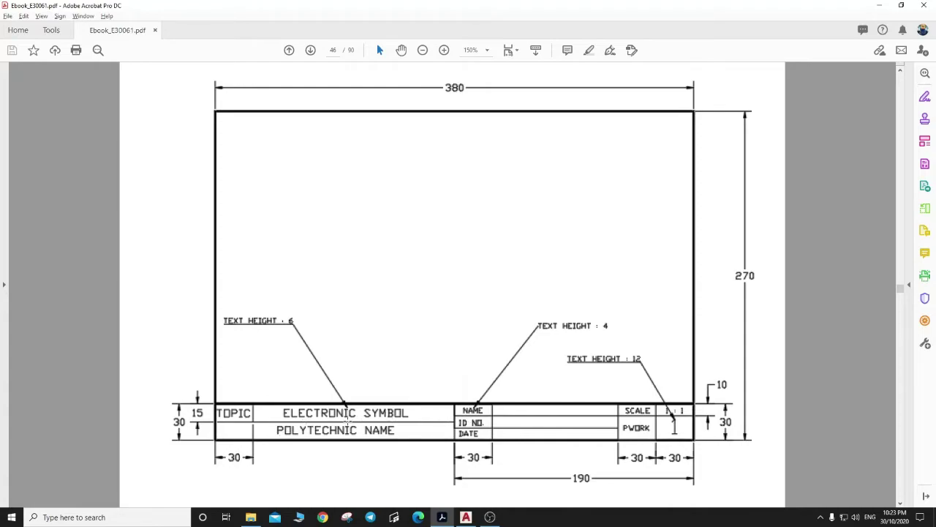
# Draw a horizontal line at height 15 from the topic cell's corner to the name-section divider.
pyautogui.hotkey('alt', 'Tab')
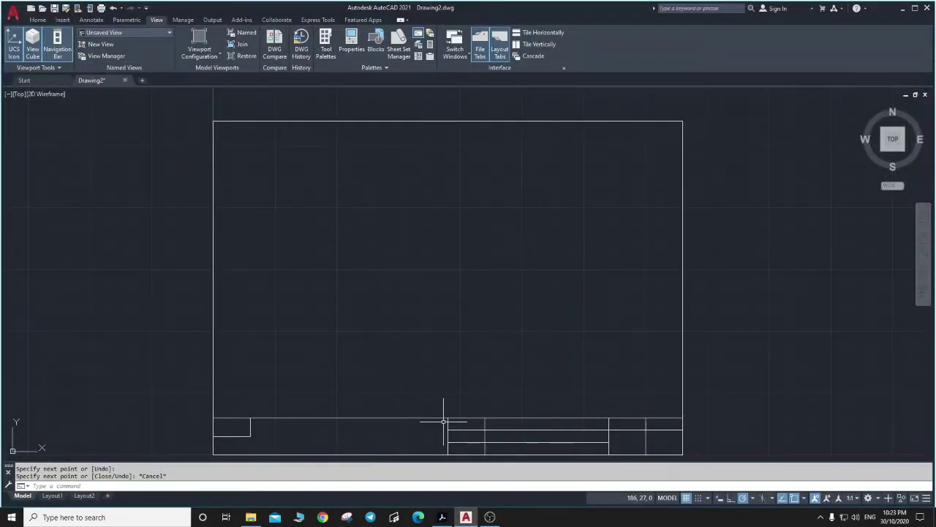
pyautogui.write('l')
pyautogui.press('Return')
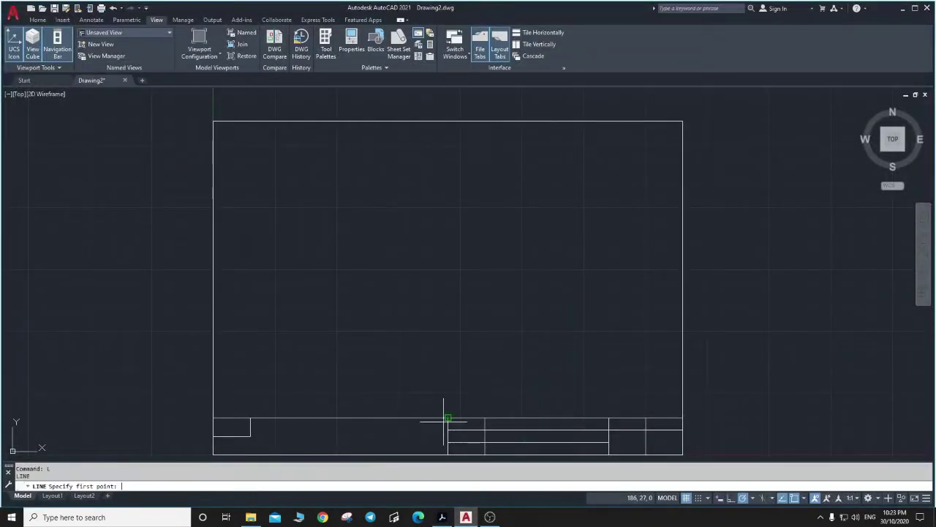
pyautogui.click(250, 436)
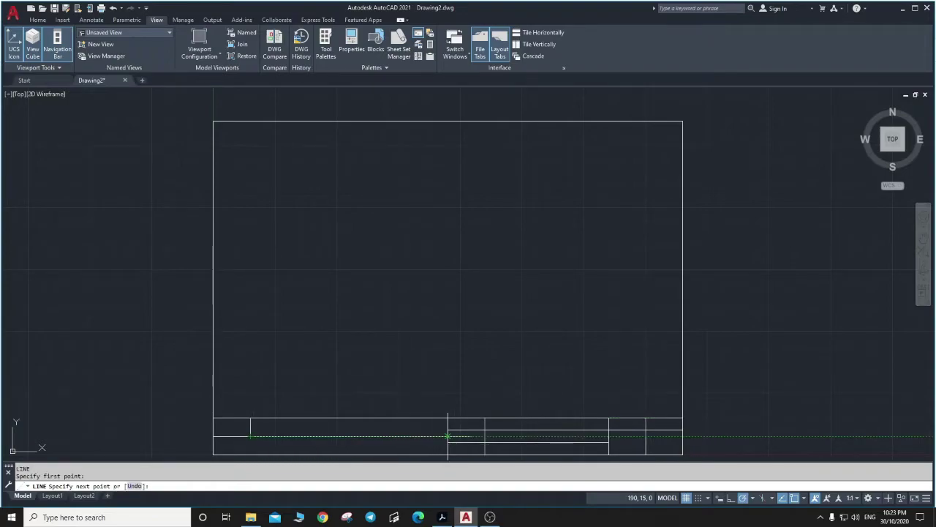
pyautogui.click(448, 436)
pyautogui.press('Escape')
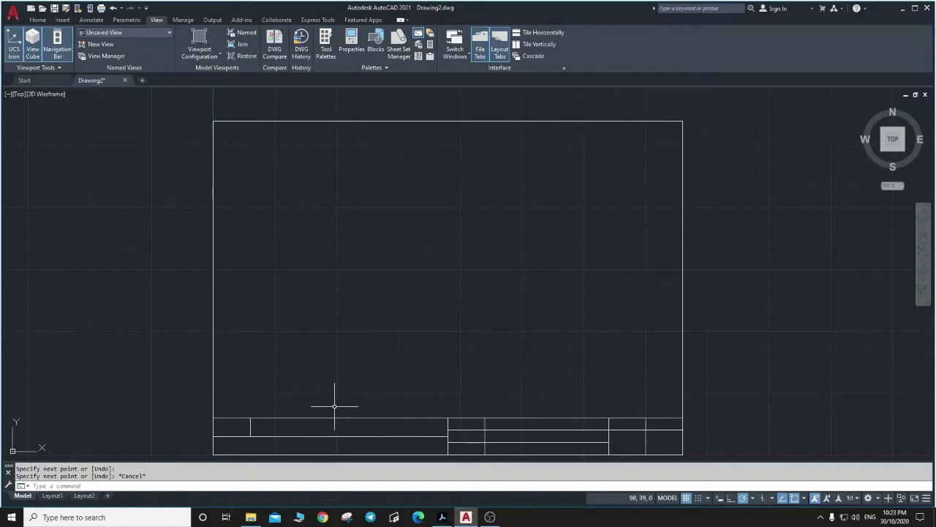
# Start a multiline text box in the title strip's top-left cell with text height 6.
pyautogui.click(38, 20)
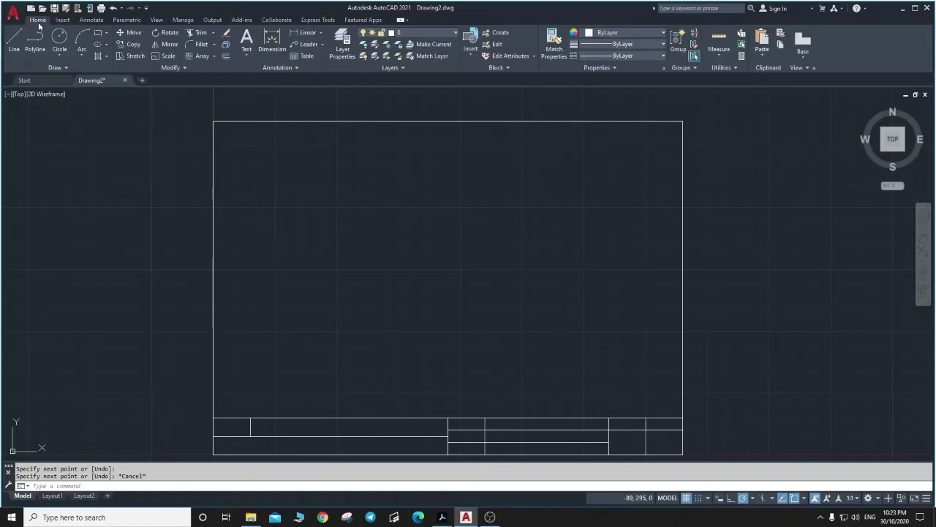
pyautogui.hotkey('alt', 'Tab')
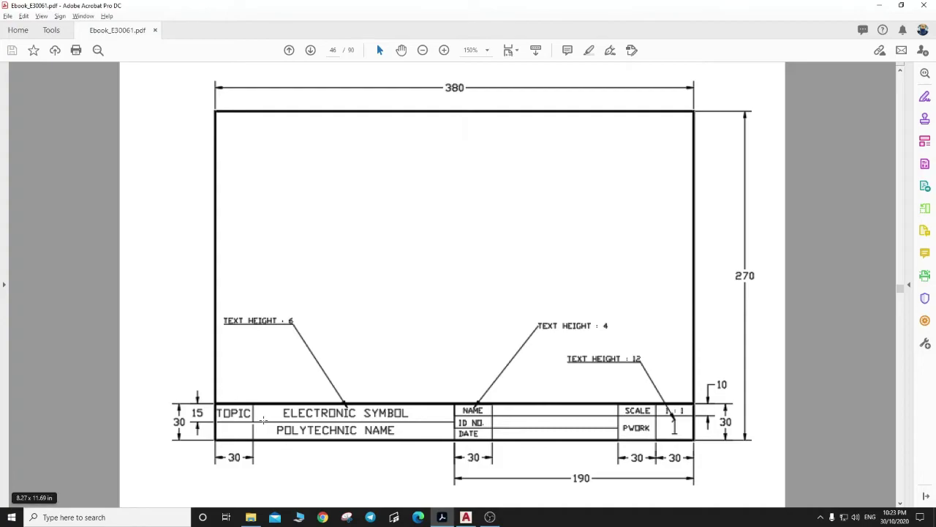
pyautogui.hotkey('alt', 'Tab')
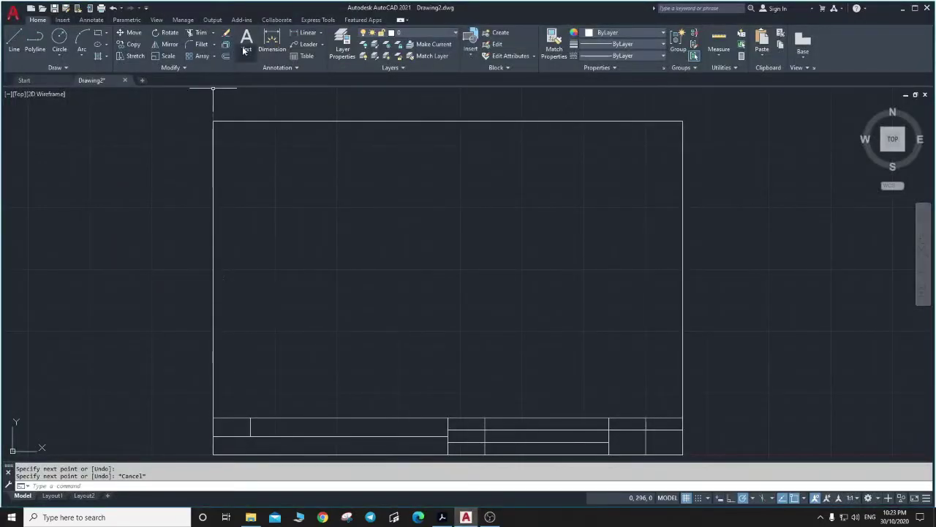
pyautogui.click(247, 41)
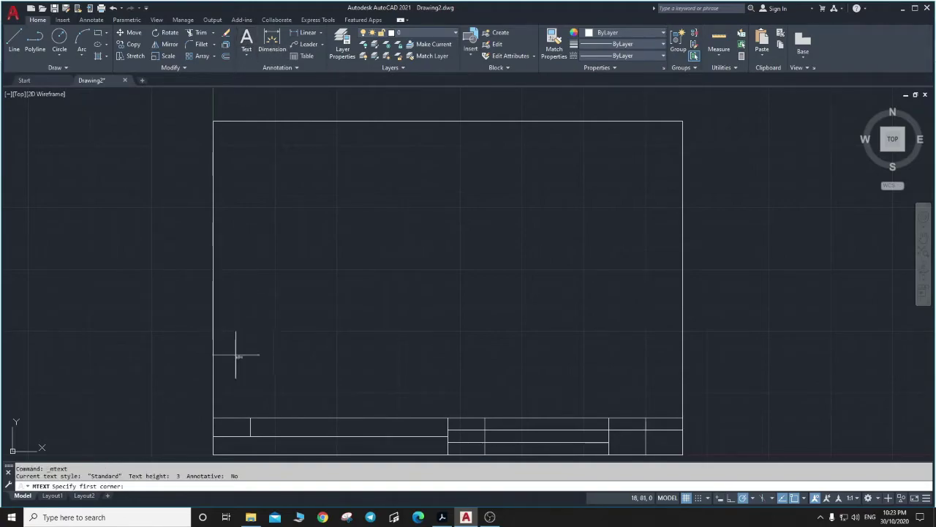
pyautogui.click(222, 424)
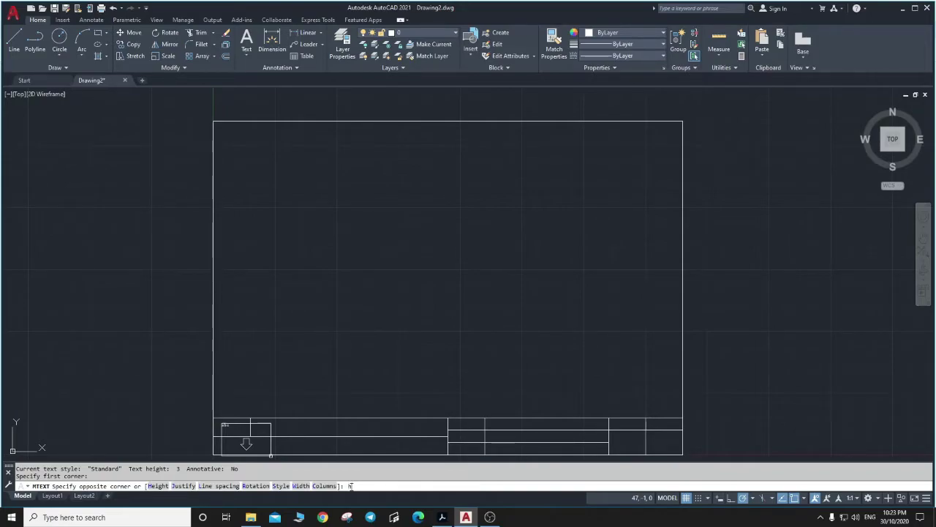
pyautogui.press('Return')
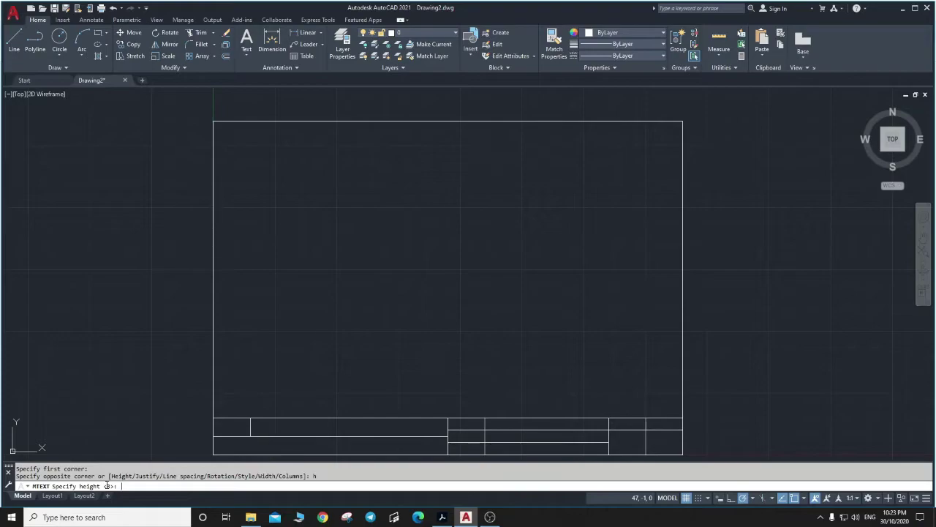
pyautogui.hotkey('alt', 'Tab')
pyautogui.hotkey('alt', 'Tab')
pyautogui.hotkey('alt', 'Tab')
pyautogui.hotkey('alt', 'Tab')
pyautogui.hotkey('alt', 'Tab')
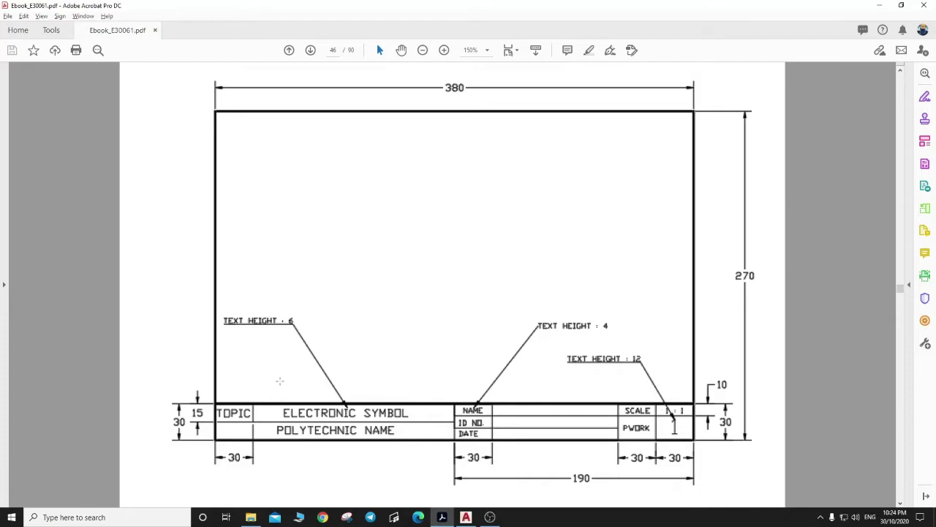
pyautogui.hotkey('alt', 'Tab')
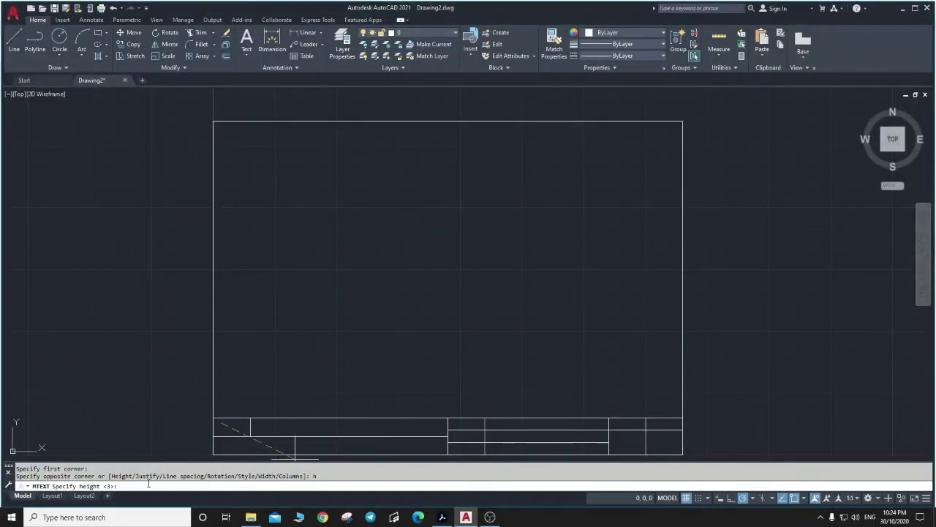
pyautogui.write('6')
pyautogui.press('Return')
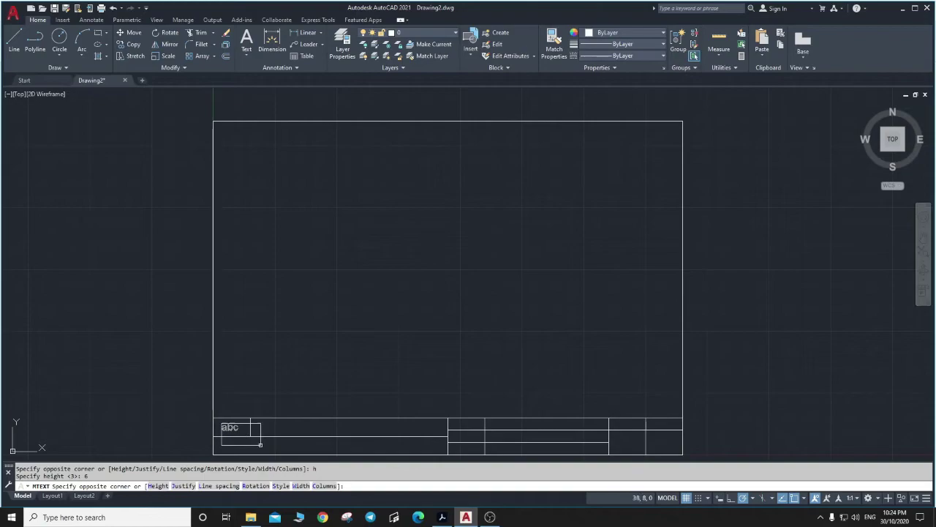
pyautogui.click(260, 445)
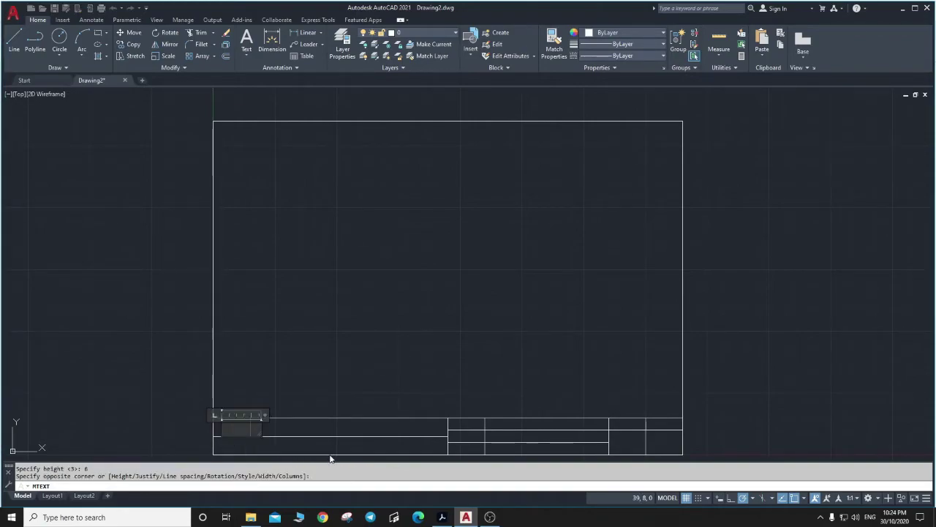
# Type the label TOPIC in the cell and commit it.
pyautogui.hotkey('alt', 'Tab')
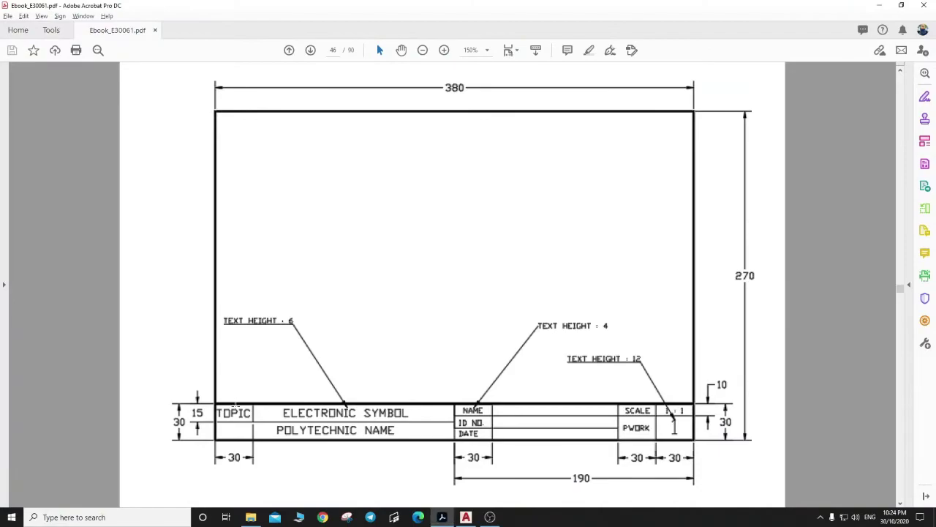
pyautogui.hotkey('alt', 'Tab')
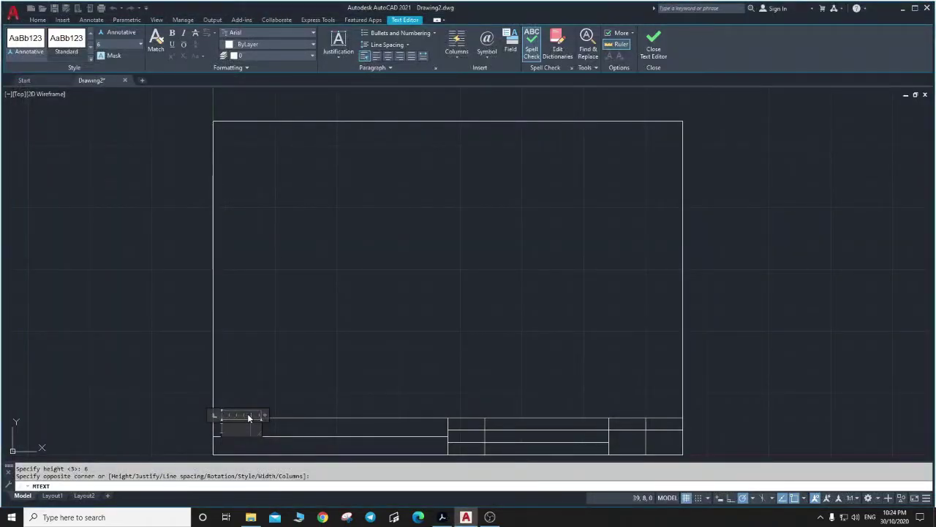
pyautogui.write('TOPIC')
pyautogui.click(295, 392)
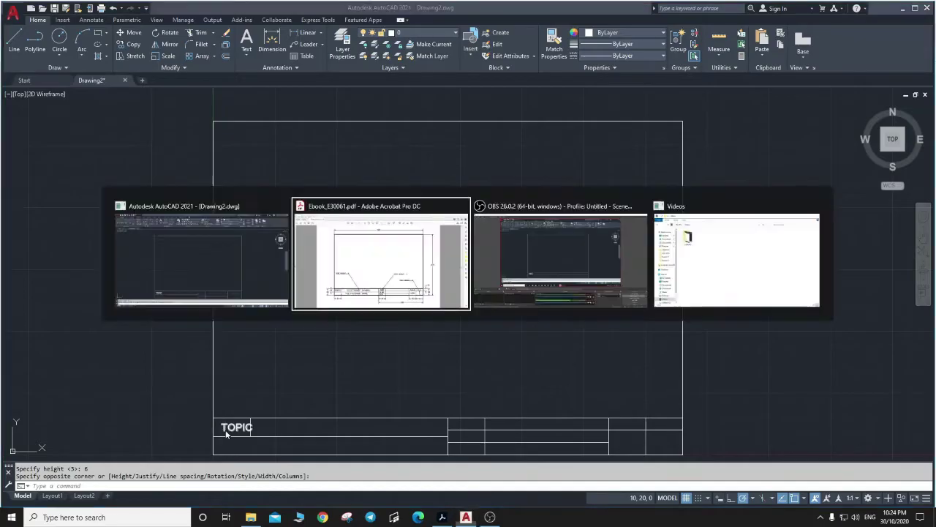
pyautogui.hotkey('alt', 'Tab')
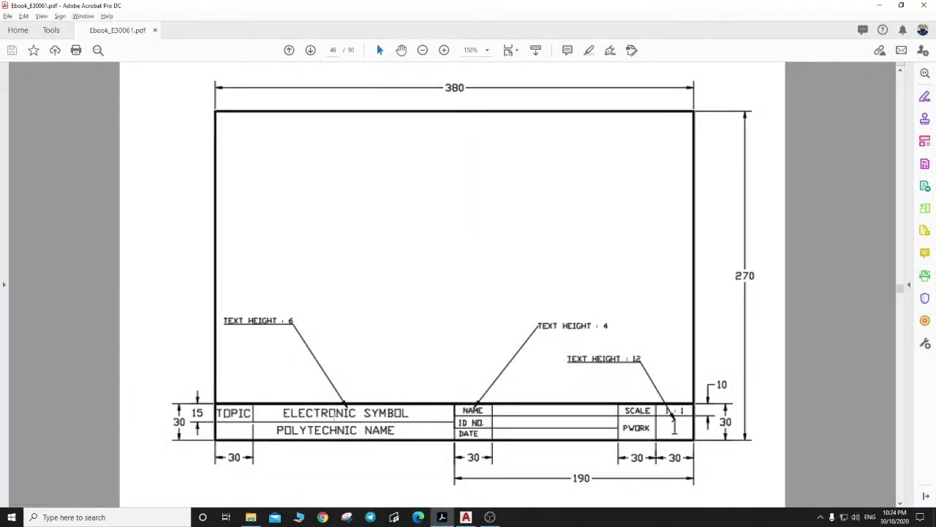
pyautogui.hotkey('alt', 'Tab')
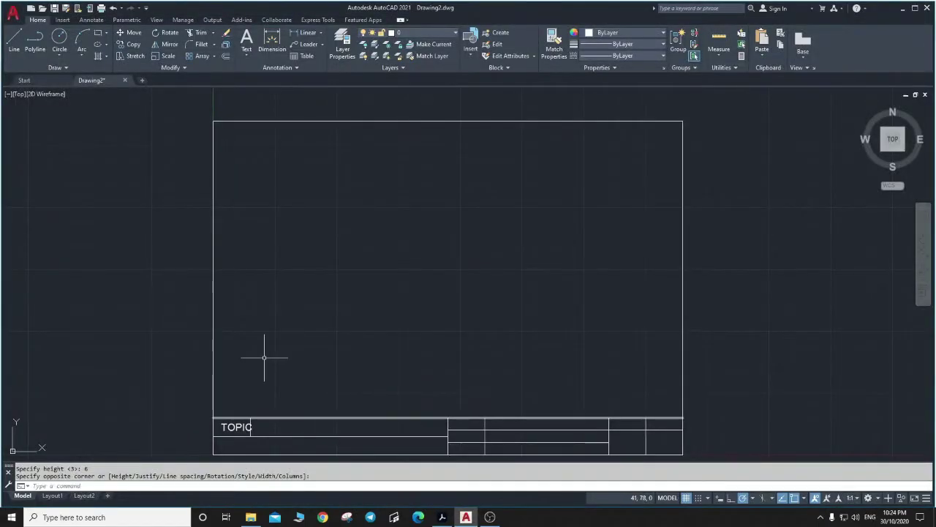
# Add ELECTRONIC SYMBOL as 6-high multiline text across the strip's top-left area.
pyautogui.click(247, 38)
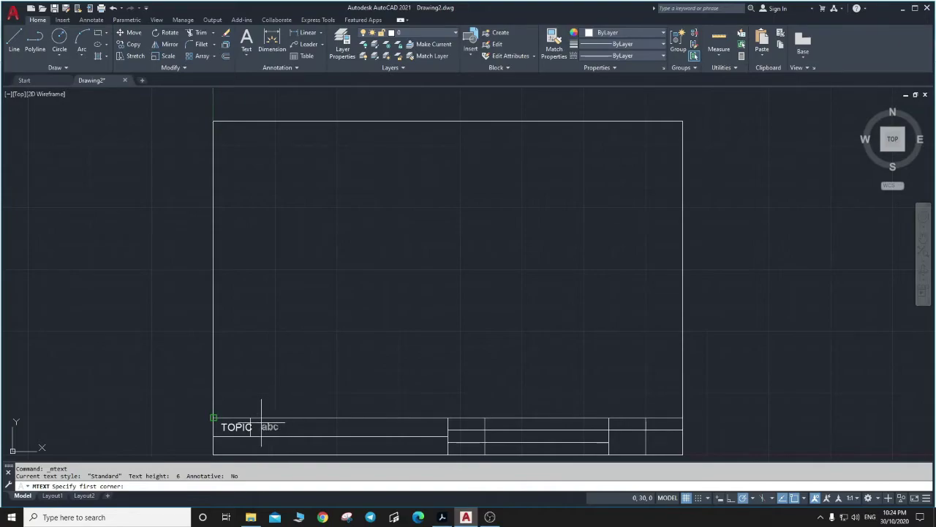
pyautogui.click(213, 418)
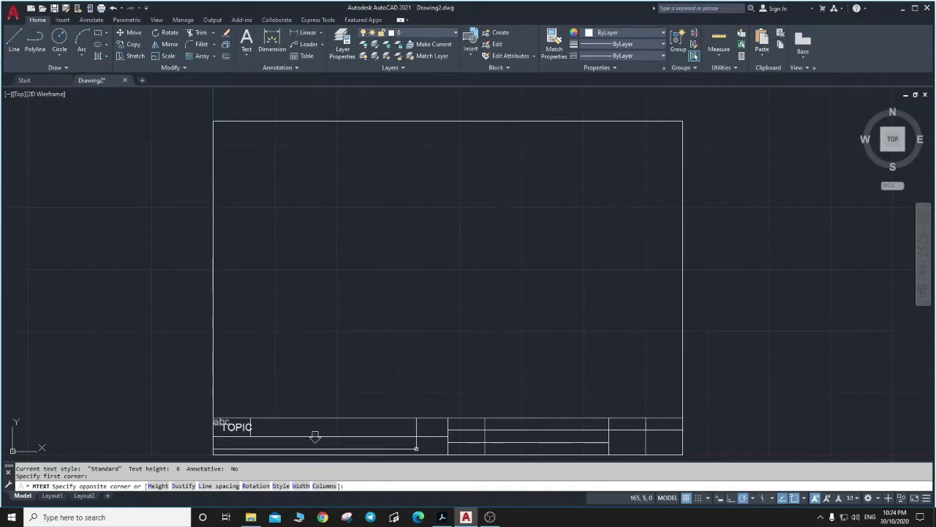
pyautogui.write('H')
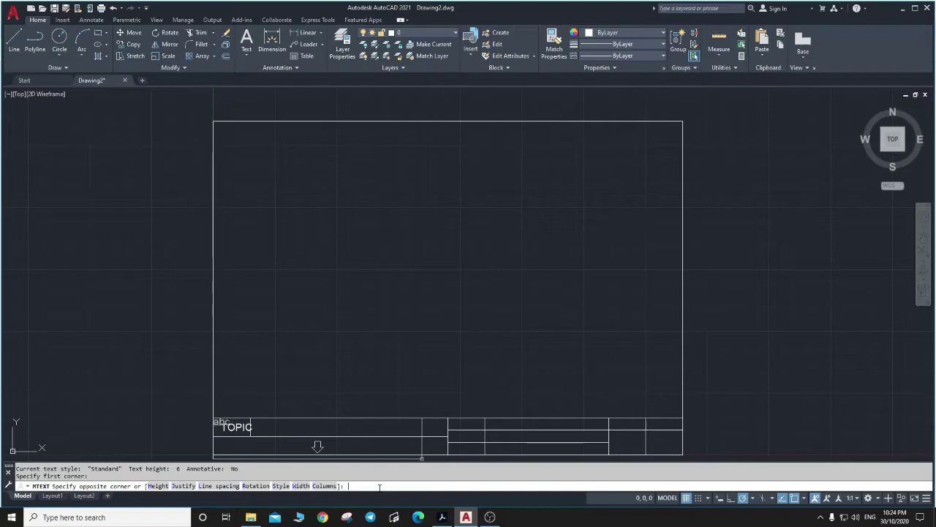
pyautogui.press('Return')
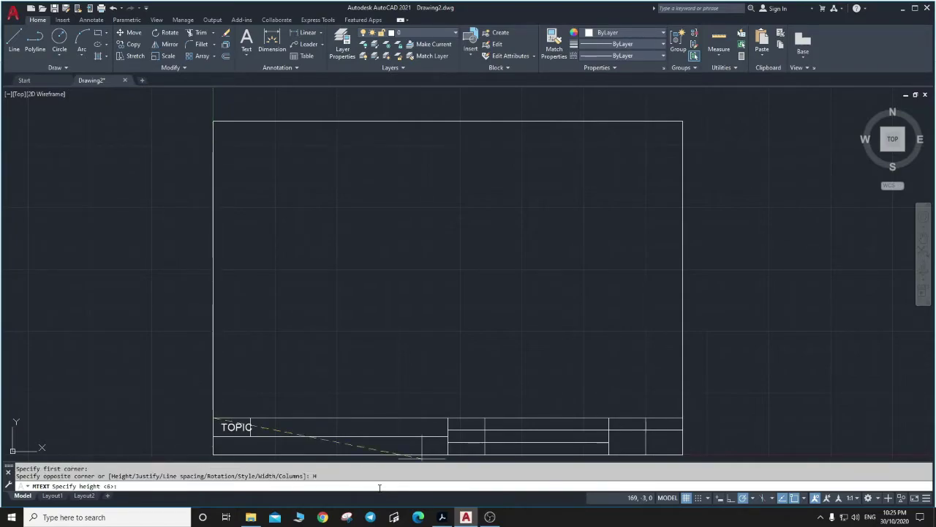
pyautogui.press('Return')
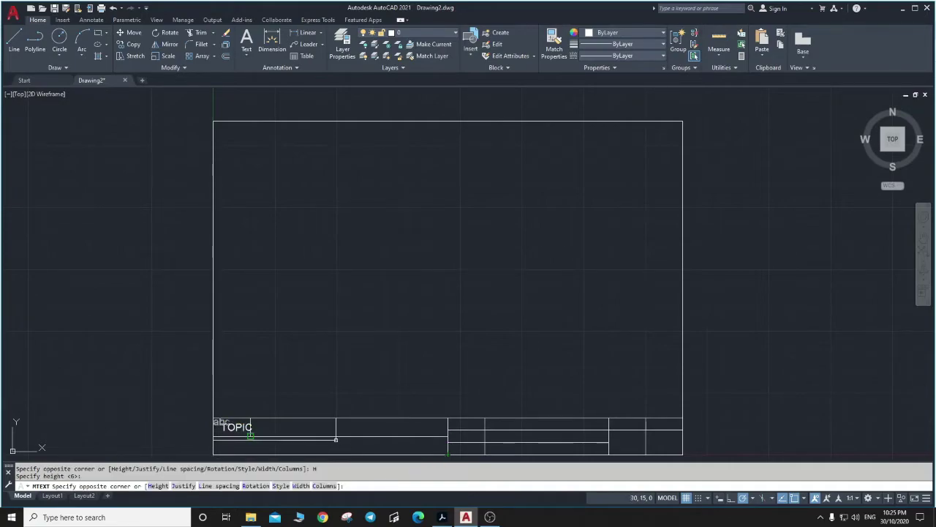
pyautogui.click(337, 448)
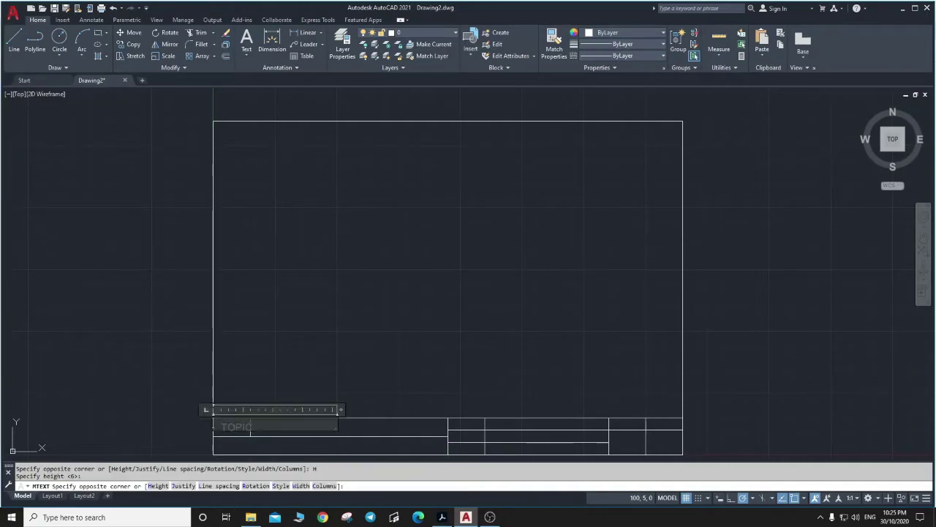
pyautogui.write('EL')
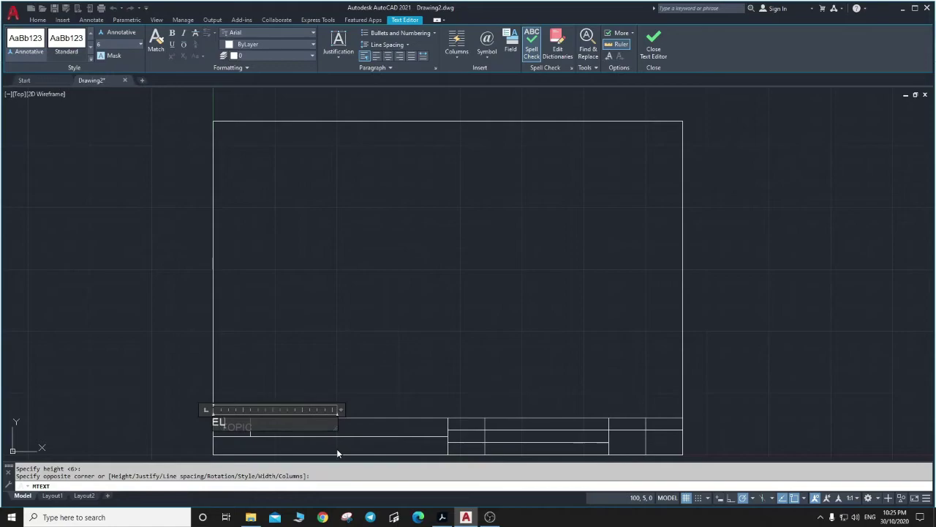
pyautogui.write('ECTRONIC SYMBOL')
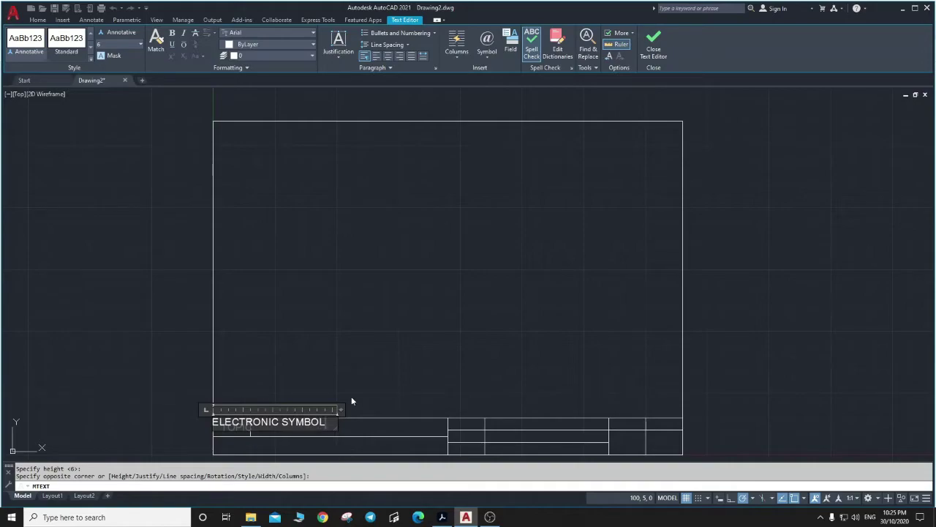
pyautogui.click(375, 365)
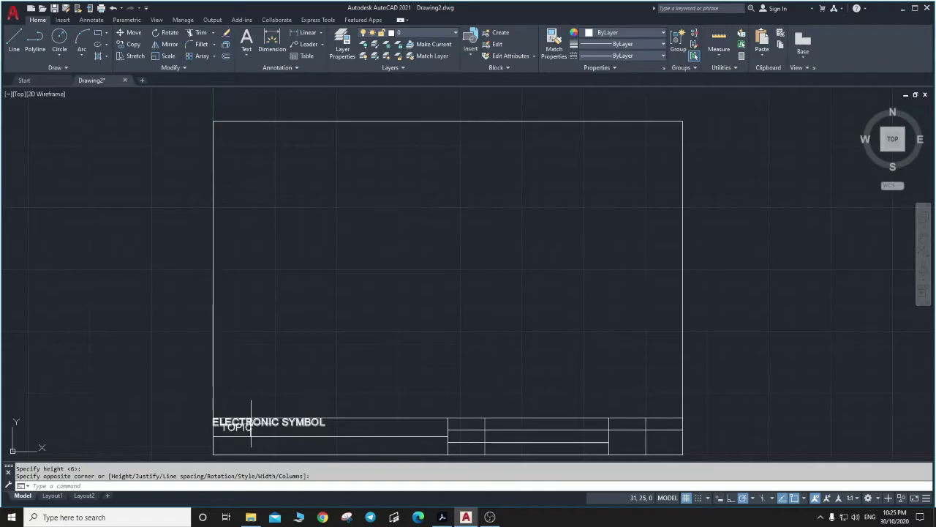
pyautogui.hotkey('alt', 'Tab')
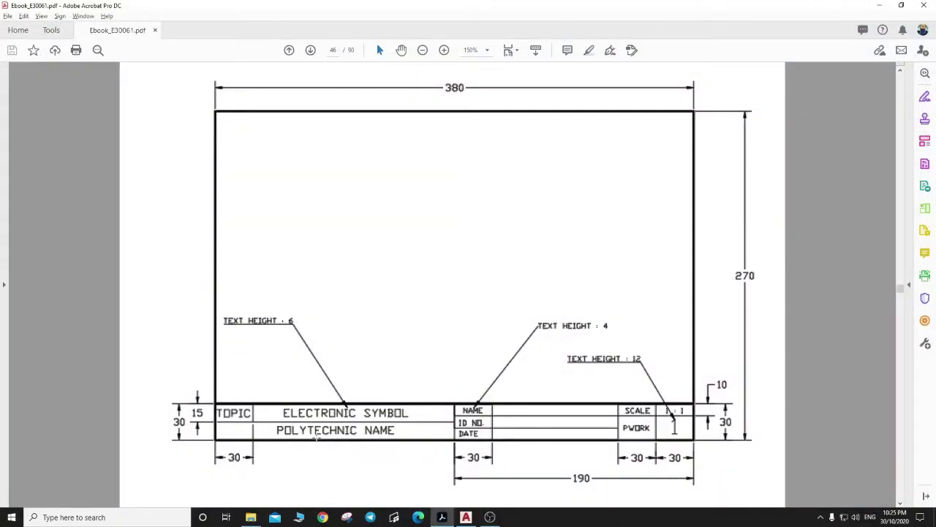
pyautogui.hotkey('alt', 'Tab')
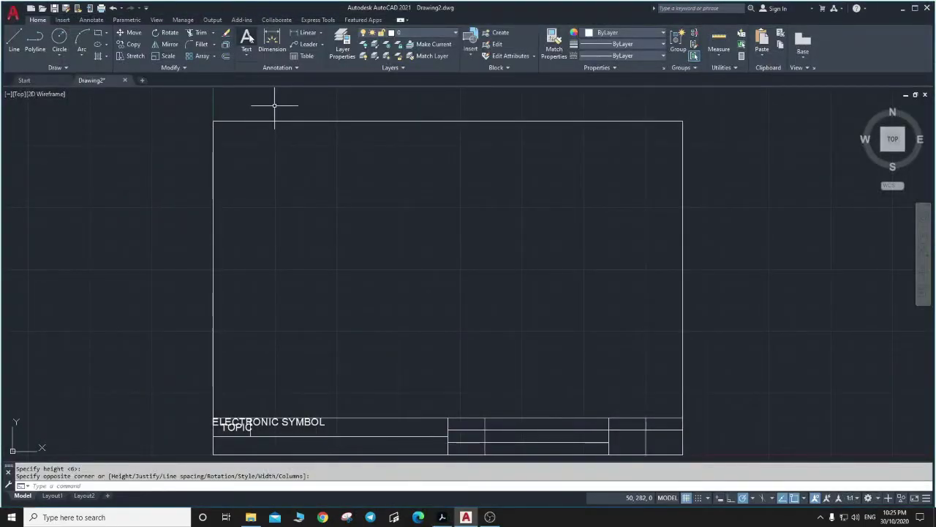
# Place POLITEKNIK PORT DICKSON as multiline text in the frame's upper middle.
pyautogui.press('Return')
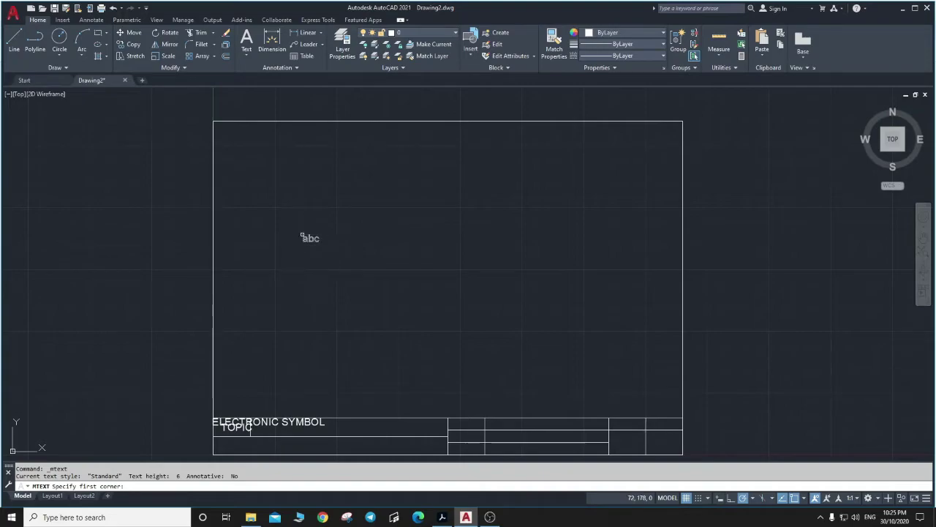
pyautogui.click(302, 236)
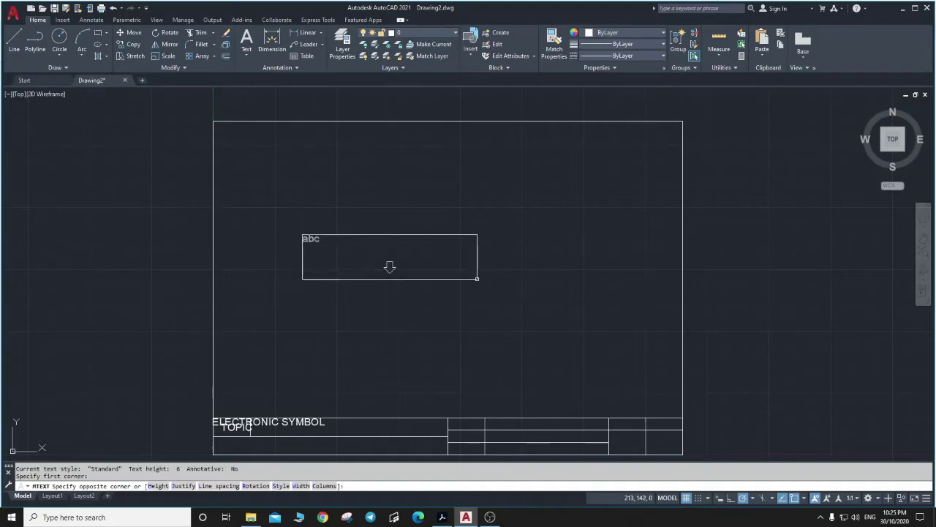
pyautogui.click(489, 281)
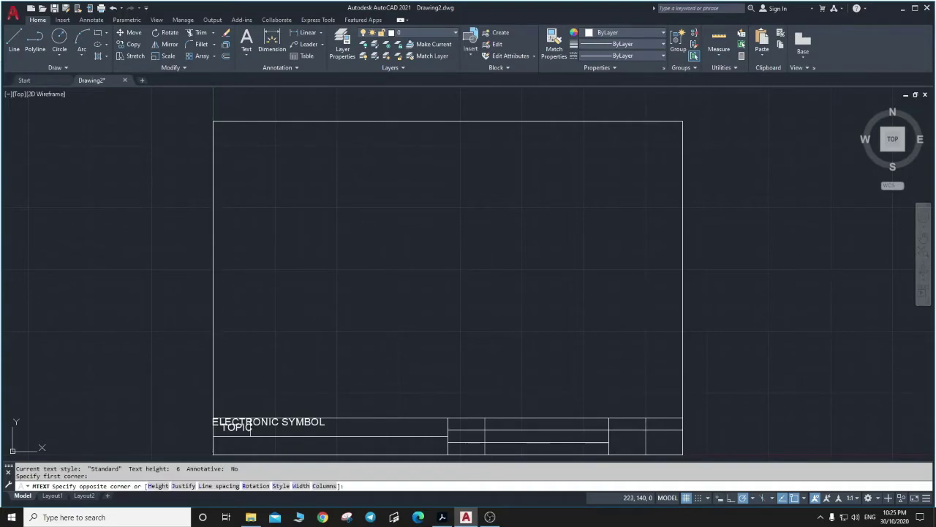
pyautogui.write('POLITEKNIK PORT DICKSON')
pyautogui.click(490, 286)
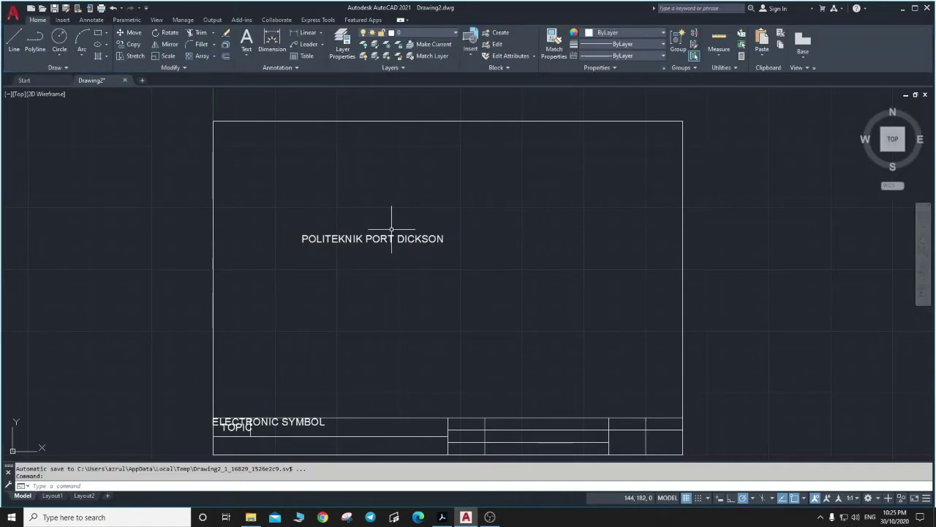
pyautogui.hotkey('alt', 'Tab')
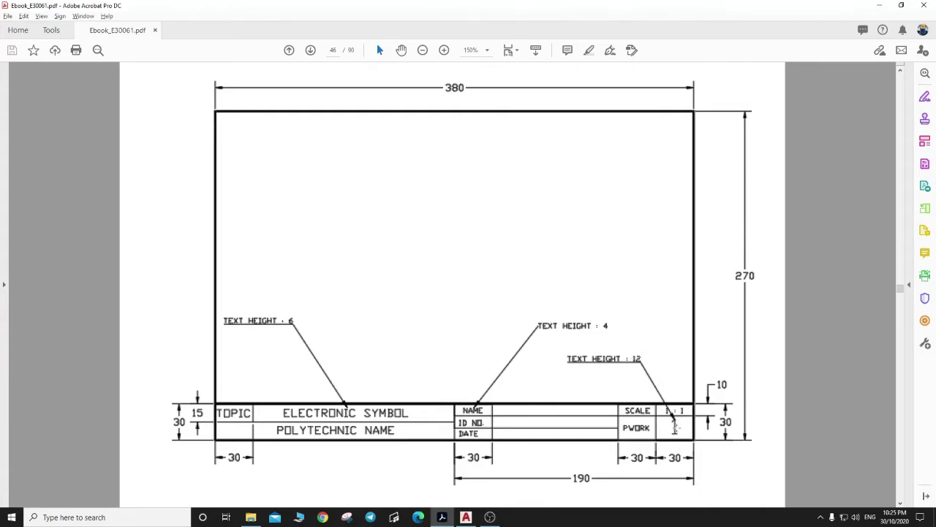
# Add the page number 1 at text height 12 in a narrowed text box.
pyautogui.hotkey('alt', 'Tab')
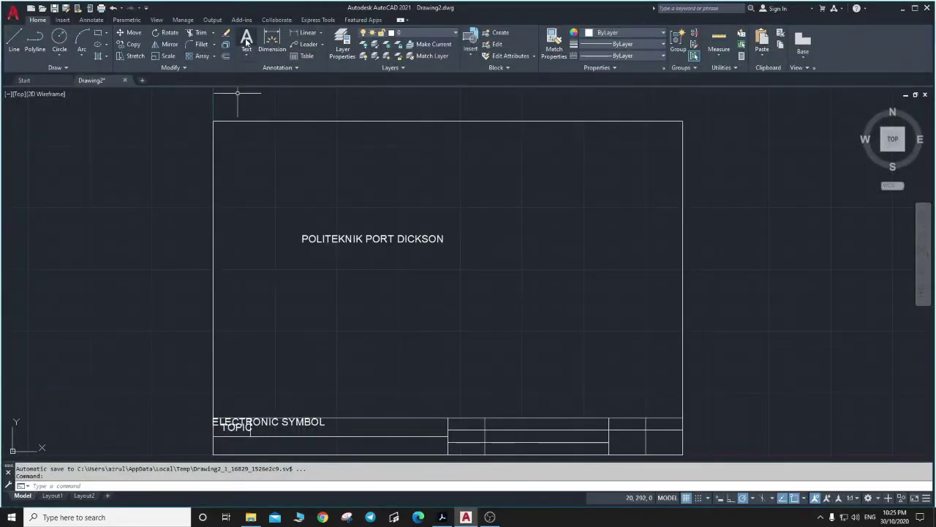
pyautogui.click(247, 40)
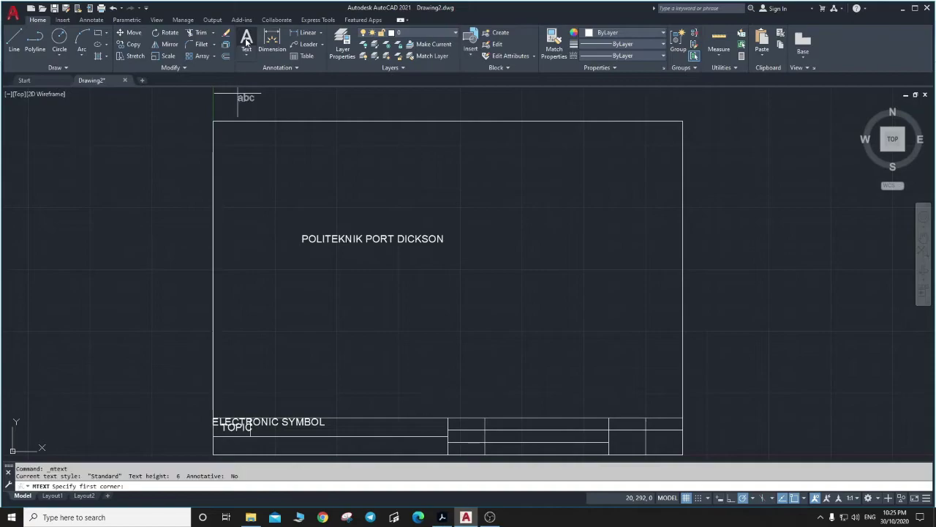
pyautogui.click(425, 314)
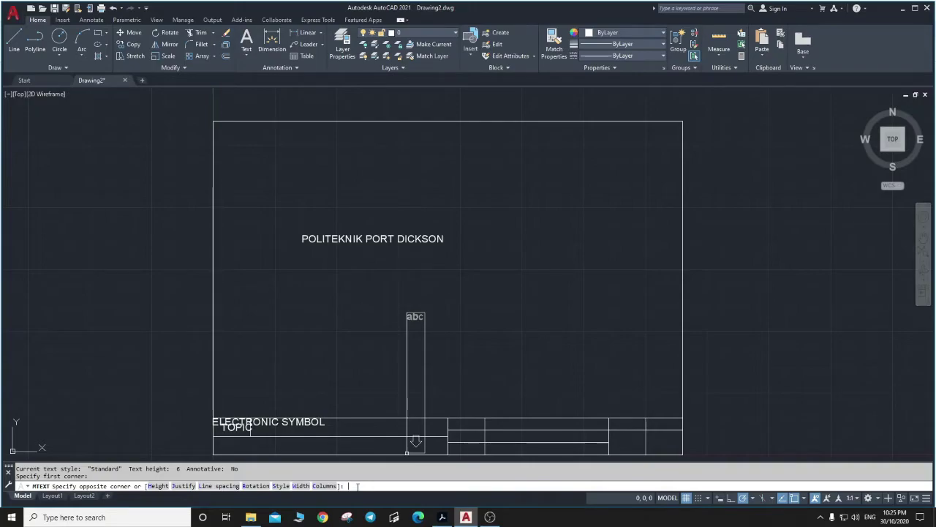
pyautogui.write('H')
pyautogui.press('Return')
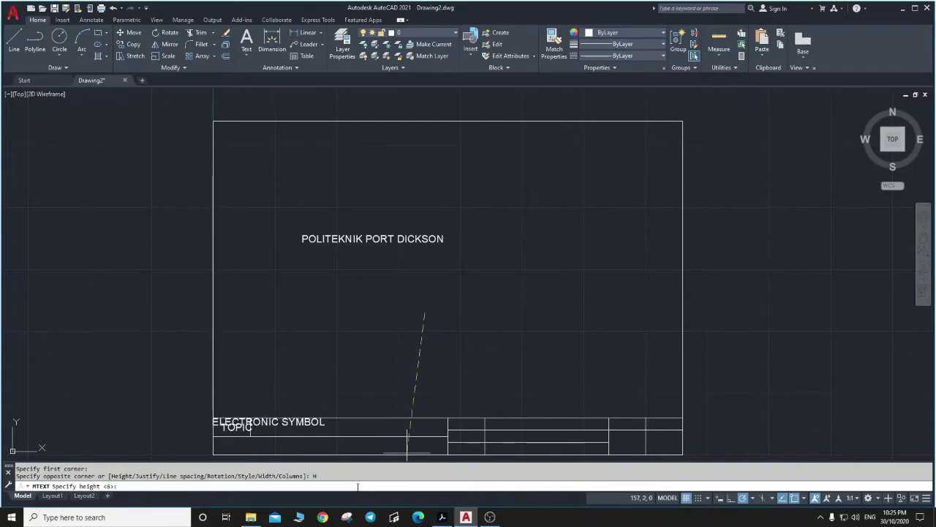
pyautogui.write('12')
pyautogui.press('Return')
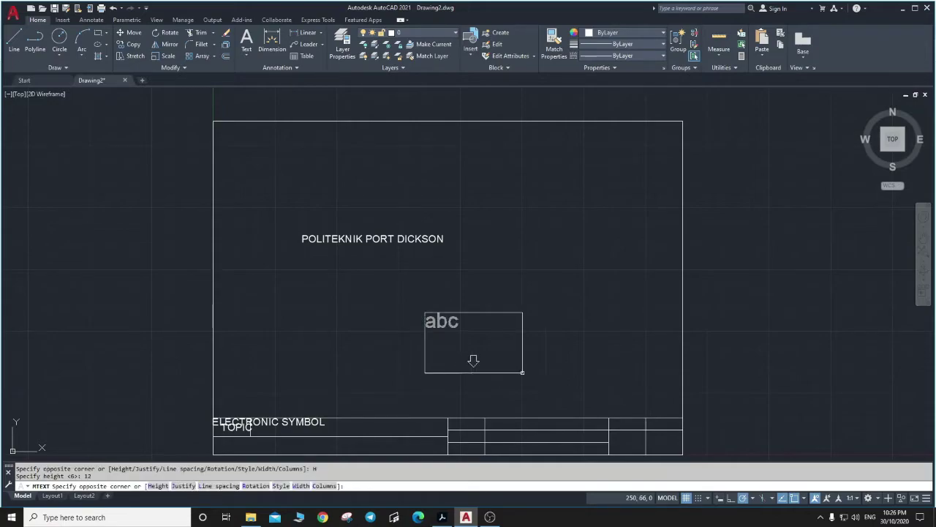
pyautogui.click(523, 373)
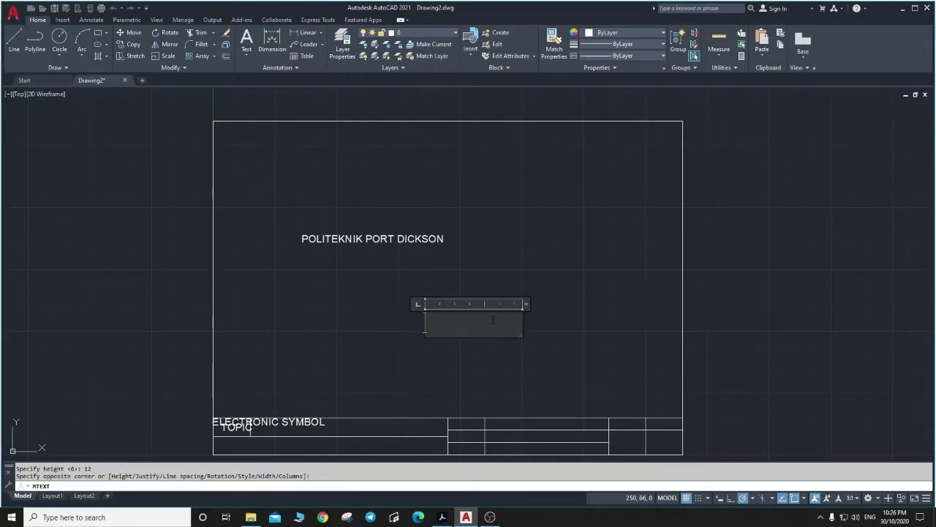
pyautogui.write('1')
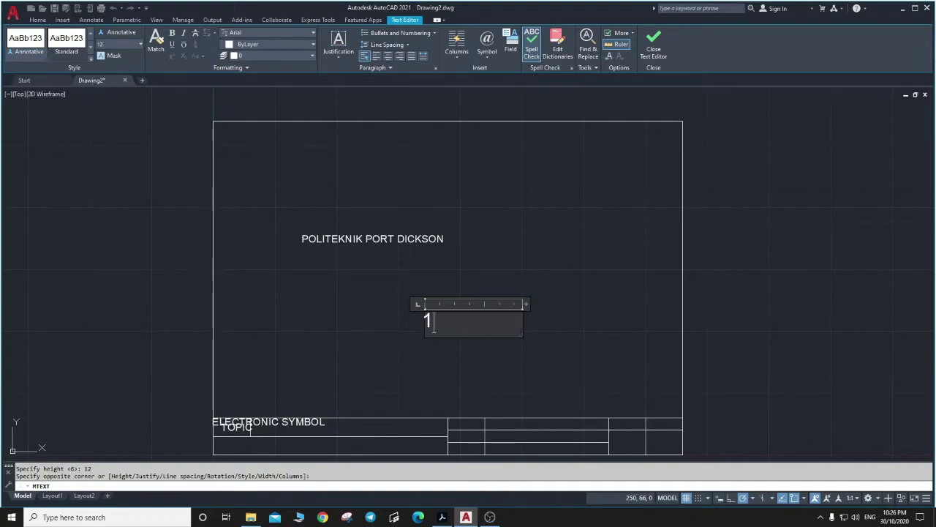
pyautogui.moveTo(522, 328); pyautogui.dragTo(444, 325)
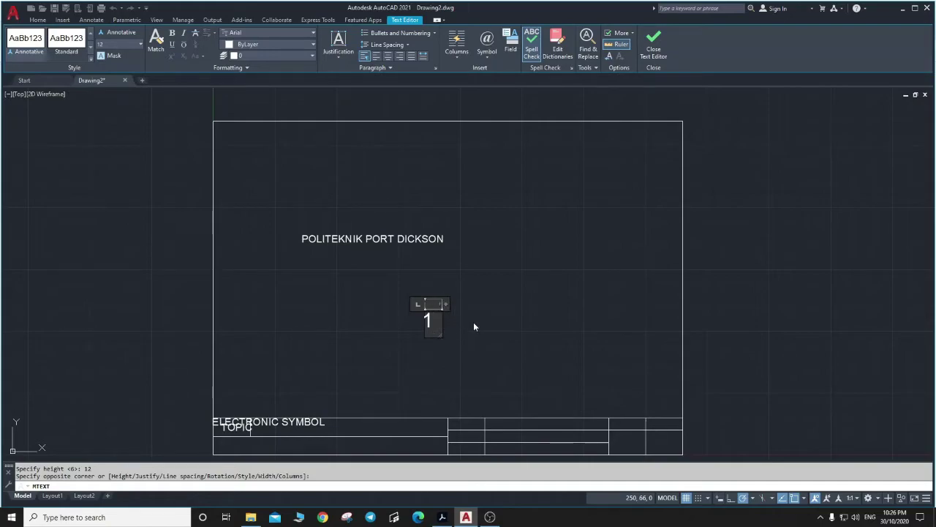
pyautogui.click(473, 322)
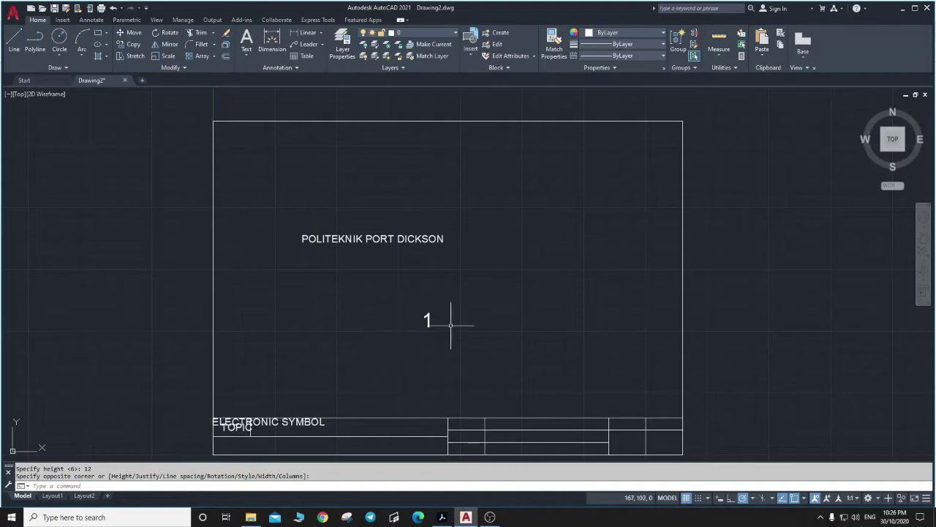
pyautogui.hotkey('alt', 'Tab')
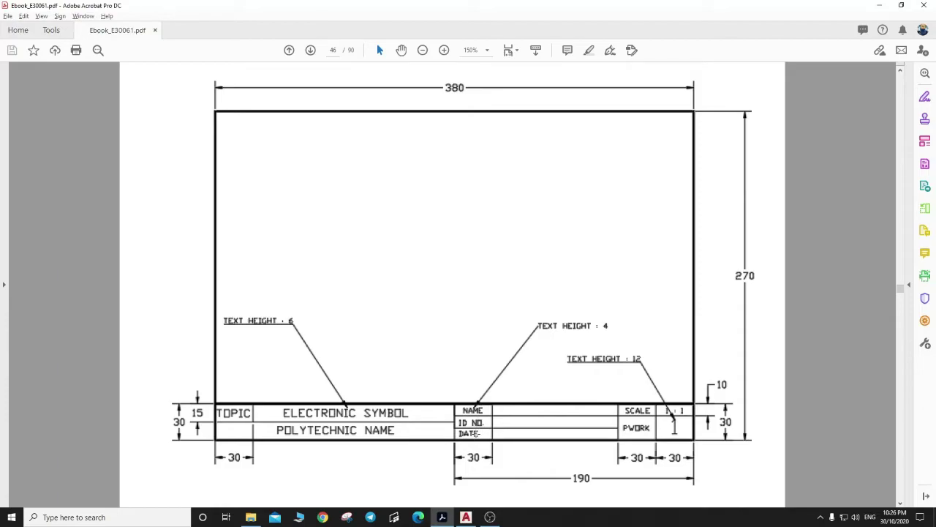
# Return to the AutoCAD drawing after reviewing the reference title-block PDF.
pyautogui.hotkey('alt', 'Tab')
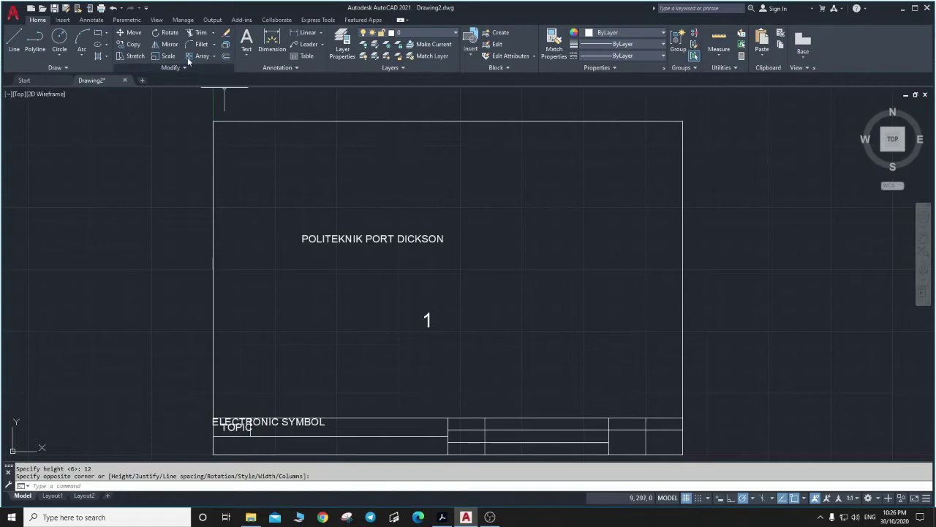
# Add the NAME label at text height 4 near the frame's top right.
pyautogui.click(246, 41)
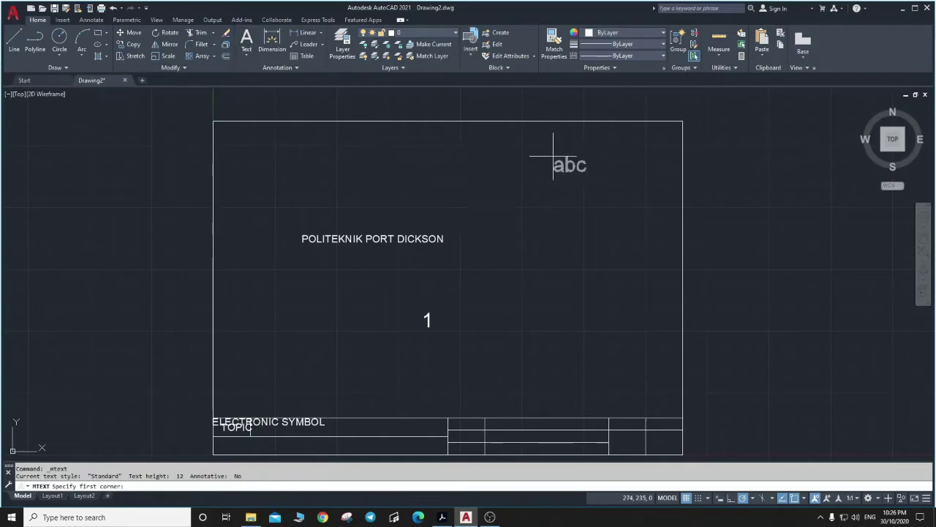
pyautogui.click(509, 154)
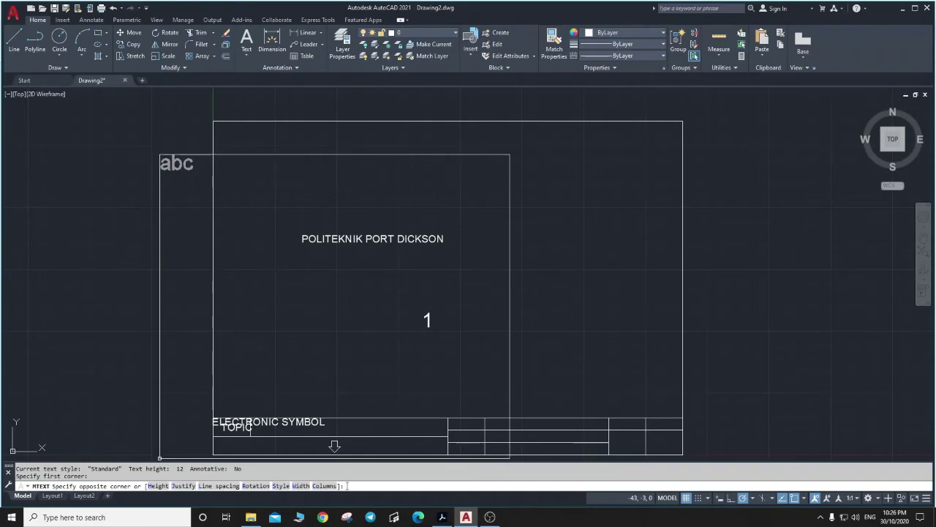
pyautogui.write('H')
pyautogui.press('Return')
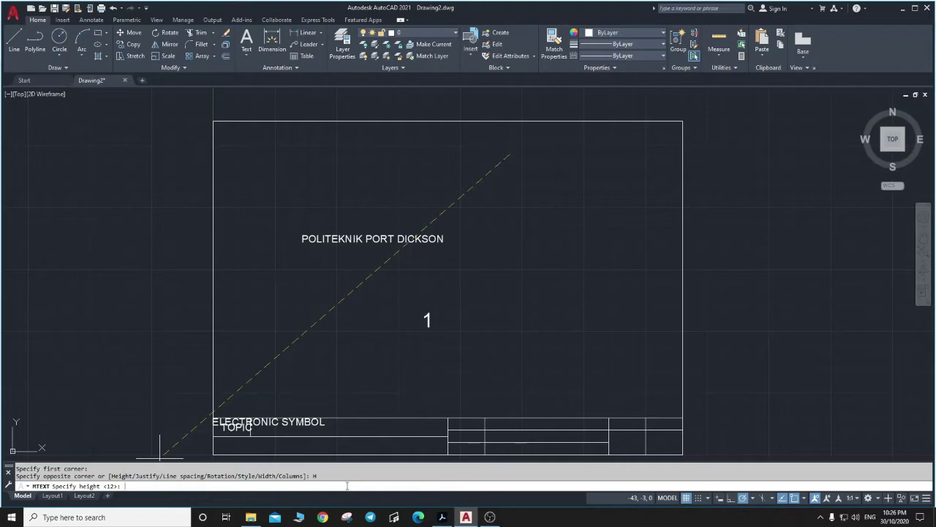
pyautogui.write('4')
pyautogui.press('Return')
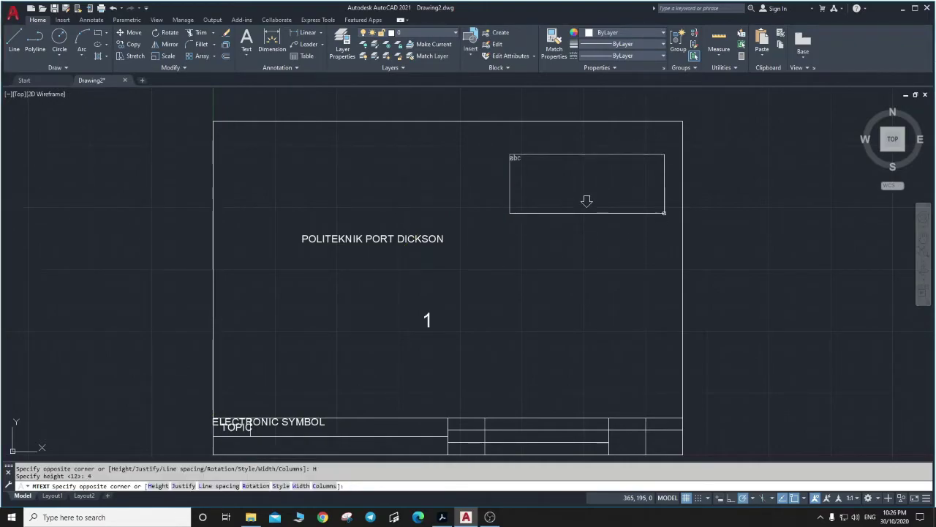
pyautogui.click(664, 218)
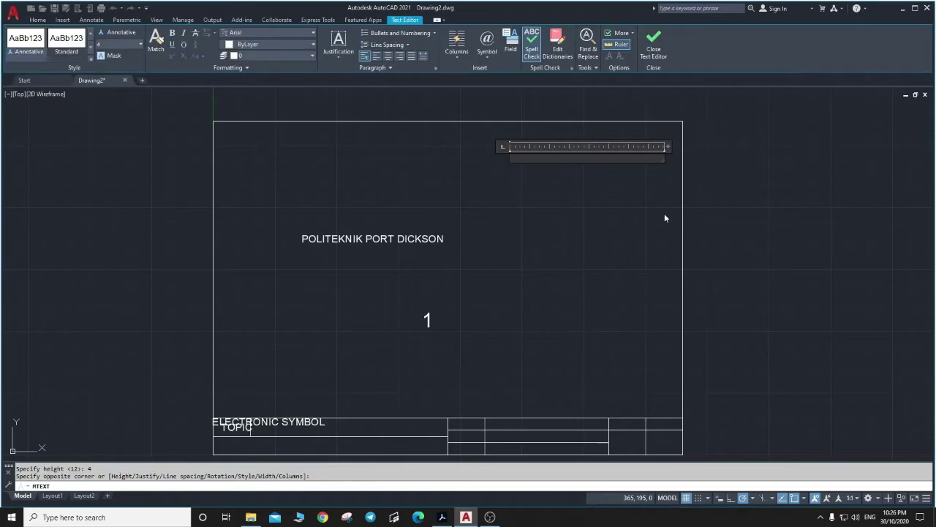
pyautogui.write('NAME')
pyautogui.moveTo(665, 158); pyautogui.dragTo(543, 156)
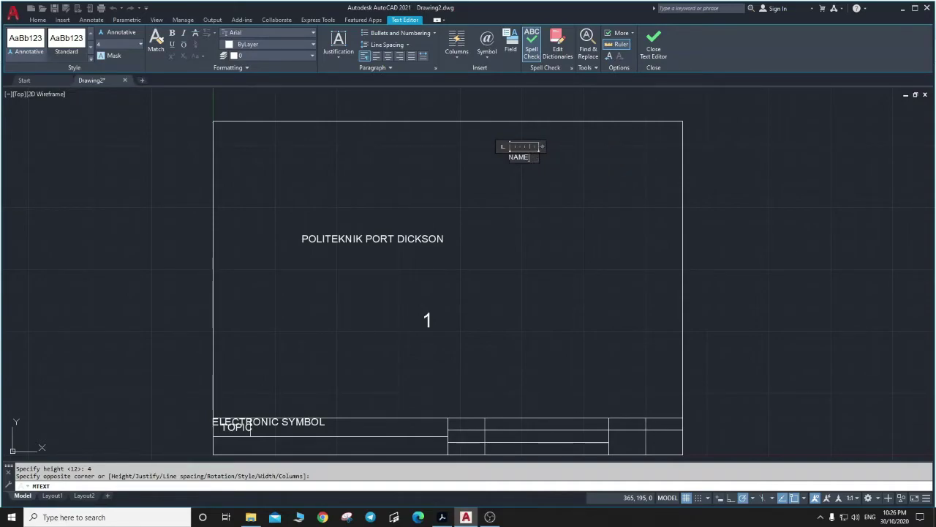
pyautogui.click(548, 200)
# Add the ID NO label below NAME in a narrowed text box.
pyautogui.click(247, 40)
pyautogui.click(507, 184)
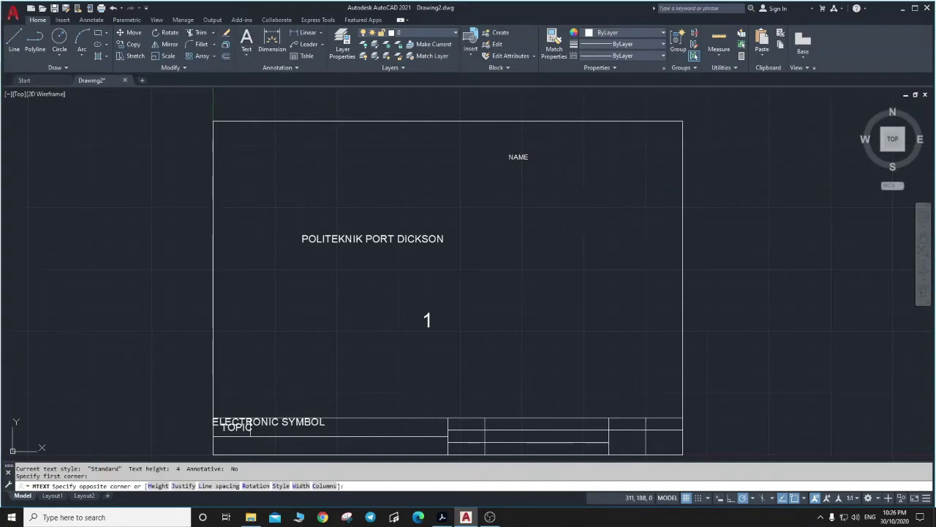
pyautogui.click(597, 223)
pyautogui.write('ID')
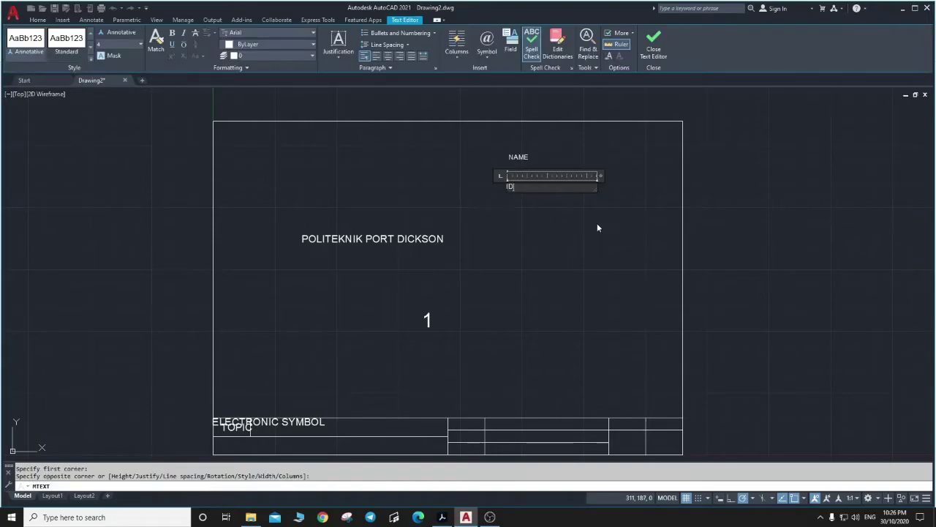
pyautogui.write(' NO')
pyautogui.hotkey('alt', 'Tab')
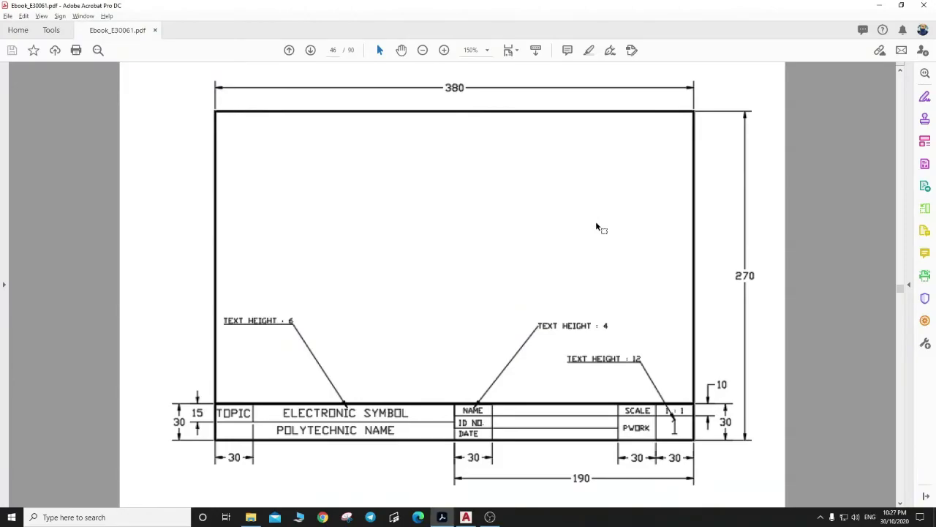
pyautogui.hotkey('alt', 'Tab')
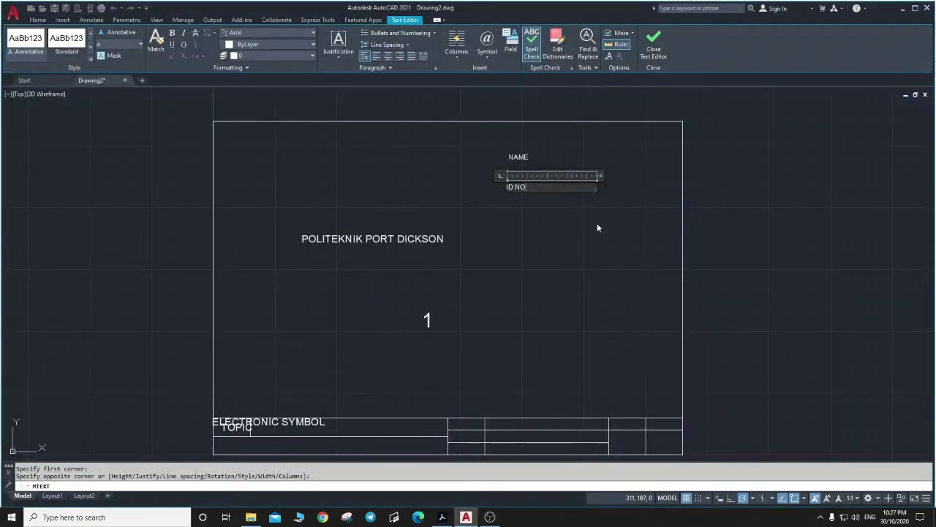
pyautogui.moveTo(597, 186); pyautogui.dragTo(532, 187)
pyautogui.click(543, 230)
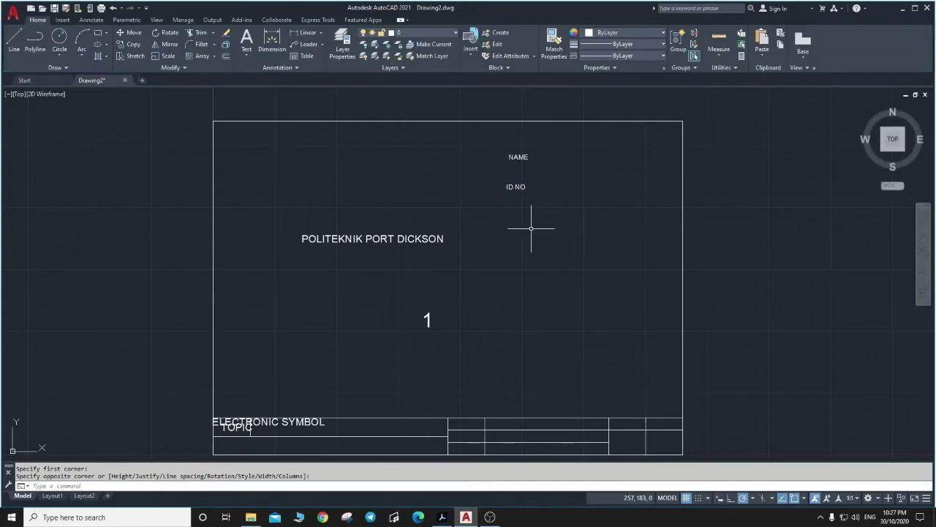
# Add the DATE label in a text box below ID NO.
pyautogui.click(250, 43)
pyautogui.click(509, 218)
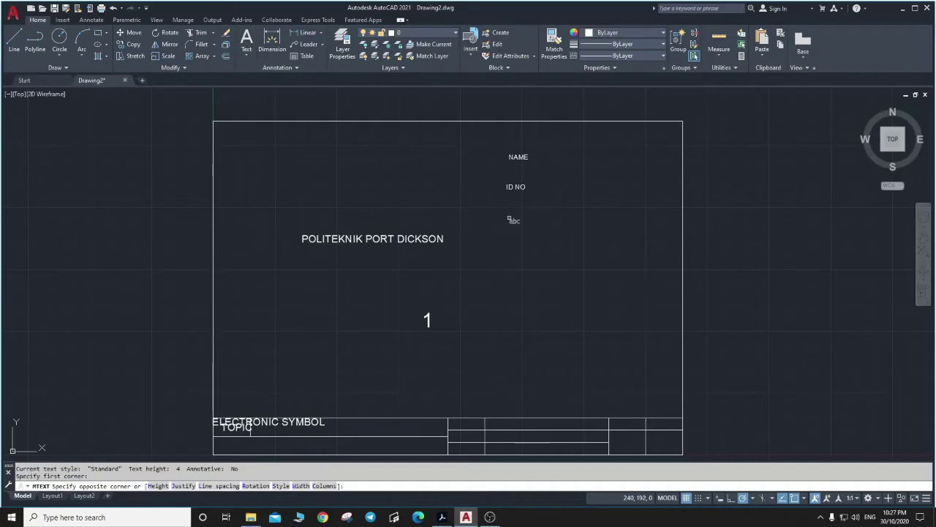
pyautogui.click(614, 261)
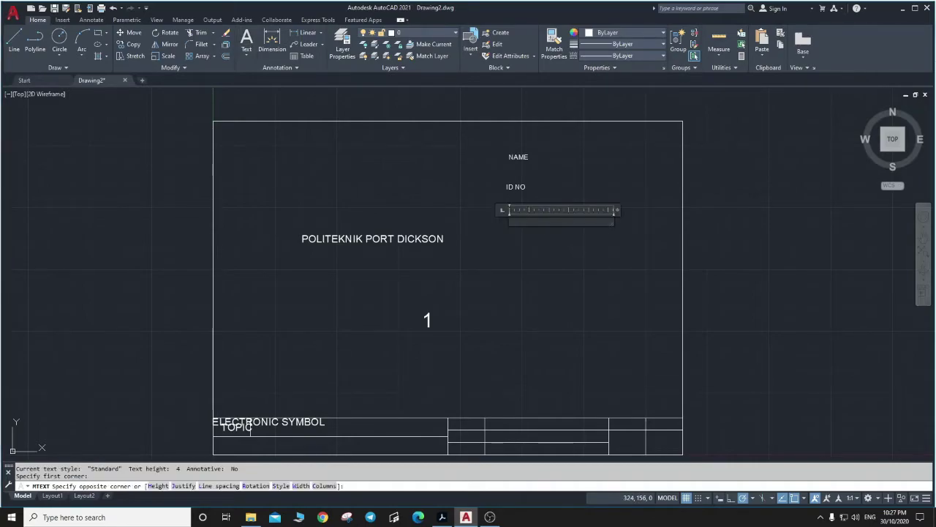
pyautogui.hotkey('alt', 'Tab')
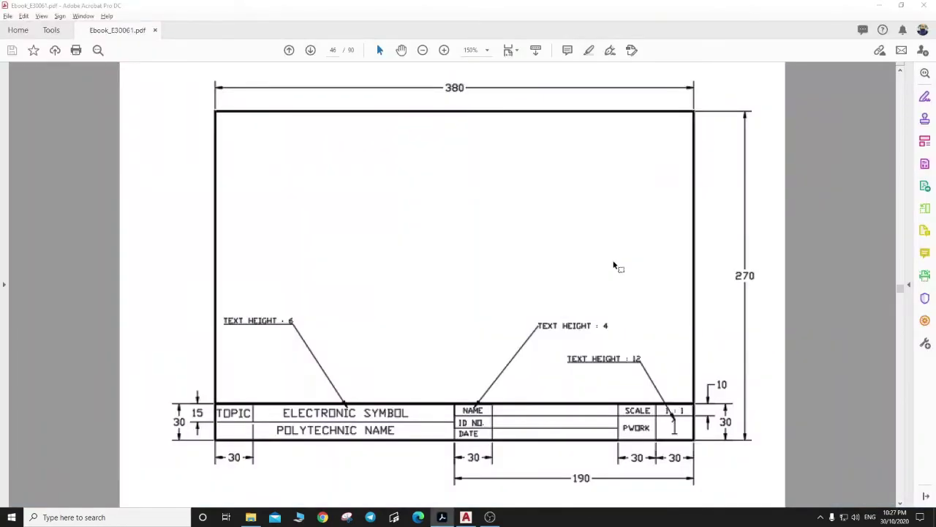
pyautogui.hotkey('alt', 'Tab')
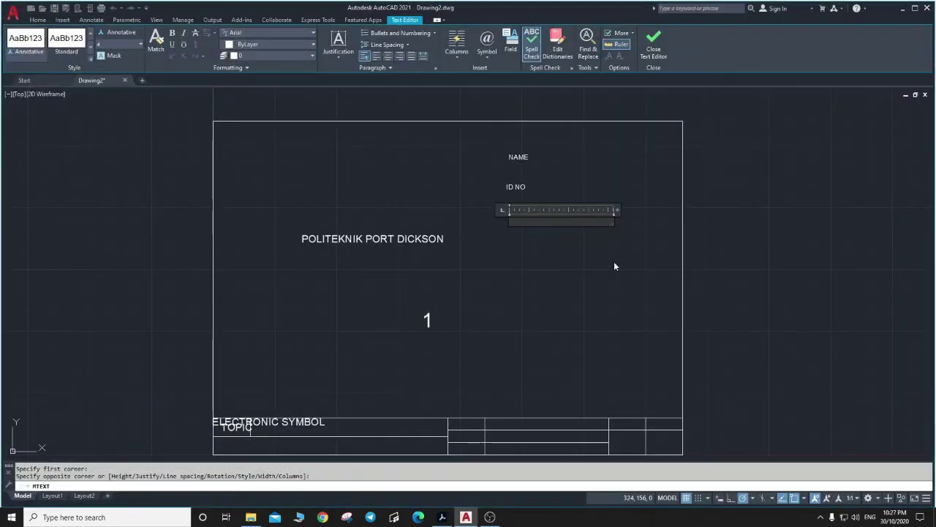
pyautogui.write('DATE')
pyautogui.click(615, 263)
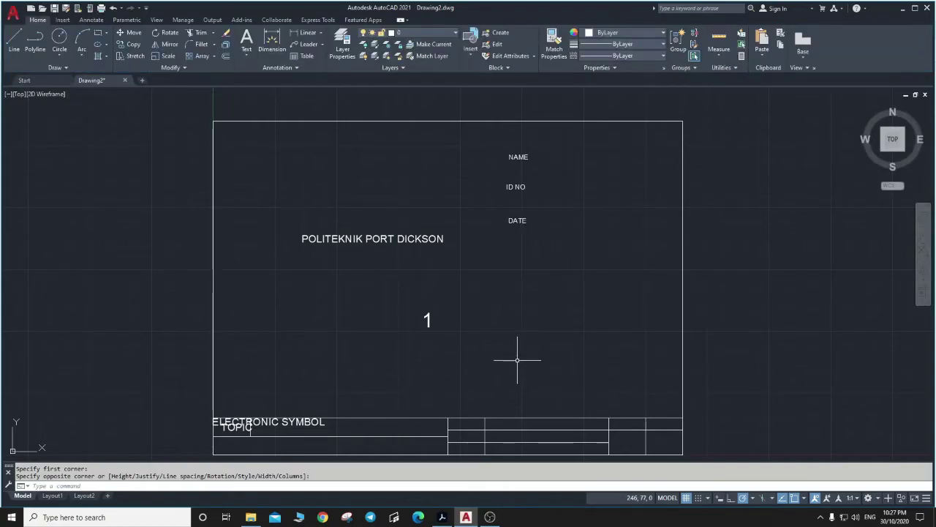
pyautogui.hotkey('alt', 'Tab')
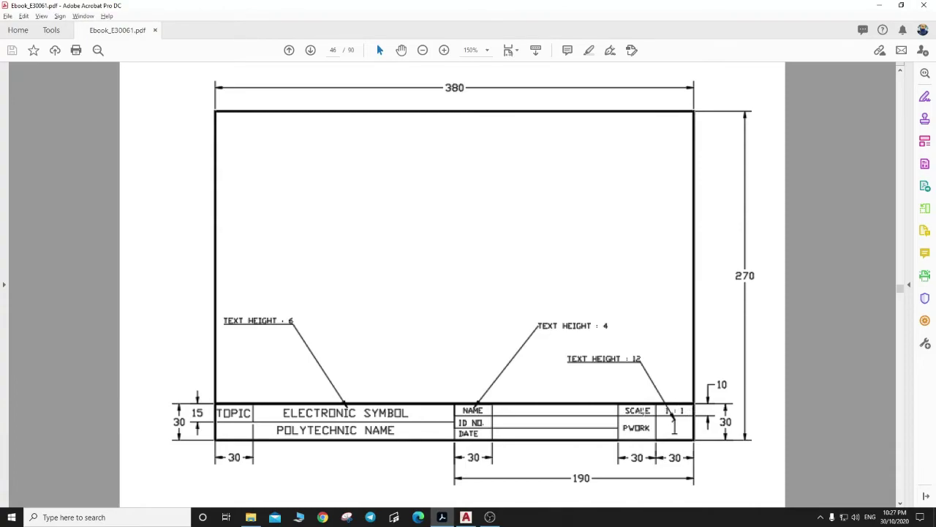
# Return to the AutoCAD drawing after checking the reference title-block layout.
pyautogui.hotkey('alt', 'Tab')
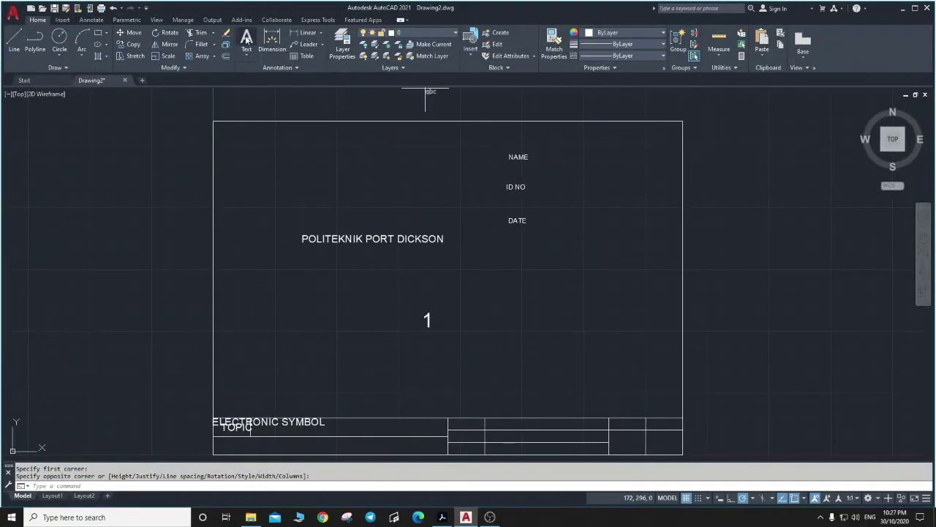
# Add the P WORK label below DATE in a 30-unit-wide text box.
pyautogui.click(247, 40)
pyautogui.click(514, 261)
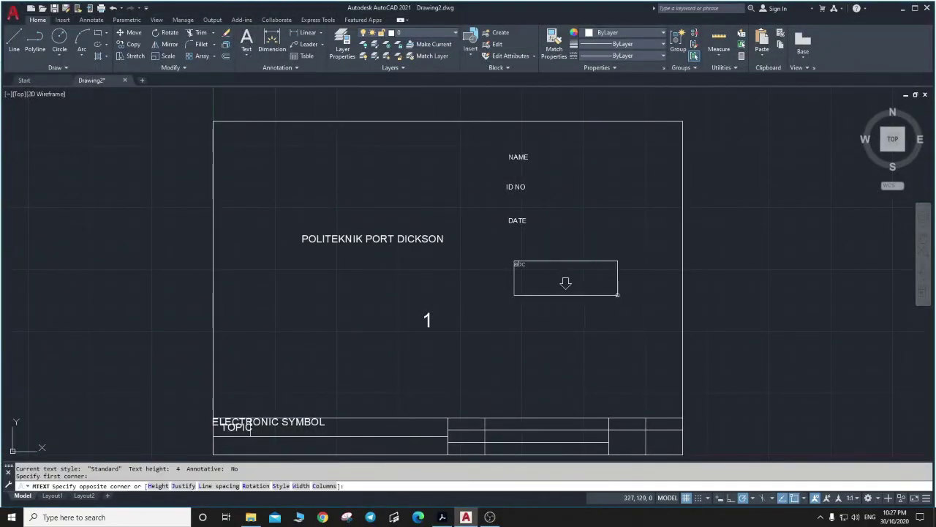
pyautogui.click(617, 295)
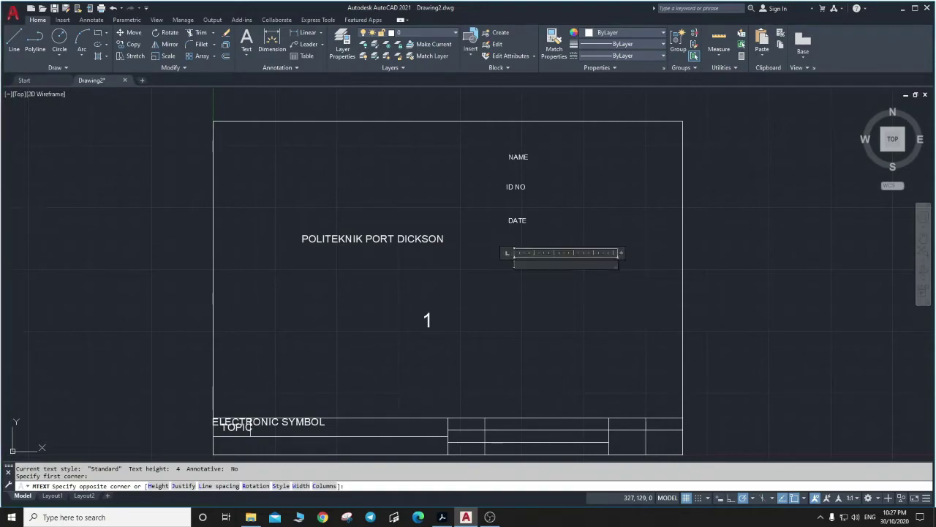
pyautogui.write('P WO')
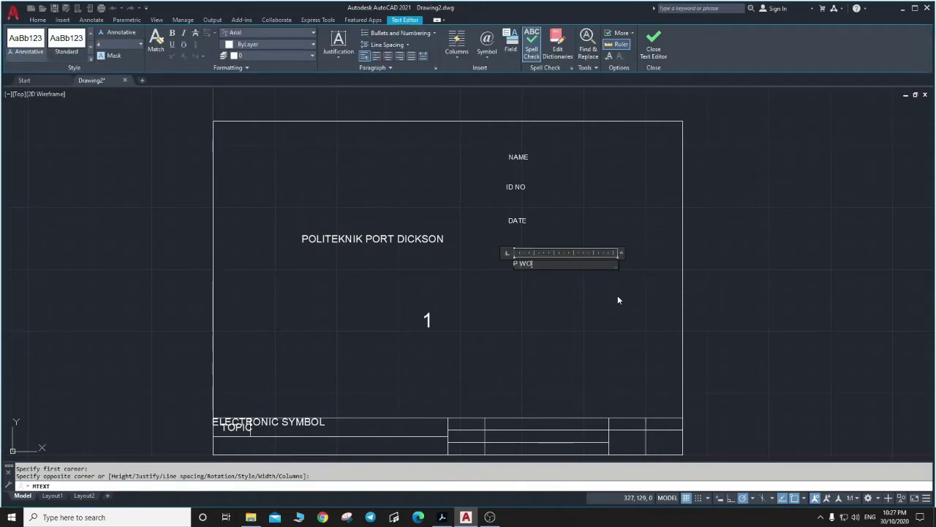
pyautogui.write('RK')
pyautogui.moveTo(619, 264); pyautogui.dragTo(550, 263)
pyautogui.click(564, 300)
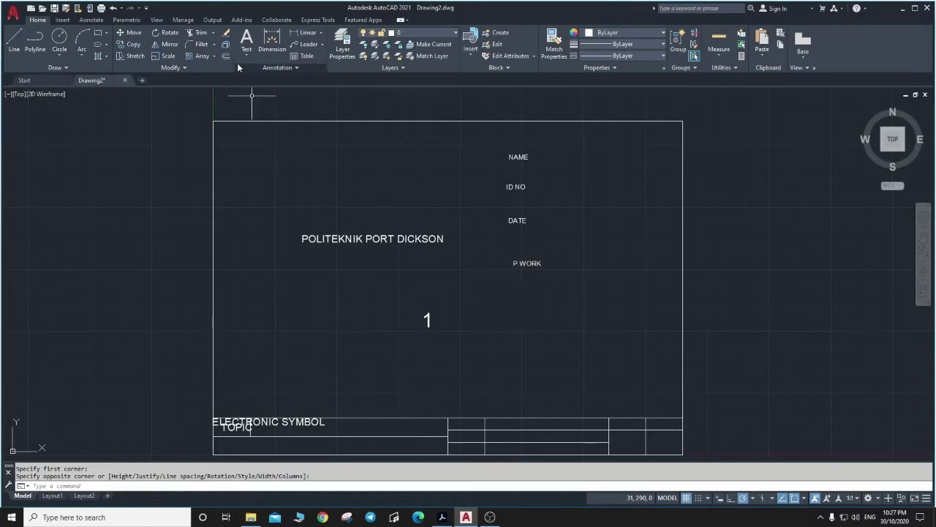
# Add the SCALE label below P WORK in a narrowed text box.
pyautogui.click(249, 42)
pyautogui.click(509, 290)
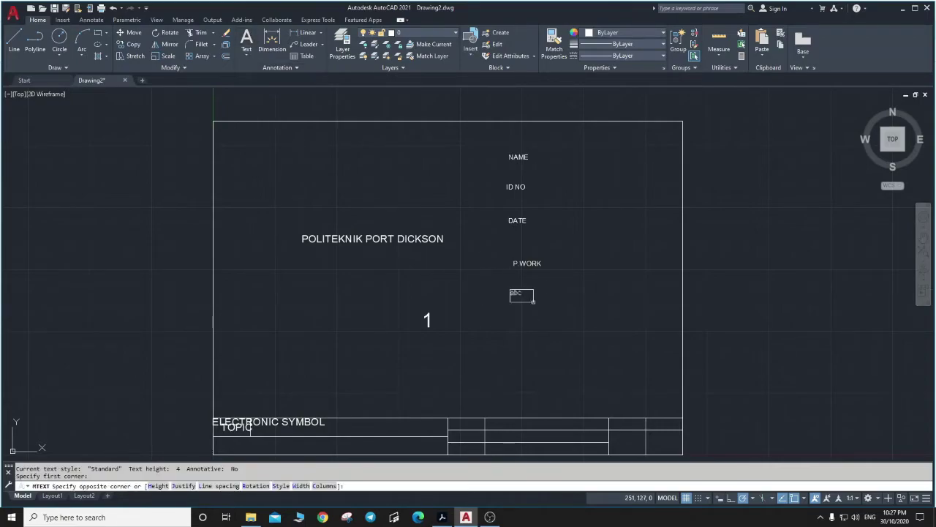
pyautogui.click(601, 315)
pyautogui.write('SCALE')
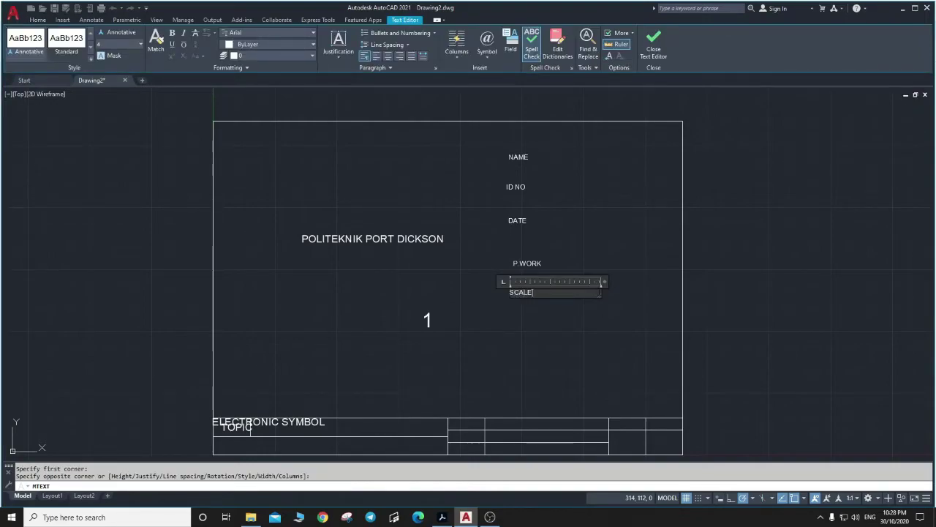
pyautogui.moveTo(604, 281); pyautogui.dragTo(546, 282)
pyautogui.click(516, 324)
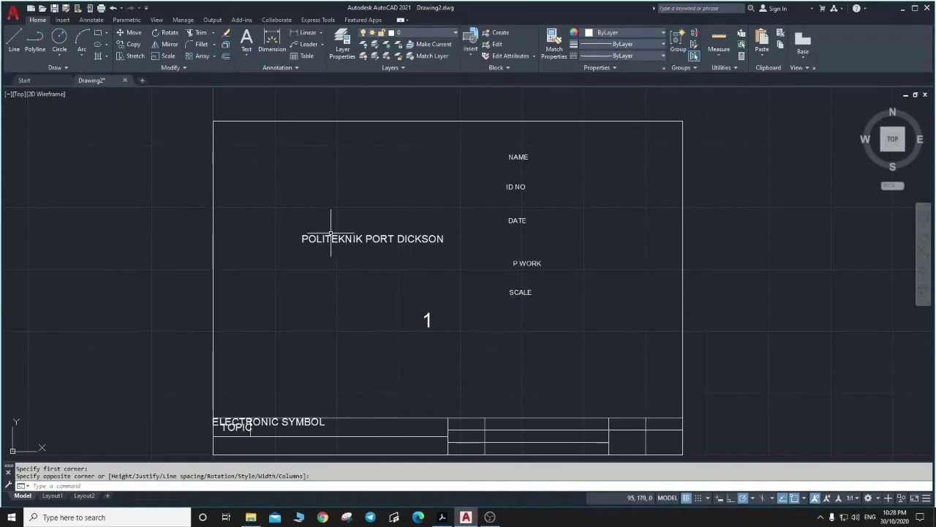
# Add the scale value 1 : 1 below SCALE in a narrowed text box.
pyautogui.click(247, 46)
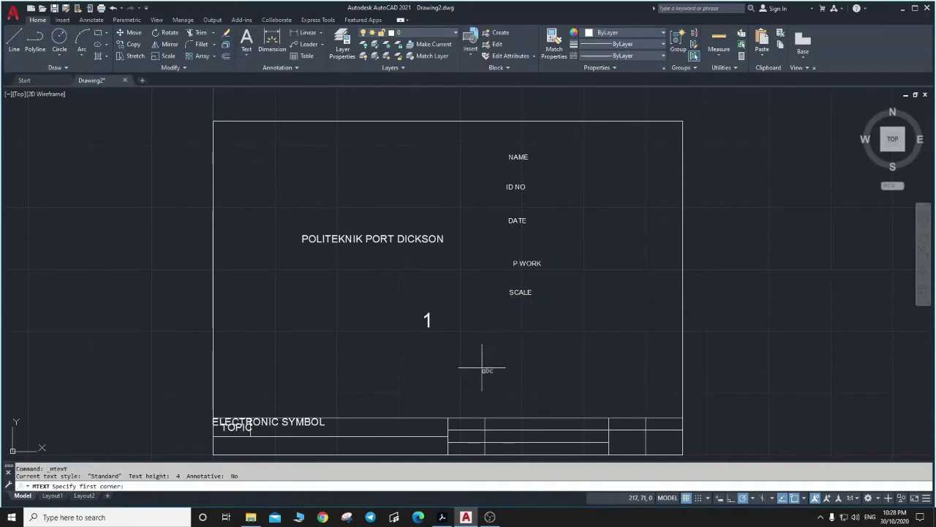
pyautogui.click(514, 315)
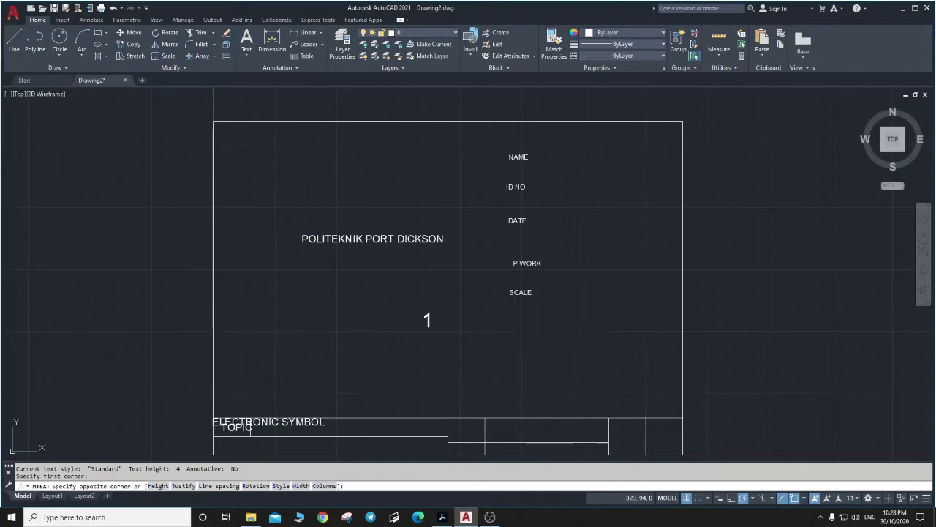
pyautogui.click(611, 338)
pyautogui.write('1:')
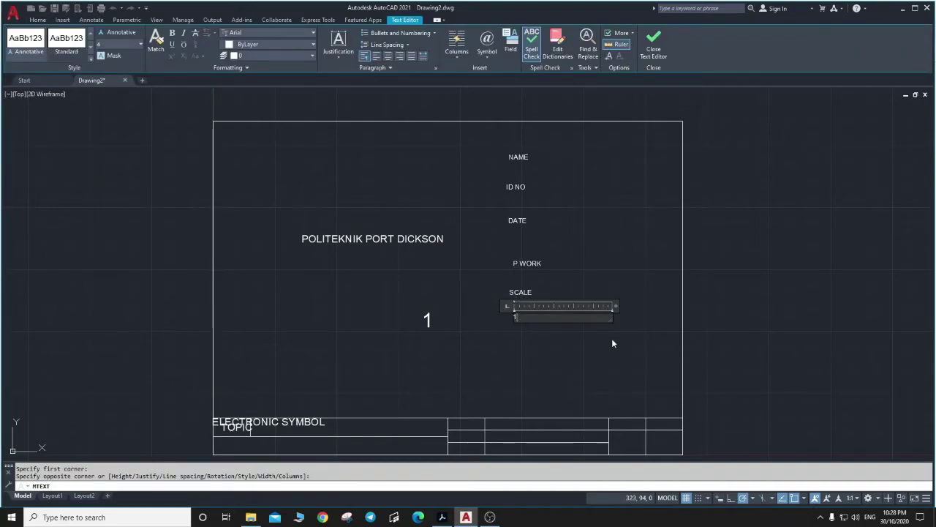
pyautogui.write(' 1')
pyautogui.moveTo(613, 317); pyautogui.dragTo(538, 317)
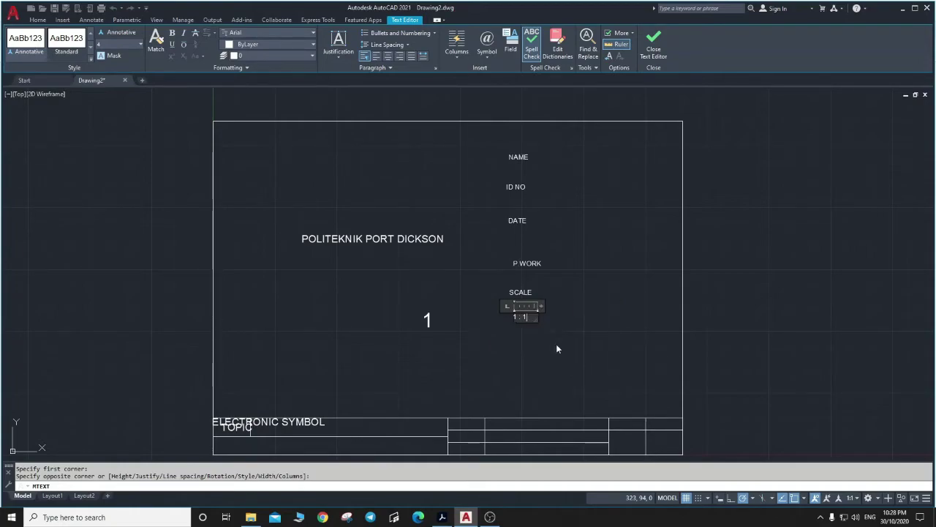
pyautogui.click(556, 348)
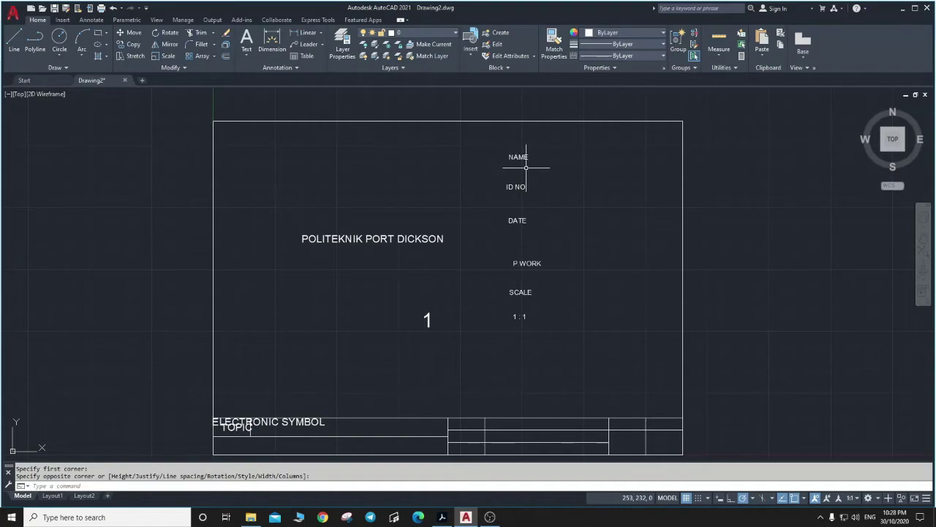
# Enter the student's full name below 1 : 1 in a narrowed text box.
pyautogui.press('Return')
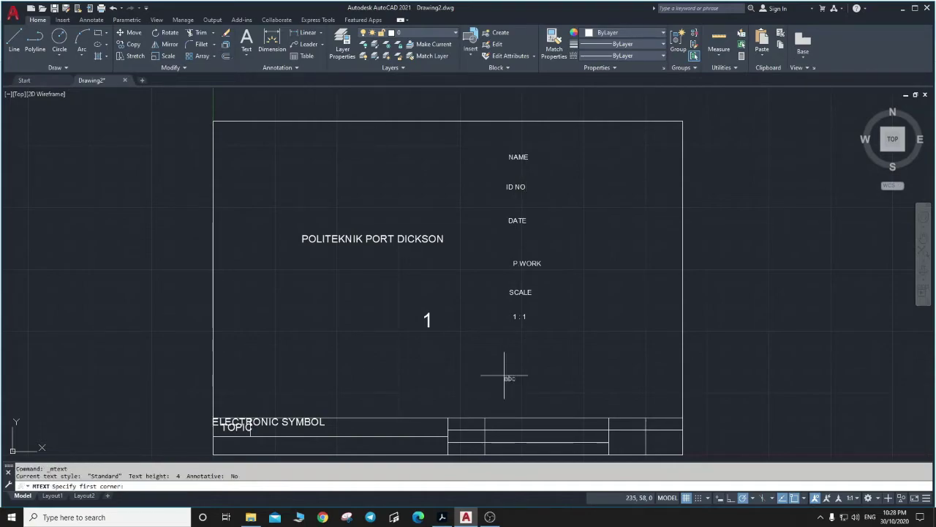
pyautogui.click(501, 355)
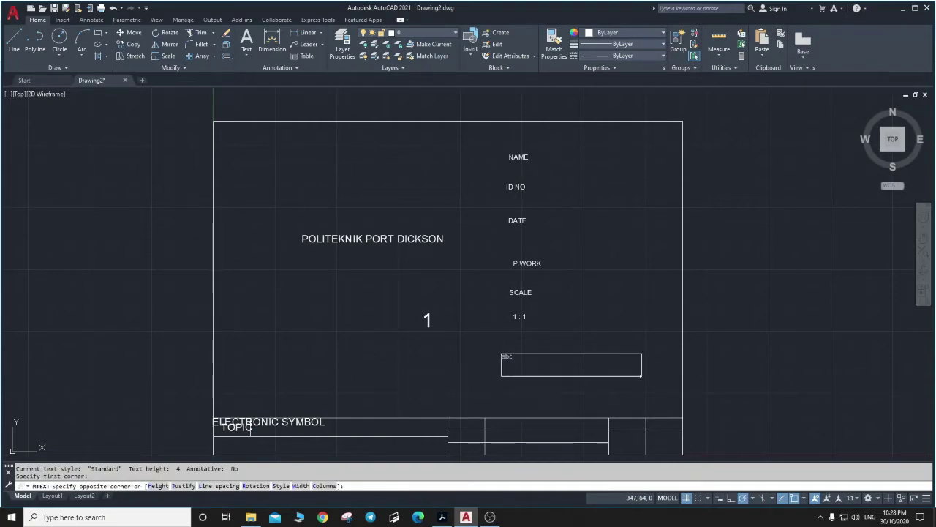
pyautogui.click(641, 377)
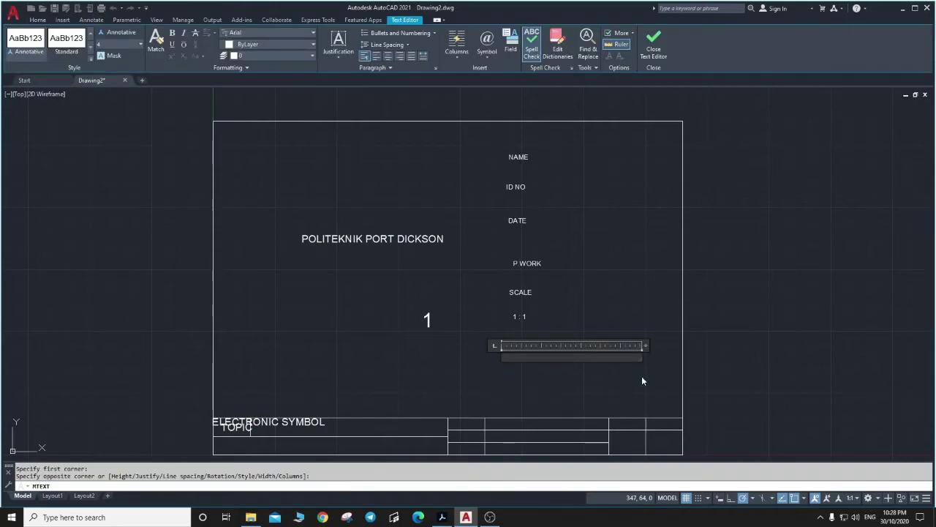
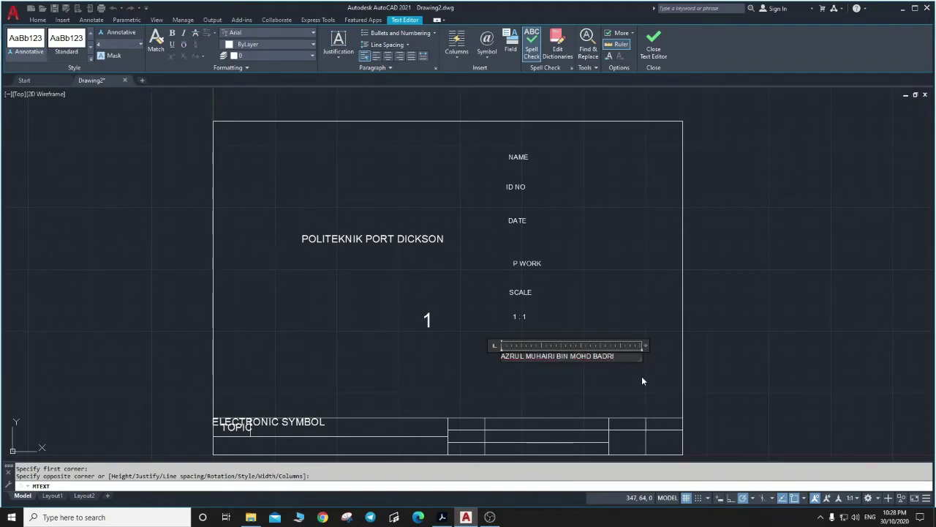
pyautogui.moveTo(642, 356); pyautogui.dragTo(622, 356)
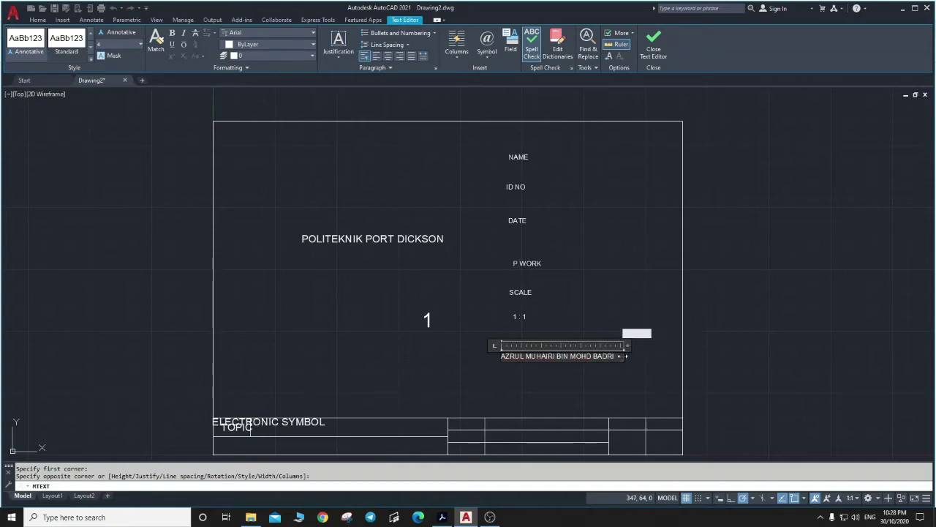
pyautogui.click(209, 125)
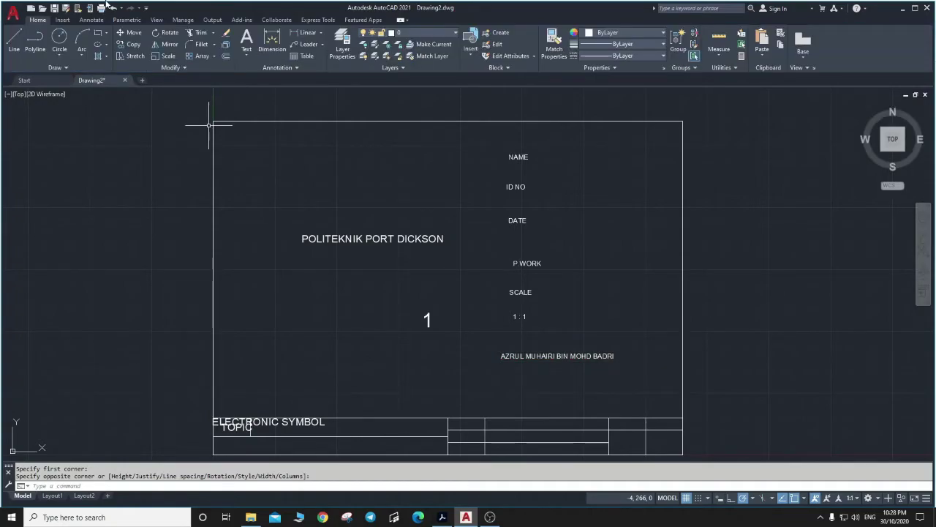
# Add the student ID number below the name.
pyautogui.click(246, 41)
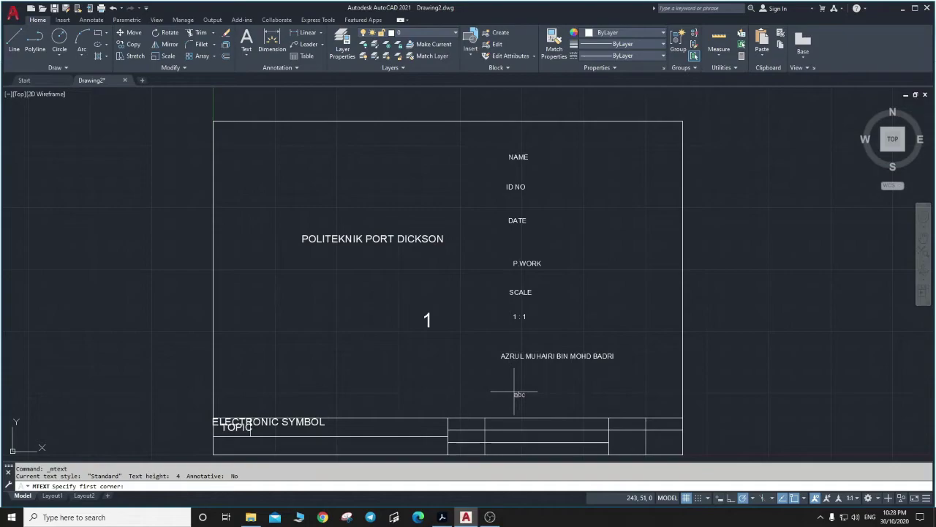
pyautogui.click(502, 372)
pyautogui.click(630, 396)
pyautogui.write('06DEG1')
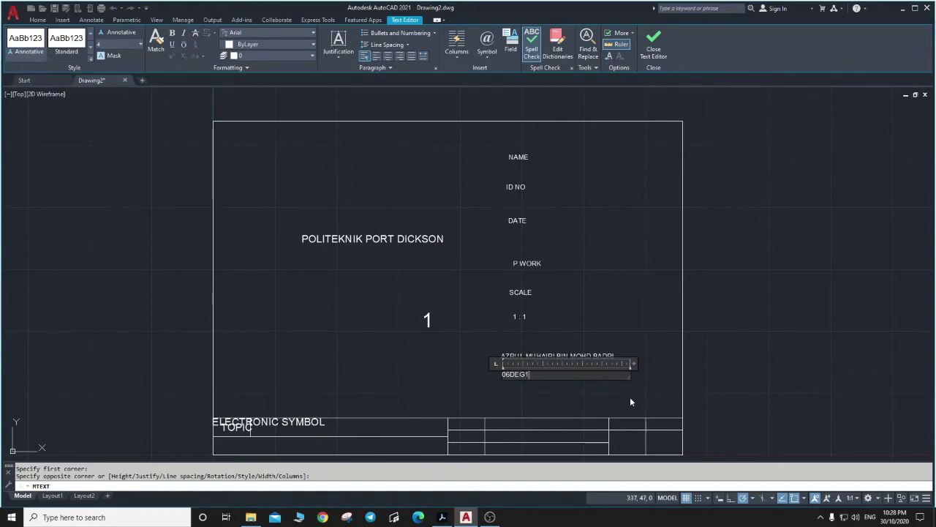
pyautogui.write('9FXXXX')
pyautogui.moveTo(631, 377); pyautogui.dragTo(563, 379)
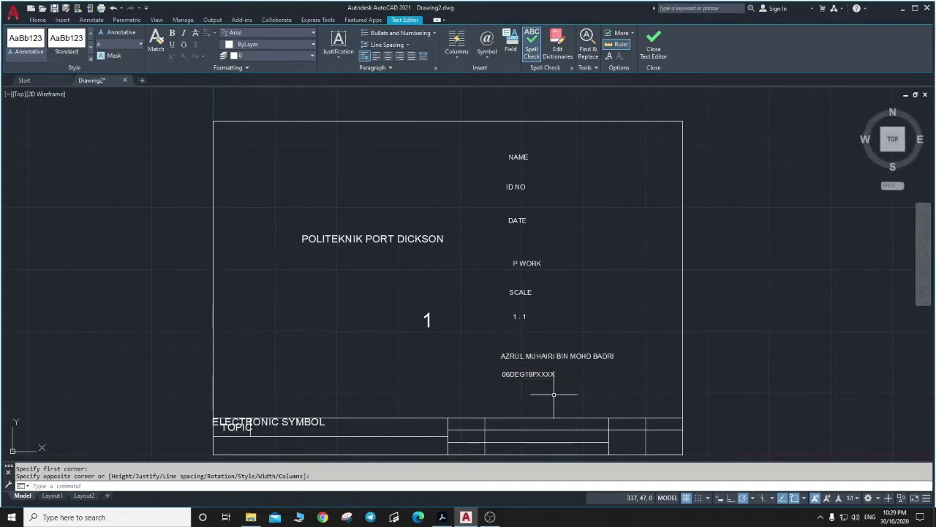
pyautogui.click(555, 396)
pyautogui.click(505, 391)
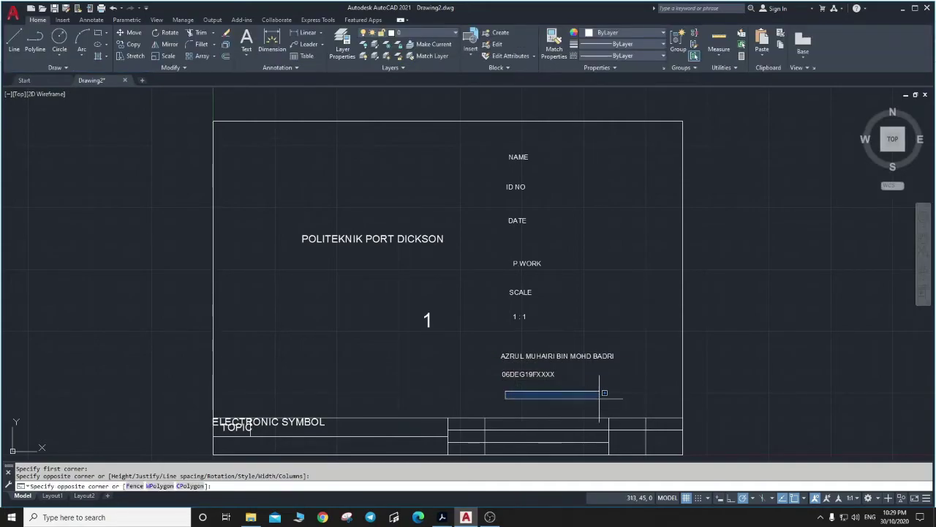
pyautogui.press('Escape')
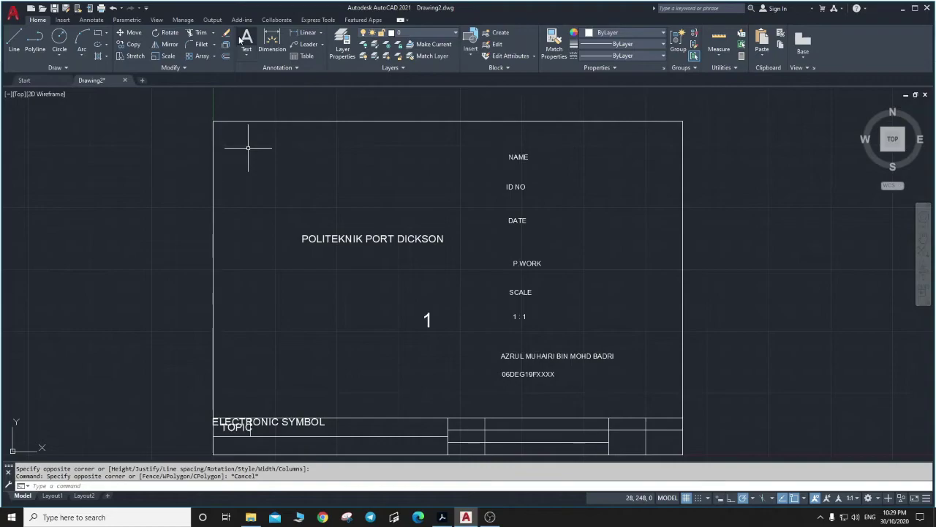
# Add the date 1 JAN 2020 below the ID number.
pyautogui.click(246, 41)
pyautogui.click(502, 389)
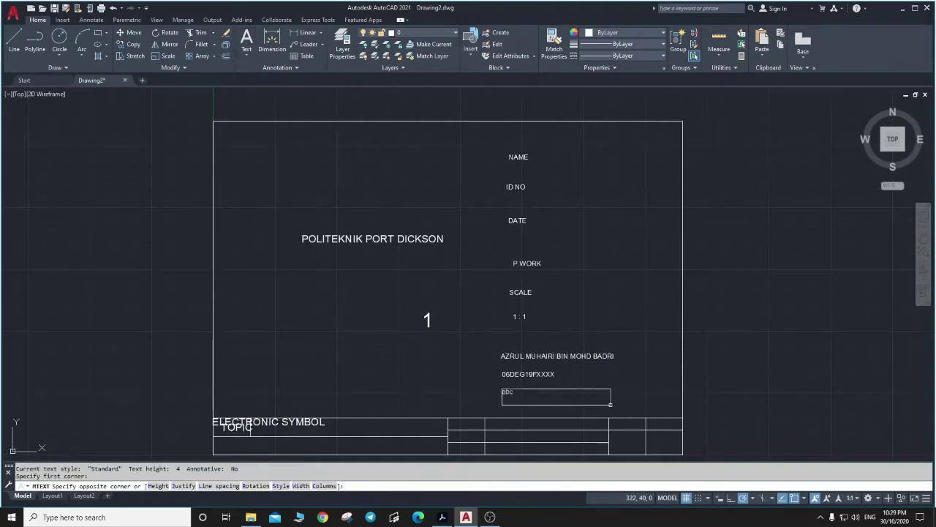
pyautogui.click(611, 408)
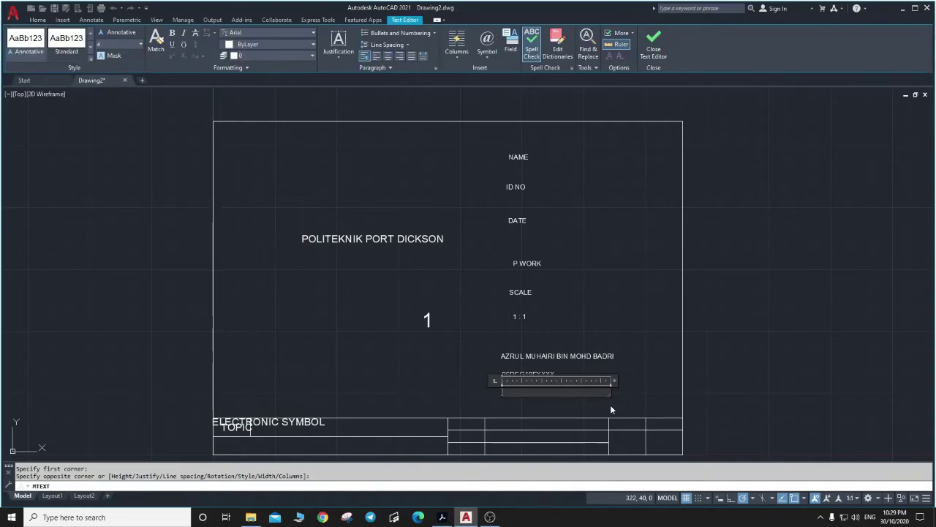
pyautogui.write('1 JAN 2020')
pyautogui.moveTo(614, 381); pyautogui.dragTo(553, 380)
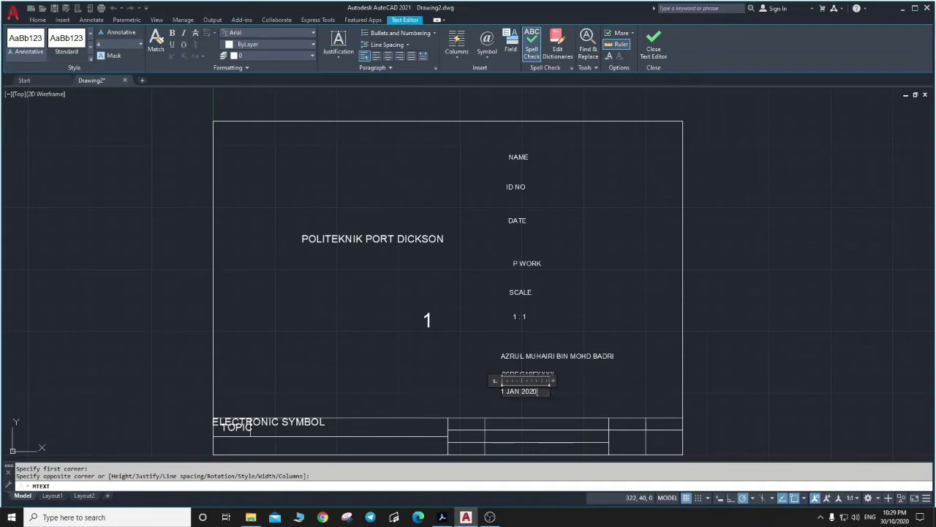
pyautogui.click(586, 403)
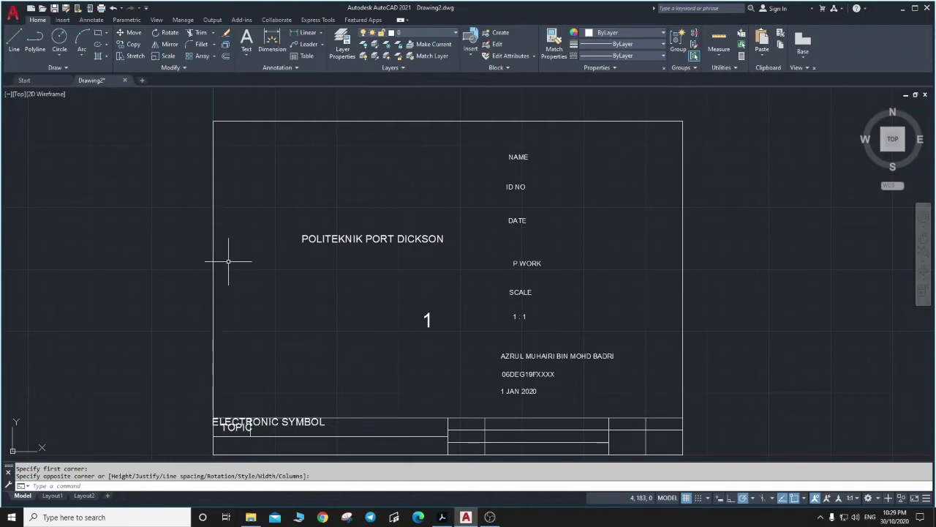
# Drag ELECTRONIC SYMBOL up beside the large 1, then begin moving TOPIC with MOVE.
pyautogui.click(263, 422)
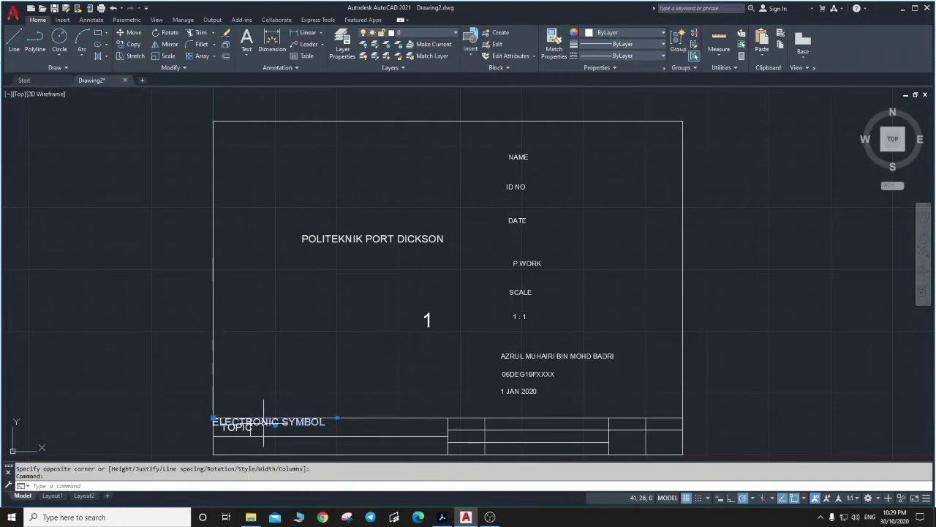
pyautogui.moveTo(289, 422); pyautogui.dragTo(344, 320)
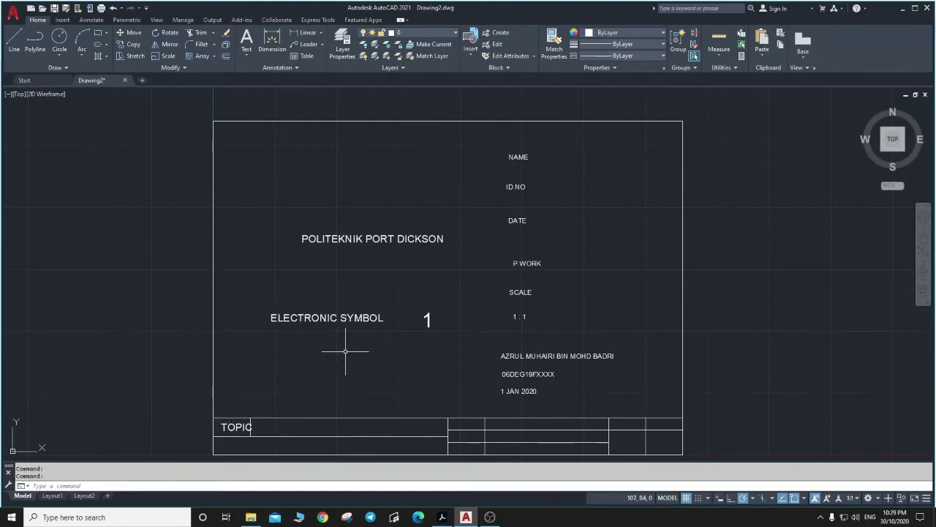
pyautogui.write('M')
pyautogui.press('Return')
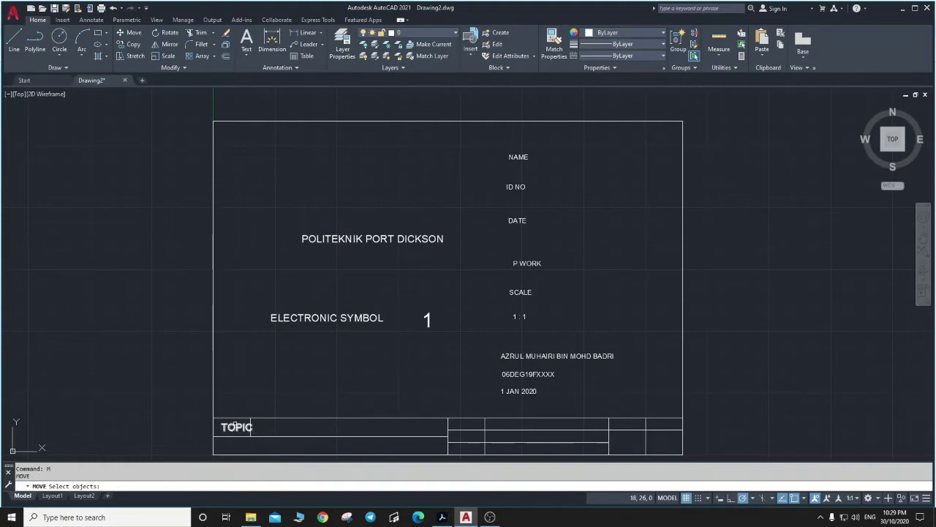
pyautogui.click(248, 426)
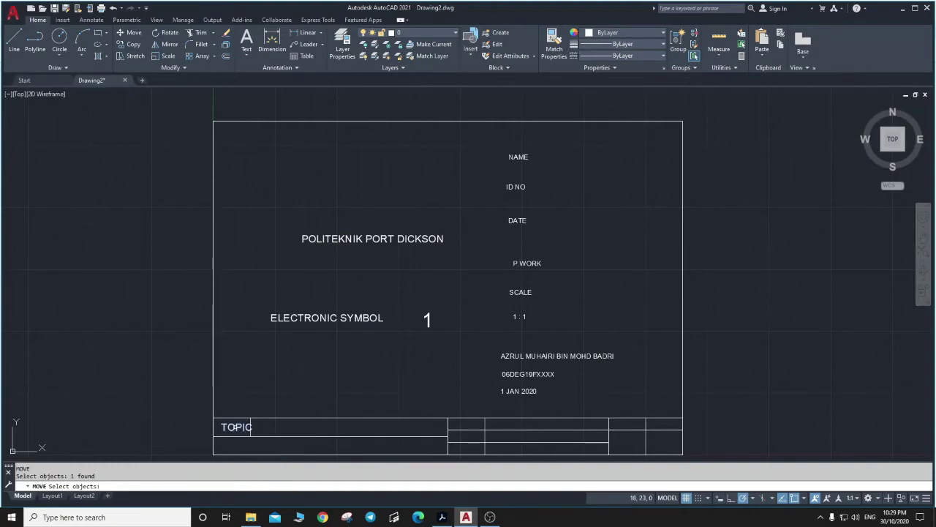
pyautogui.press('Return')
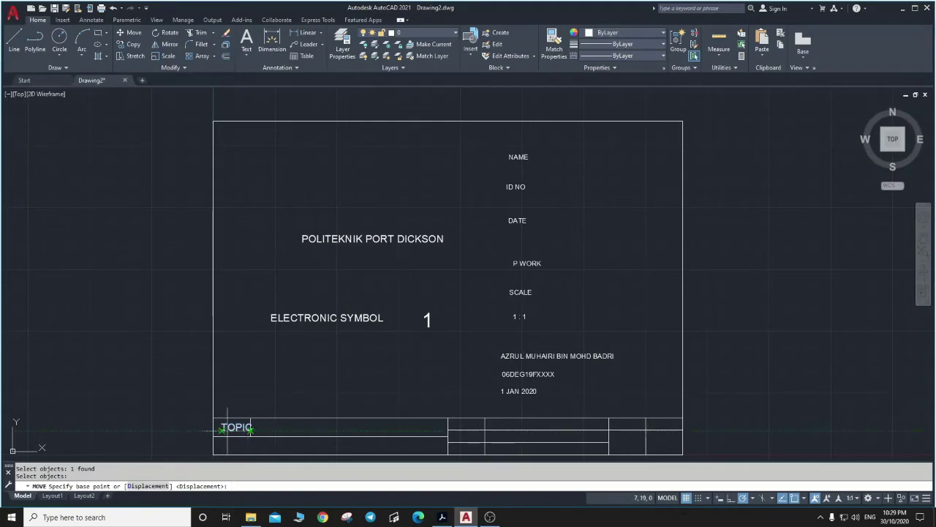
pyautogui.click(221, 430)
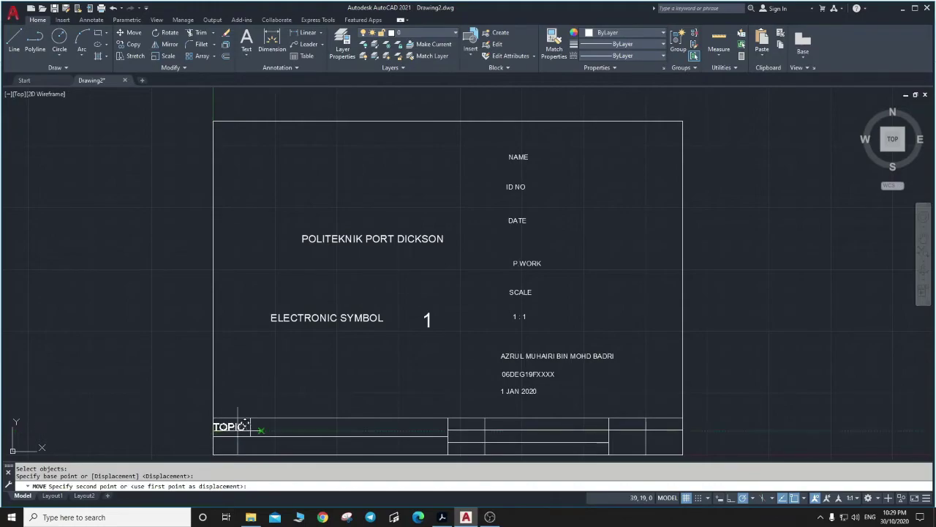
pyautogui.rightClick(689, 500)
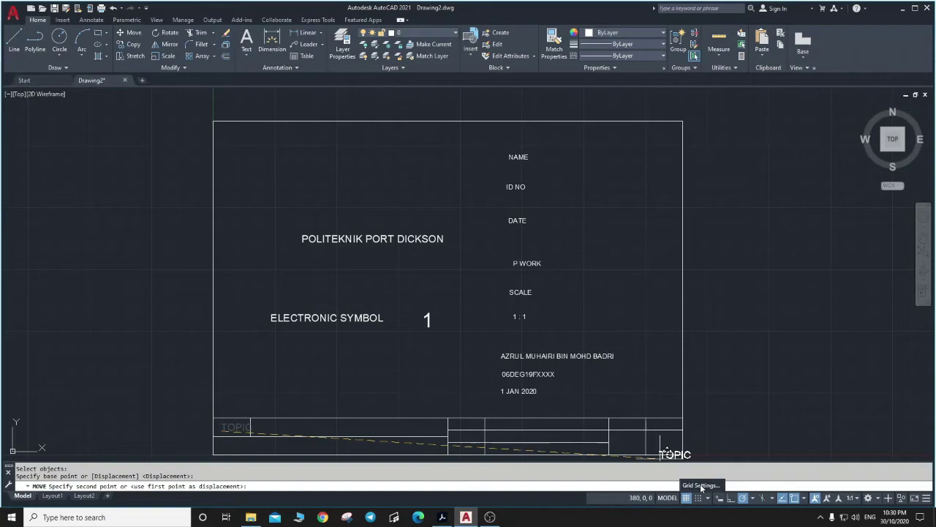
# In Drafting Settings' Object Snap tab, clear Endpoint, Extension, Center and Intersection, then apply.
pyautogui.click(700, 485)
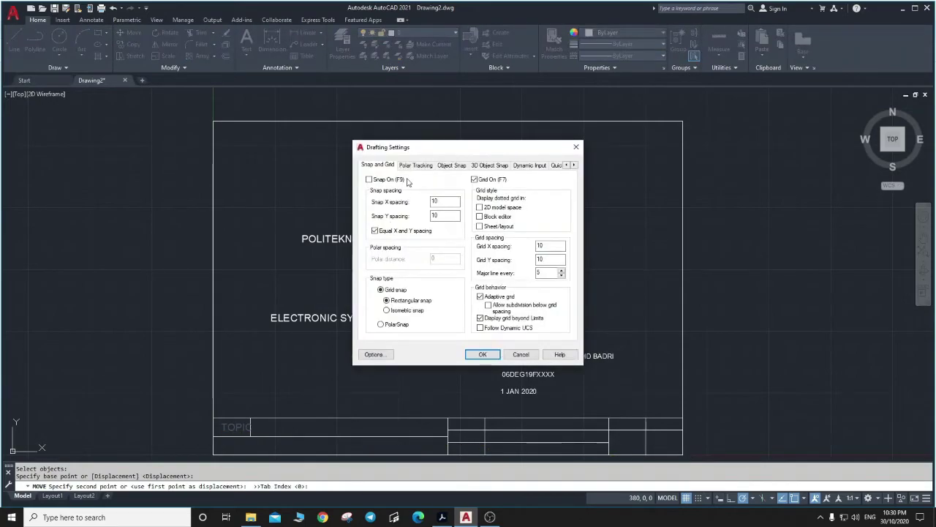
pyautogui.click(416, 165)
pyautogui.click(448, 167)
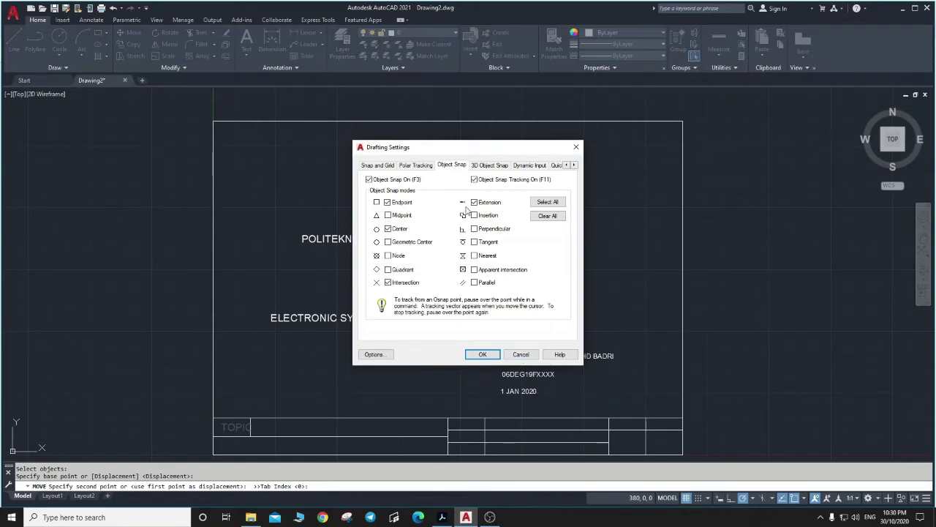
pyautogui.click(474, 202)
pyautogui.click(388, 201)
pyautogui.click(388, 229)
pyautogui.click(387, 282)
pyautogui.click(489, 355)
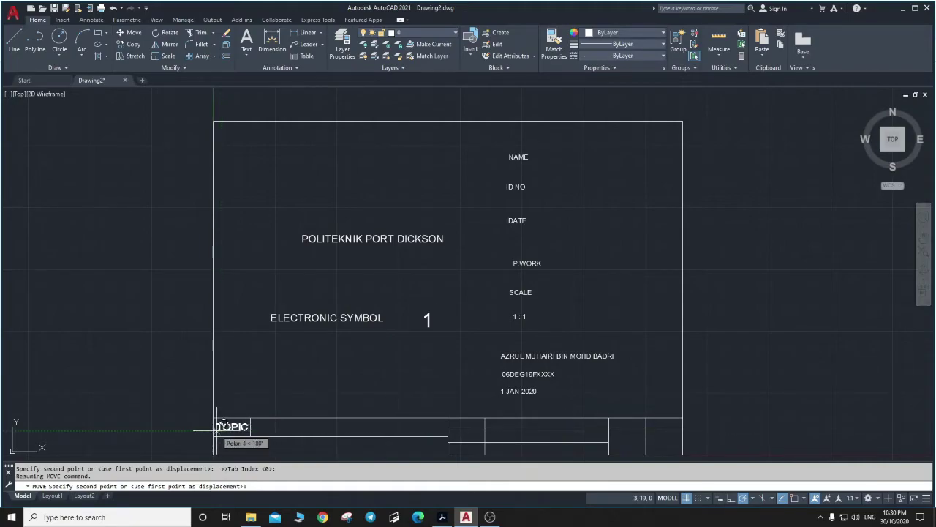
# Drop the TOPIC label at the left corner of the title strip's top row.
pyautogui.scroll(6, 220, 426)
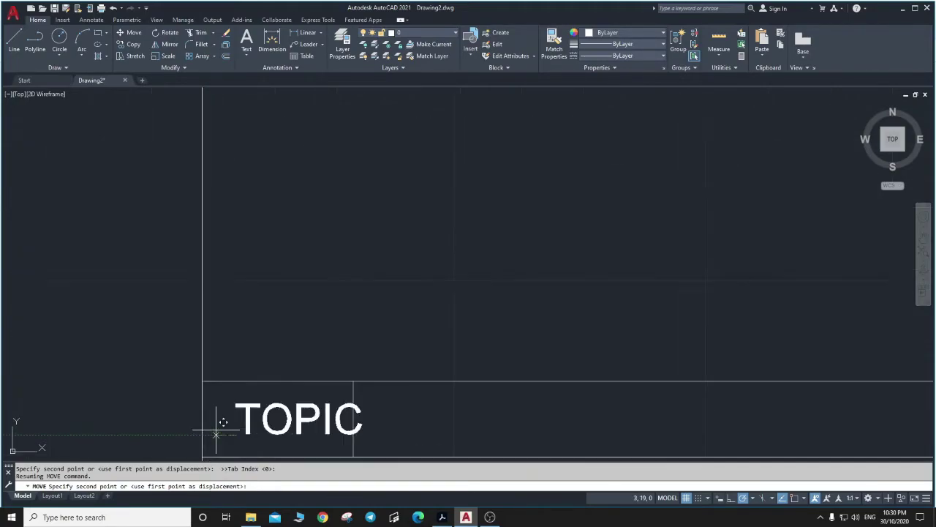
pyautogui.scroll(-3, 227, 423)
pyautogui.scroll(-2, 229, 421)
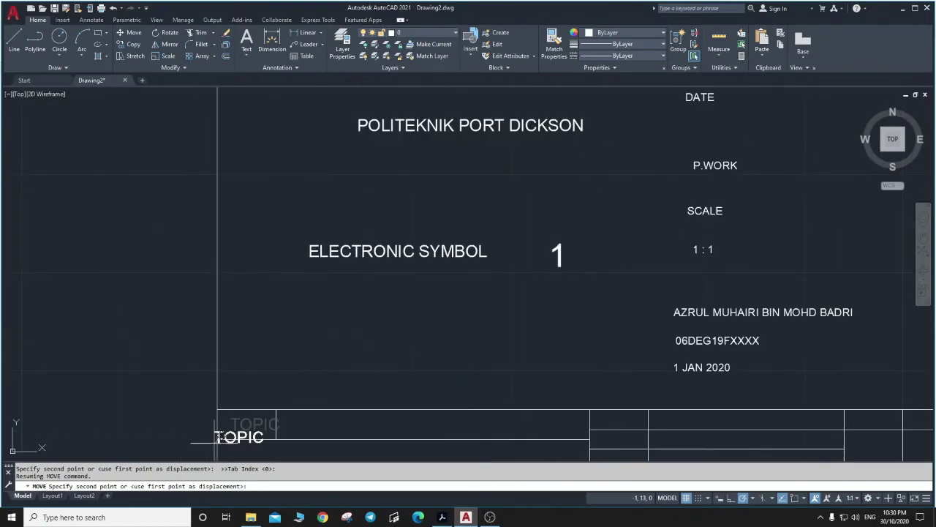
pyautogui.scroll(6, 214, 445)
pyautogui.scroll(-5, 218, 442)
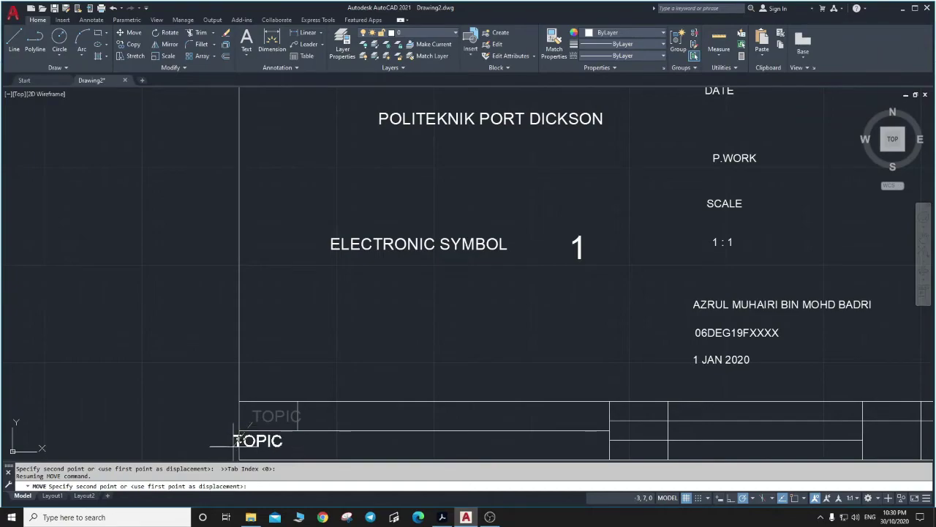
pyautogui.scroll(5, 232, 437)
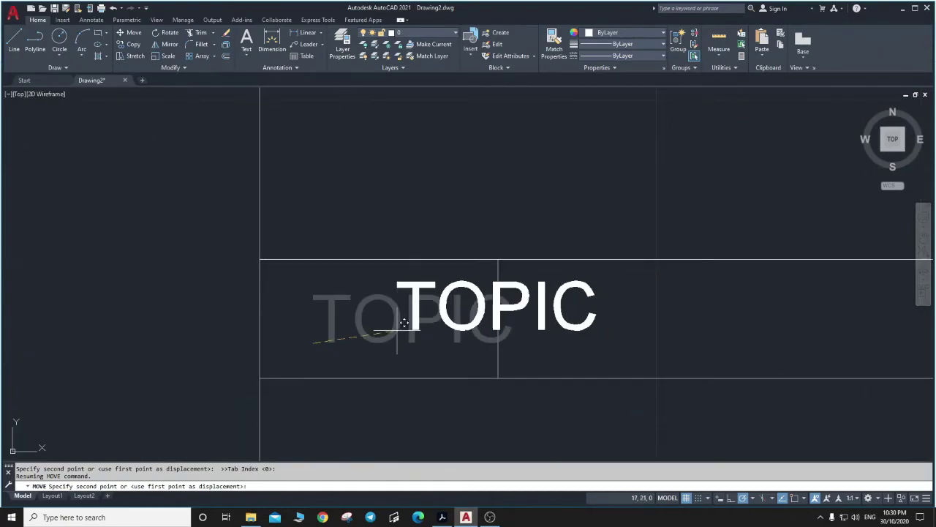
pyautogui.scroll(-6, 373, 388)
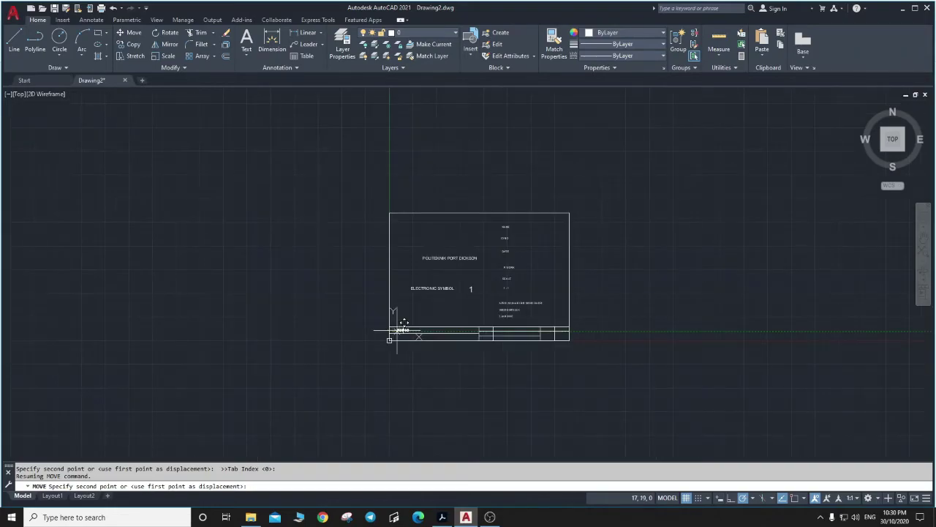
pyautogui.scroll(5, 372, 376)
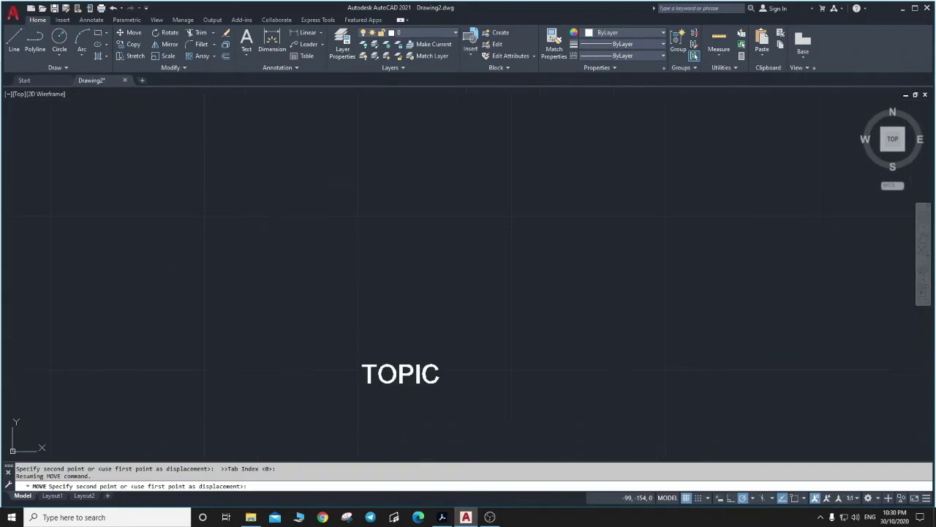
pyautogui.scroll(-5, 425, 360)
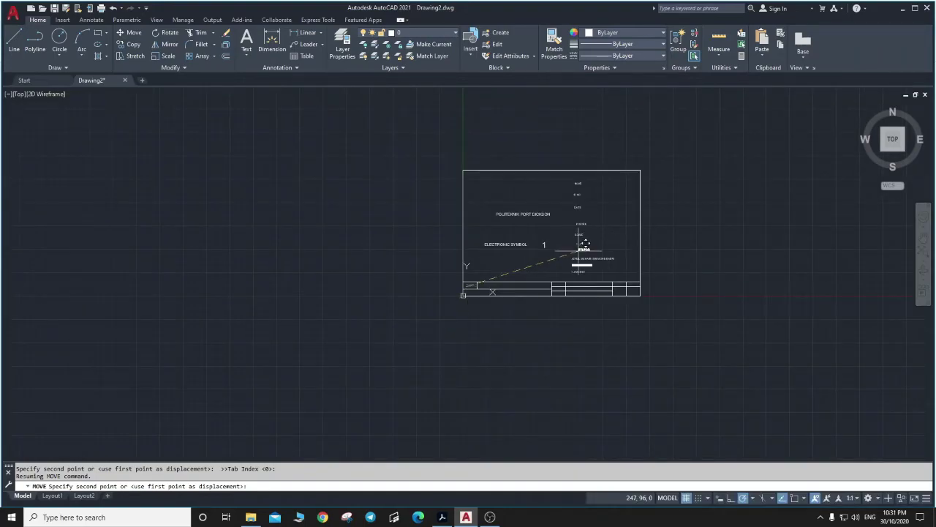
pyautogui.scroll(5, 617, 239)
pyautogui.scroll(4, 262, 316)
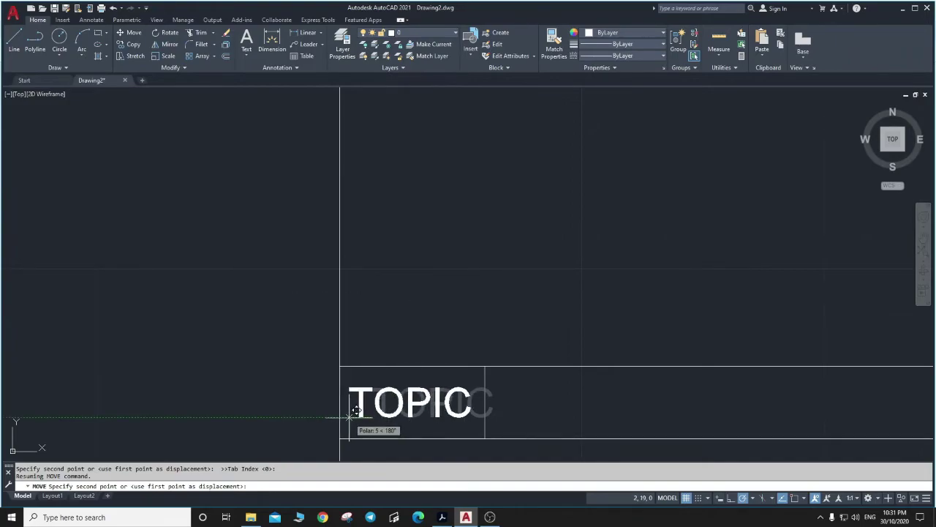
pyautogui.click(352, 414)
# Zoom All (Z, A) to show the whole drawing.
pyautogui.scroll(-2, 605, 333)
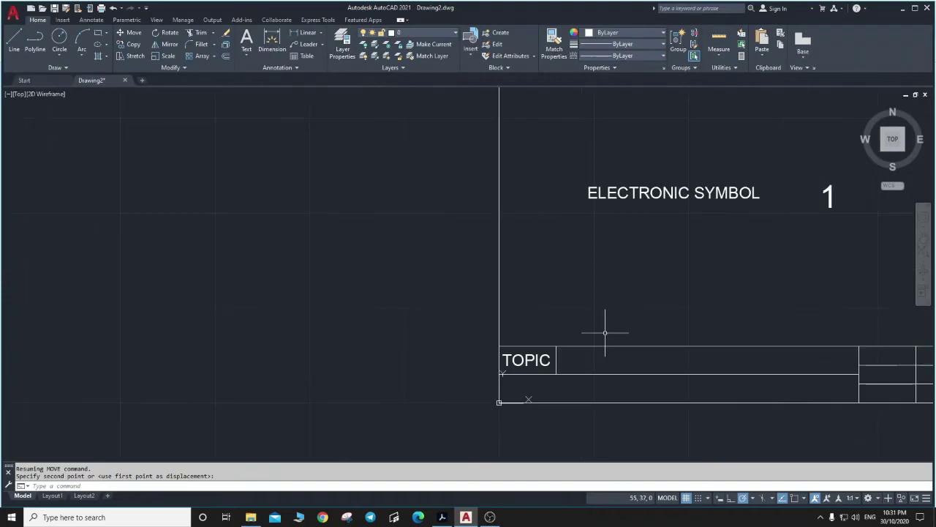
pyautogui.scroll(-2, 680, 306)
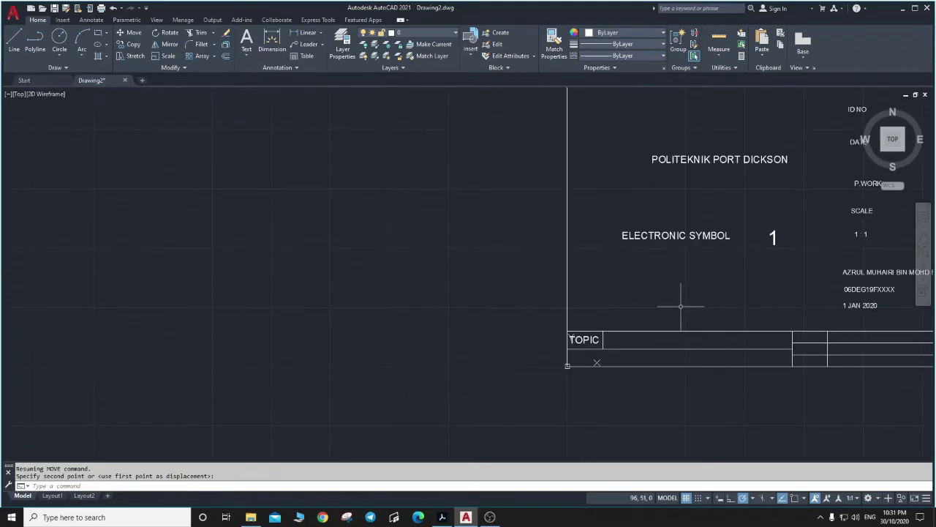
pyautogui.scroll(-2, 680, 306)
pyautogui.scroll(-2, 636, 322)
pyautogui.scroll(4, 492, 322)
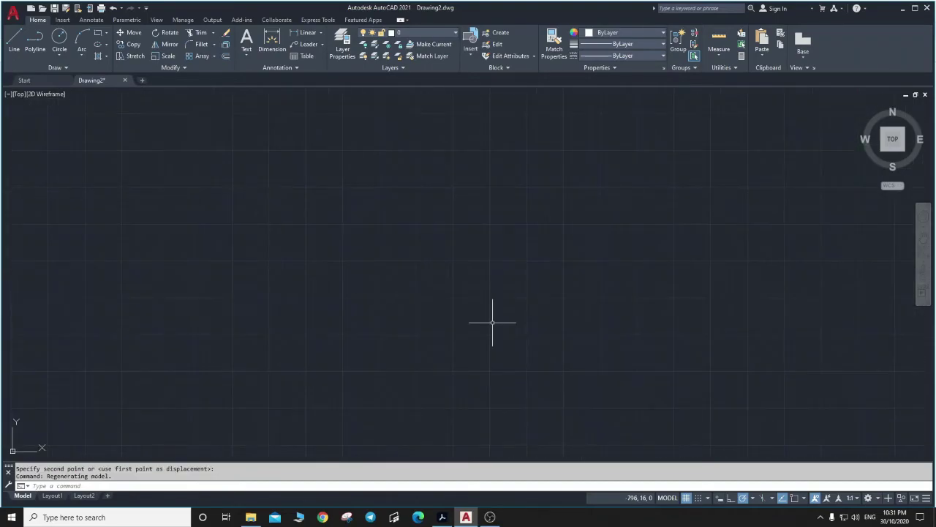
pyautogui.scroll(2, 439, 311)
pyautogui.scroll(2, 404, 306)
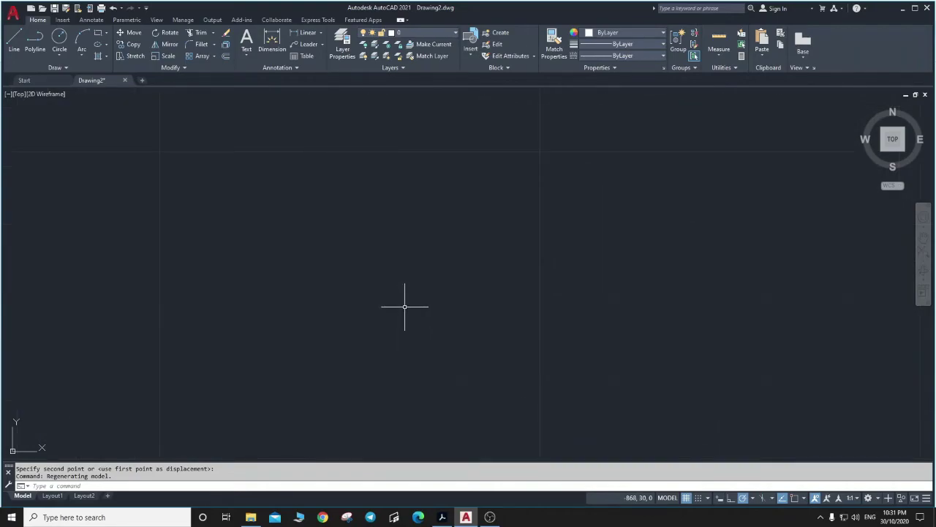
pyautogui.write('z')
pyautogui.press('Return')
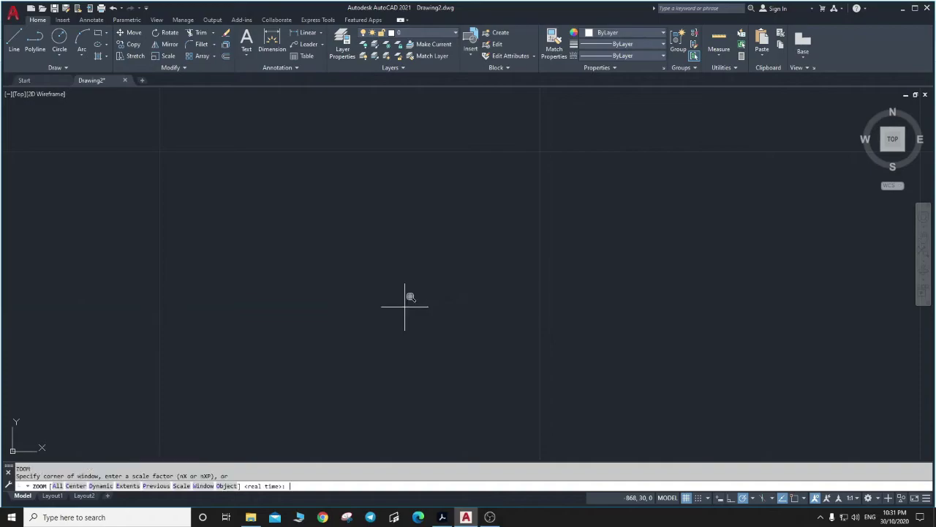
pyautogui.write('A')
pyautogui.press('Return')
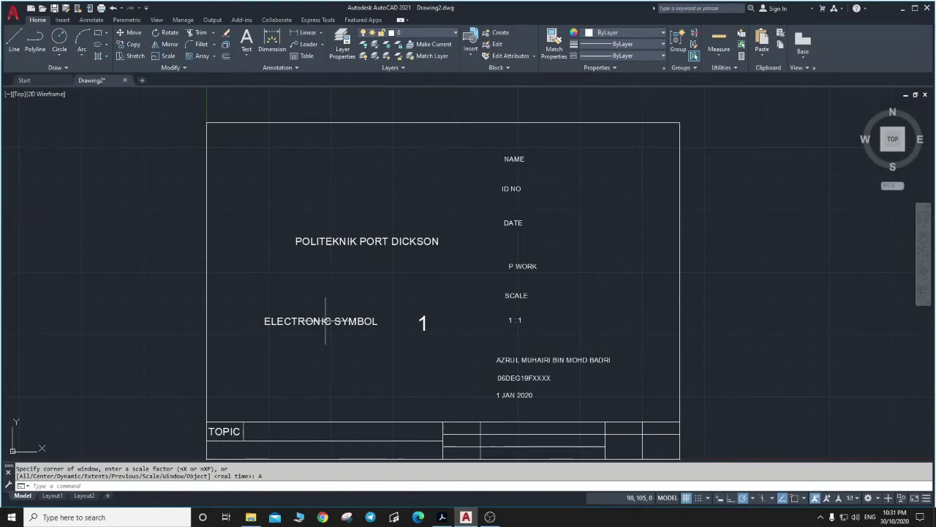
# Drag ELECTRONIC SYMBOL into the top row beside TOPIC, then deselect and zoom out.
pyautogui.click(322, 320)
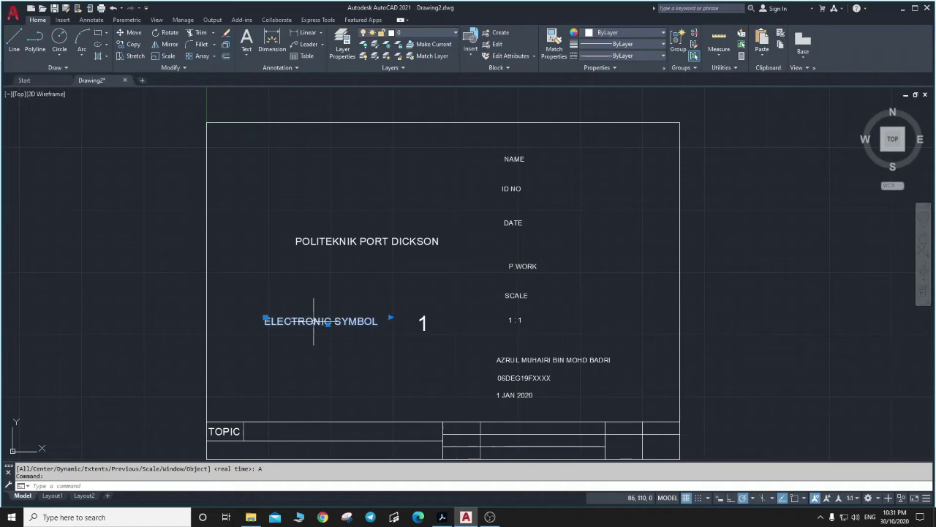
pyautogui.moveTo(314, 326); pyautogui.dragTo(327, 435)
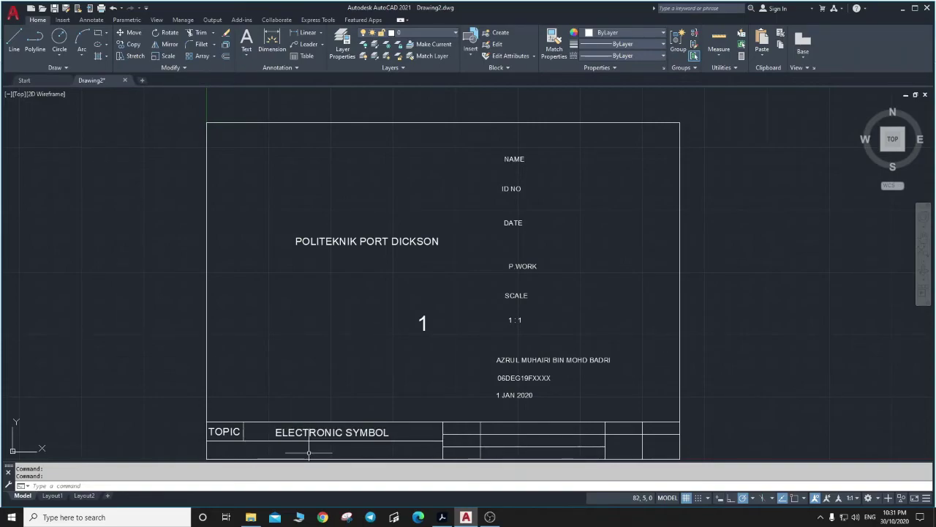
pyautogui.scroll(4, 309, 452)
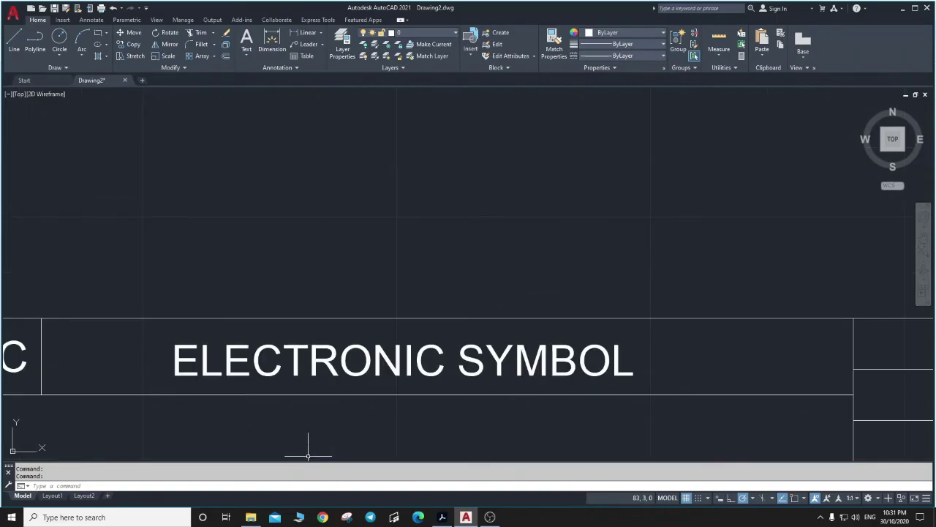
pyautogui.click(339, 360)
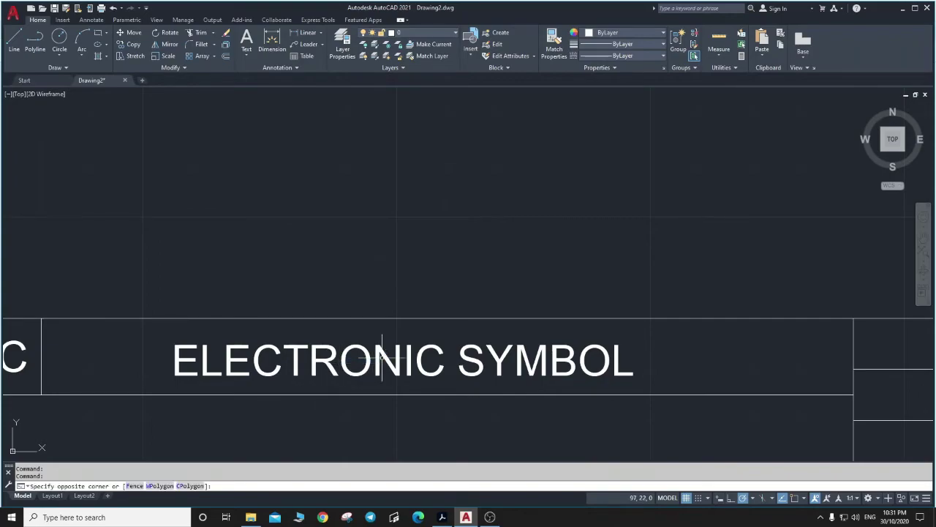
pyautogui.press('Escape')
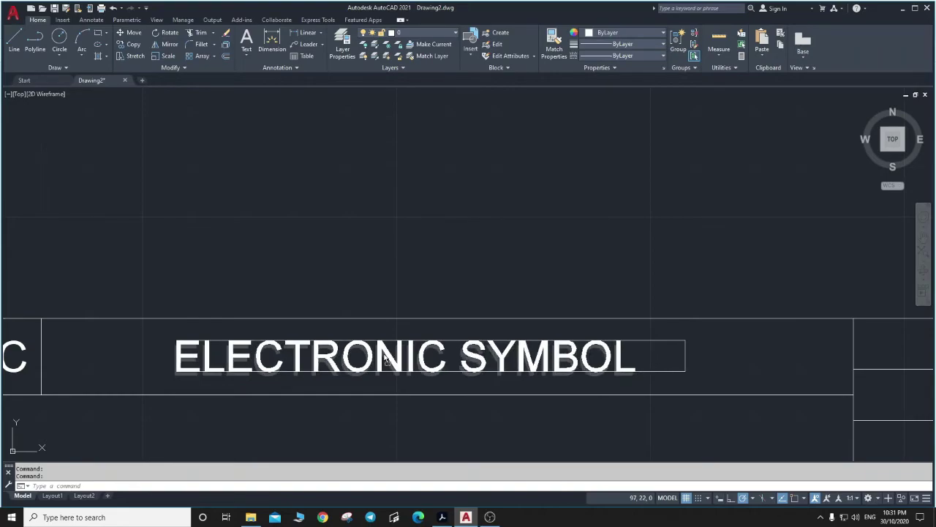
pyautogui.click(455, 262)
pyautogui.scroll(-8, 455, 261)
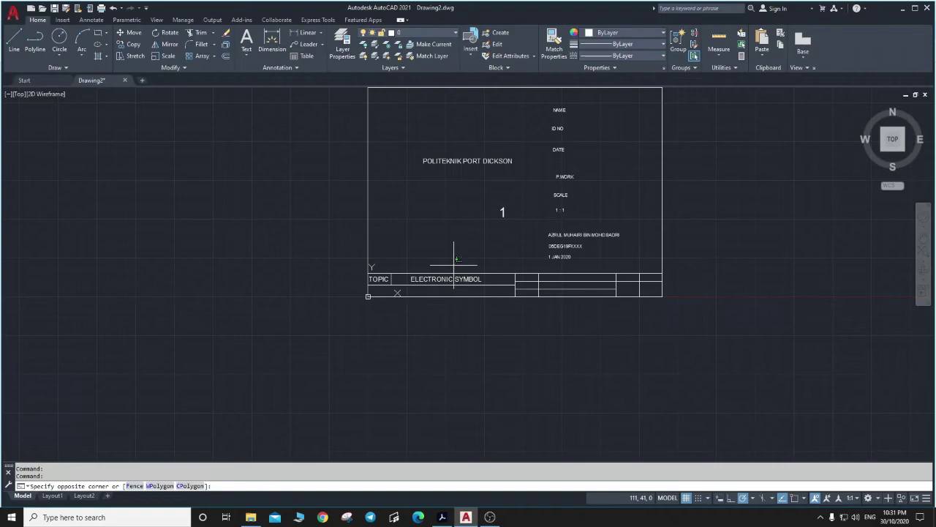
# Move POLITEKNIK PORT DICKSON lower and narrow its text box to fit the words.
pyautogui.press('Escape')
pyautogui.click(470, 161)
pyautogui.moveTo(470, 161); pyautogui.dragTo(456, 188)
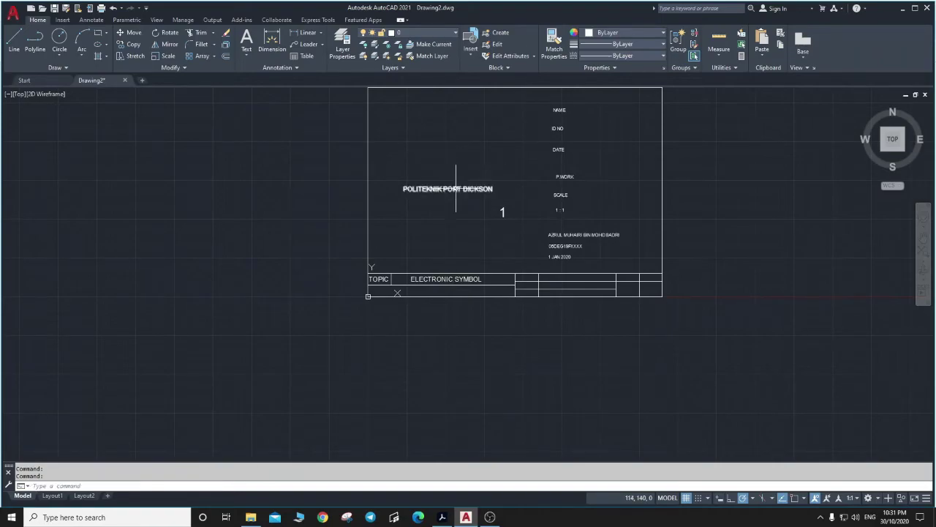
pyautogui.click(456, 188)
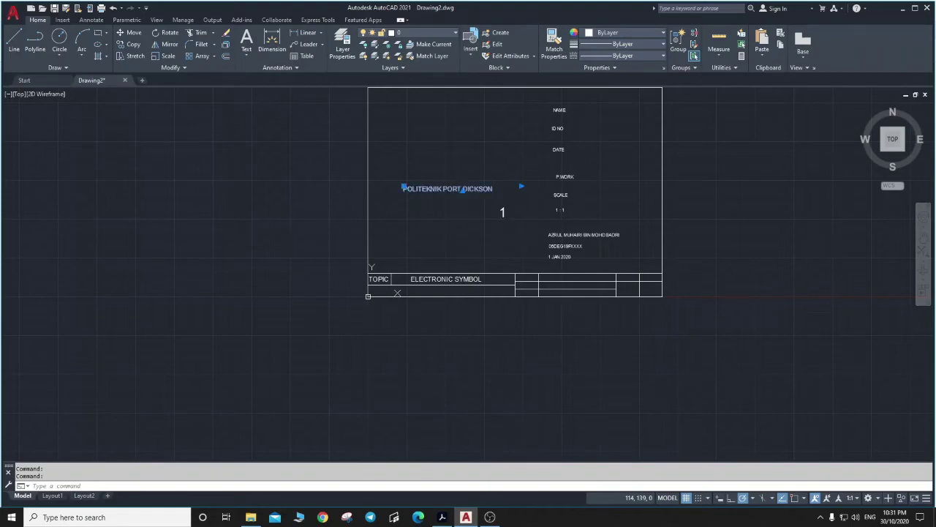
pyautogui.doubleClick(457, 189)
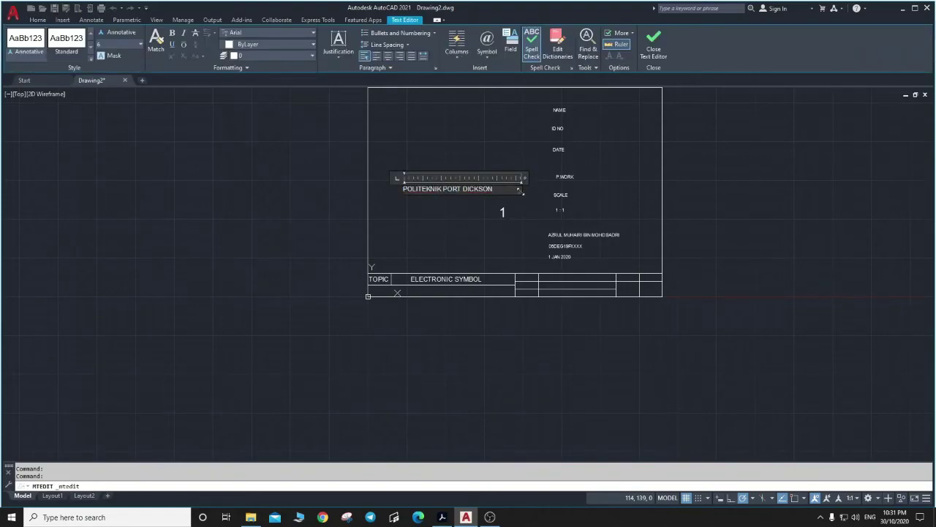
pyautogui.moveTo(520, 191); pyautogui.dragTo(502, 189)
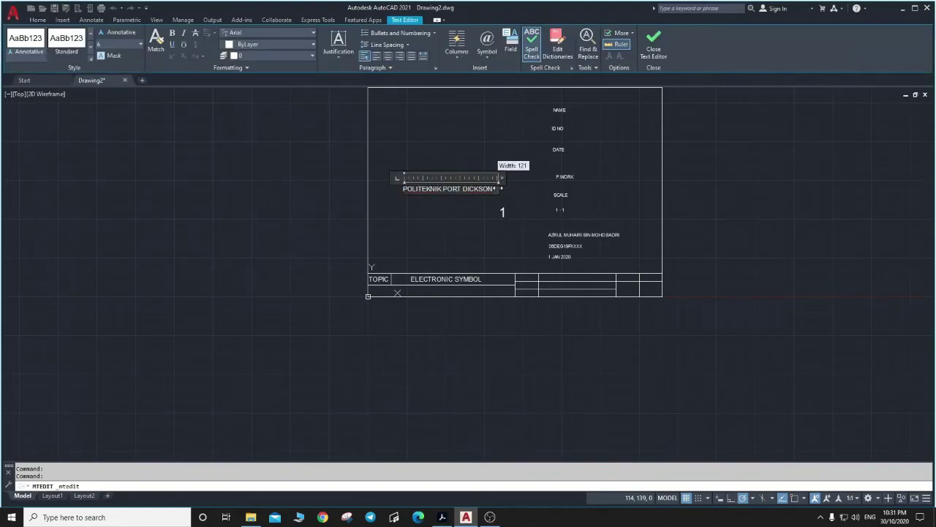
pyautogui.click(473, 212)
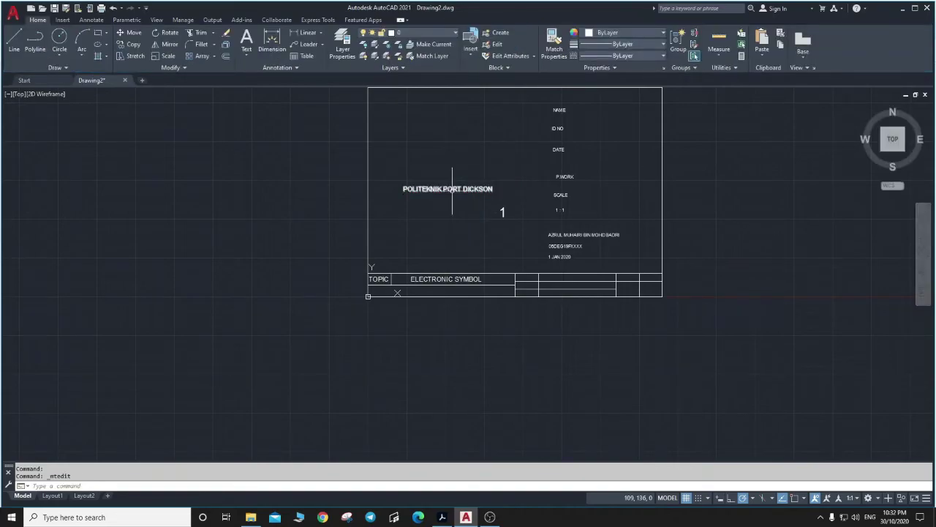
# Drag POLITEKNIK PORT DICKSON into the title-strip row beneath ELECTRONIC SYMBOL.
pyautogui.click(452, 189)
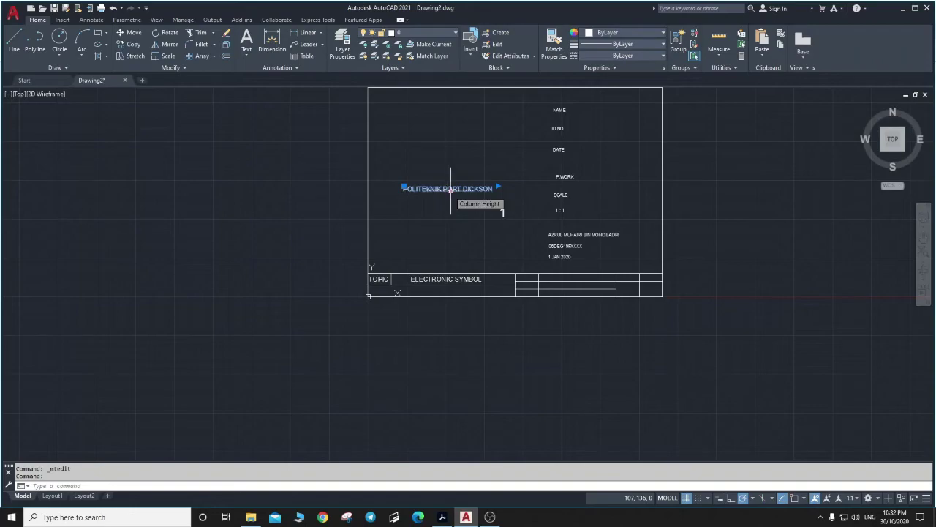
pyautogui.click(451, 189)
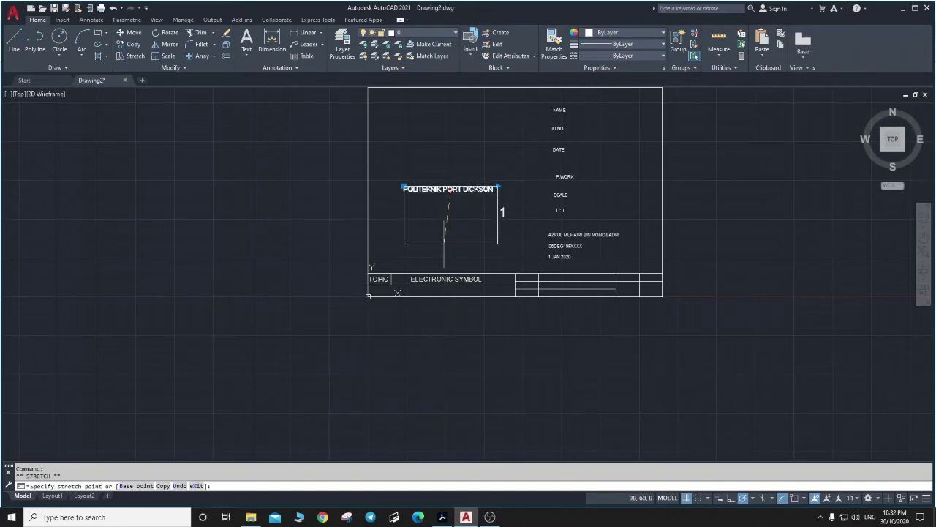
pyautogui.press('Escape')
pyautogui.click(462, 189)
pyautogui.press('Escape')
pyautogui.click(461, 189)
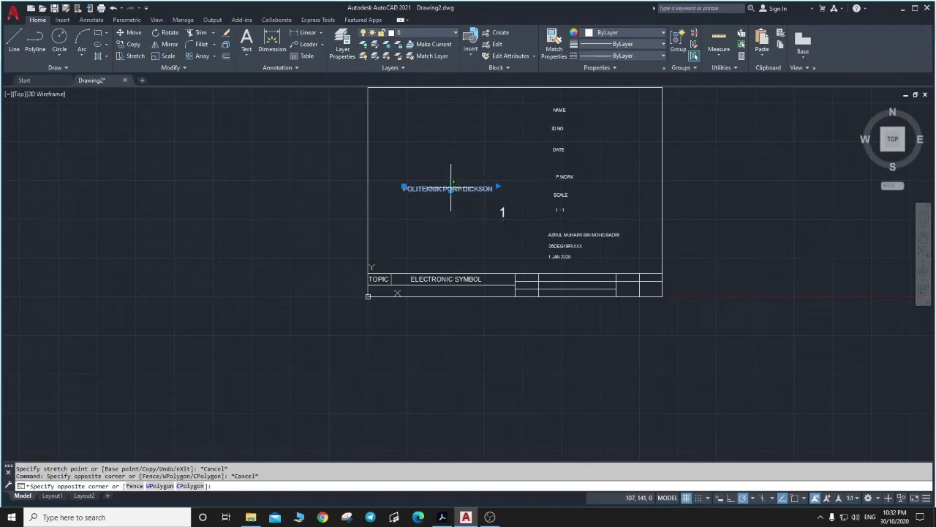
pyautogui.press('Escape')
pyautogui.press('Escape')
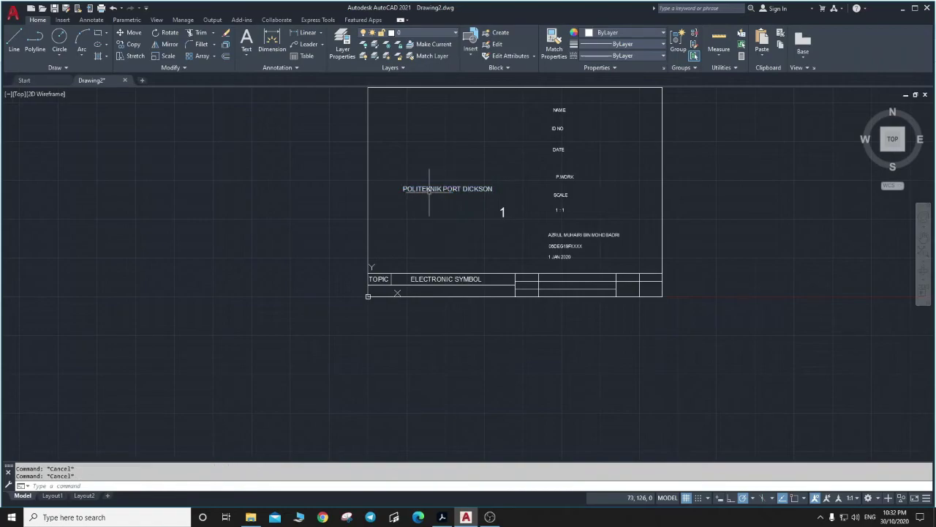
pyautogui.click(434, 188)
pyautogui.moveTo(434, 192); pyautogui.dragTo(424, 292)
pyautogui.click(436, 320)
pyautogui.click(371, 333)
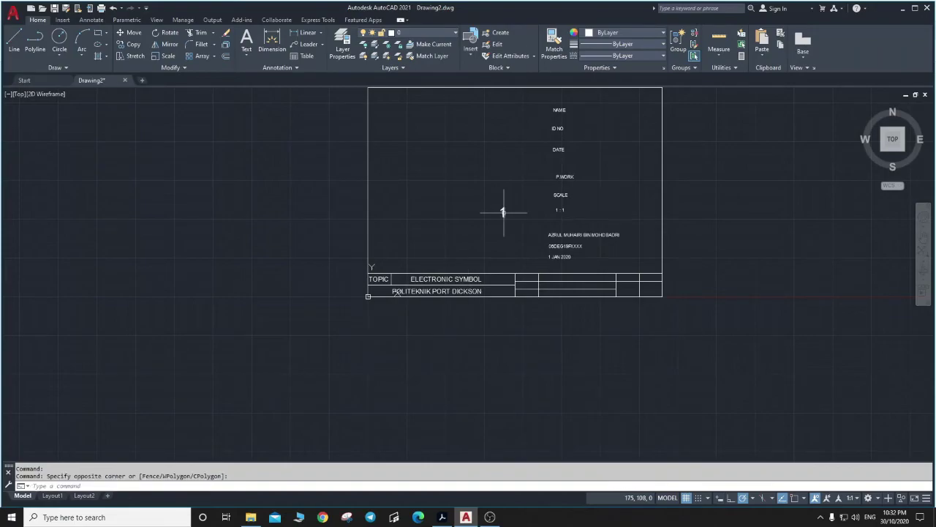
# Select the page number 1 text.
pyautogui.click(504, 213)
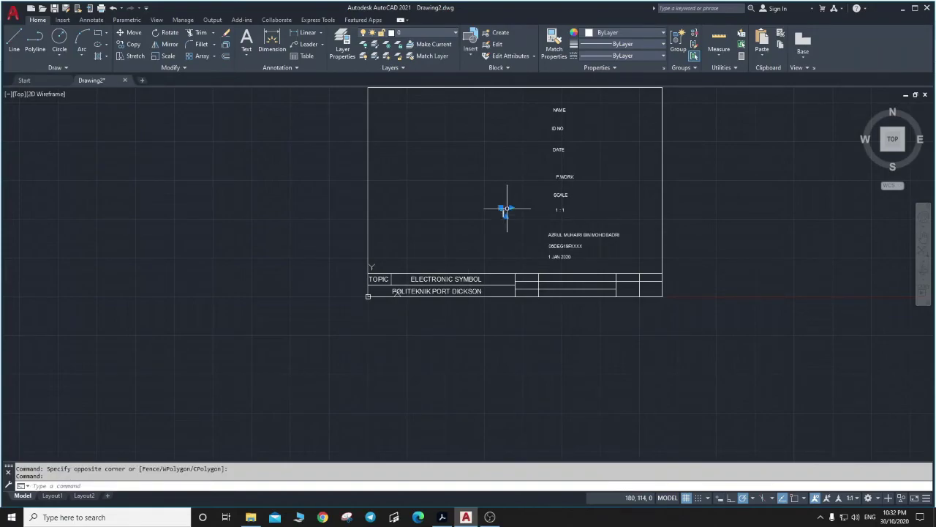
pyautogui.moveTo(507, 208); pyautogui.dragTo(510, 215)
pyautogui.press('Escape')
pyautogui.click(504, 212)
pyautogui.click(502, 211)
# Move the page number 1 into the title block's bottom-right cell.
pyautogui.click(502, 209)
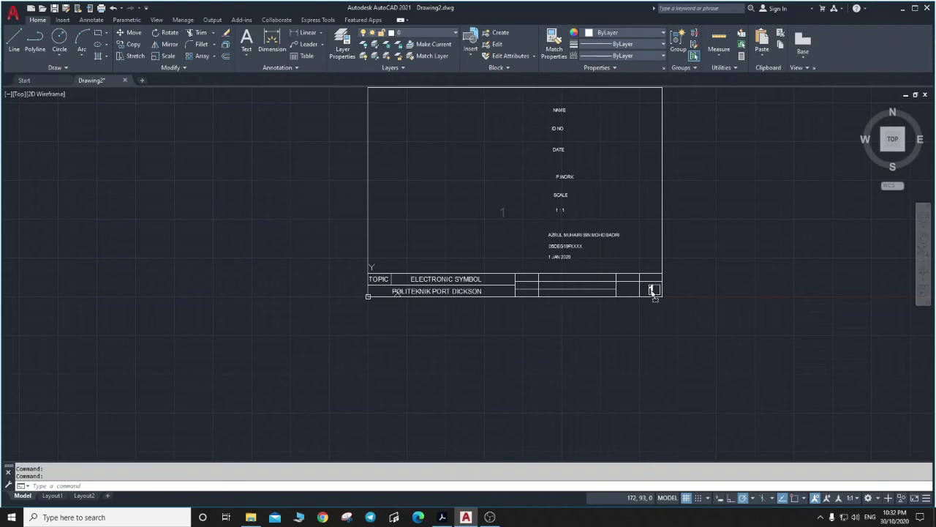
pyautogui.click(654, 290)
pyautogui.click(701, 284)
pyautogui.press('Escape')
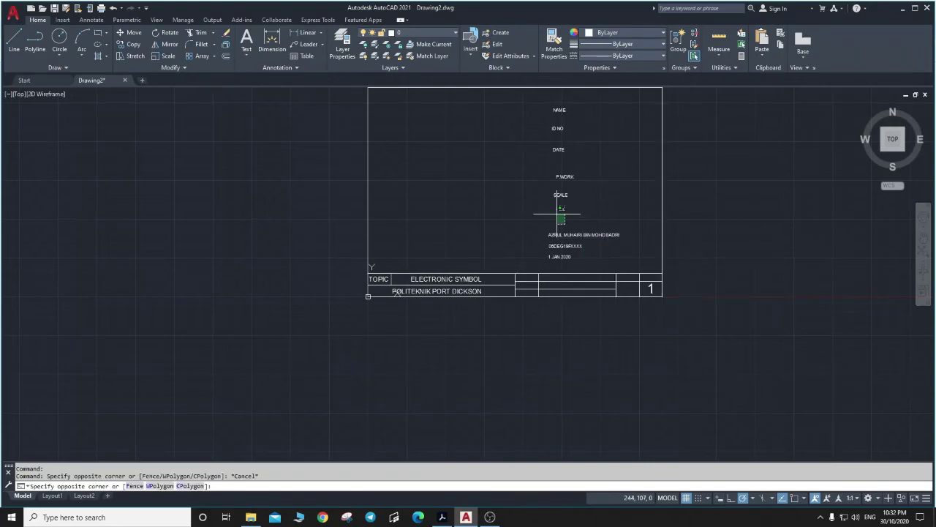
# Move the 1 : 1 scale into the cell above the page number, then open 1 for editing.
pyautogui.click(562, 210)
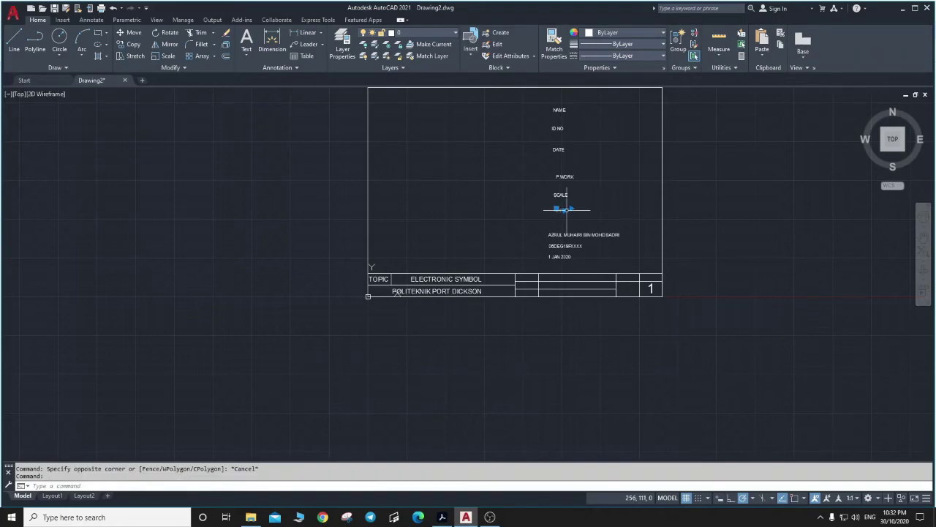
pyautogui.click(564, 210)
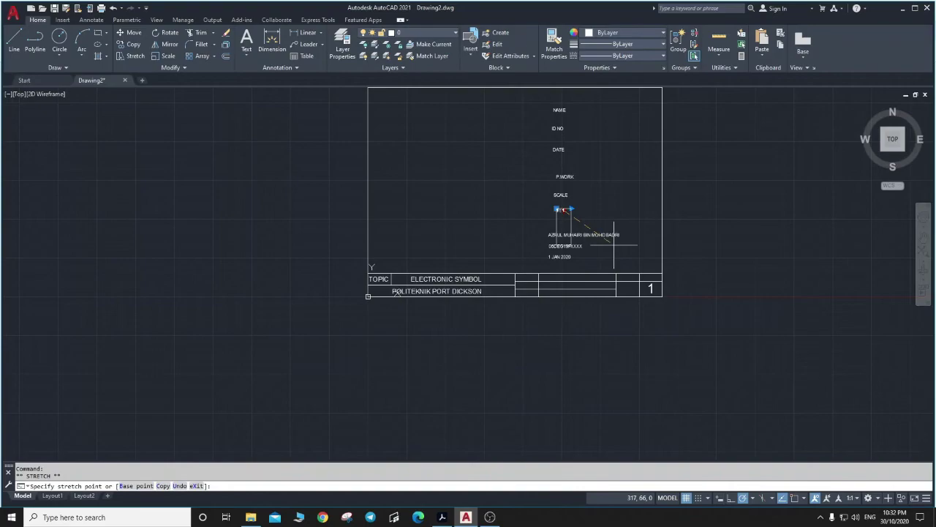
pyautogui.press('Escape')
pyautogui.scroll(4, 614, 245)
pyautogui.click(549, 173)
pyautogui.press('Escape')
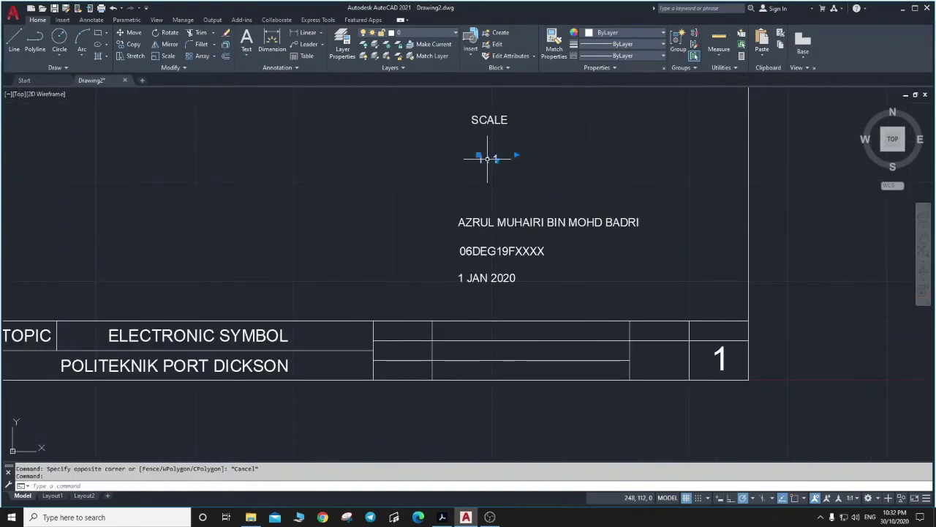
pyautogui.moveTo(487, 158); pyautogui.dragTo(717, 333)
pyautogui.click(714, 284)
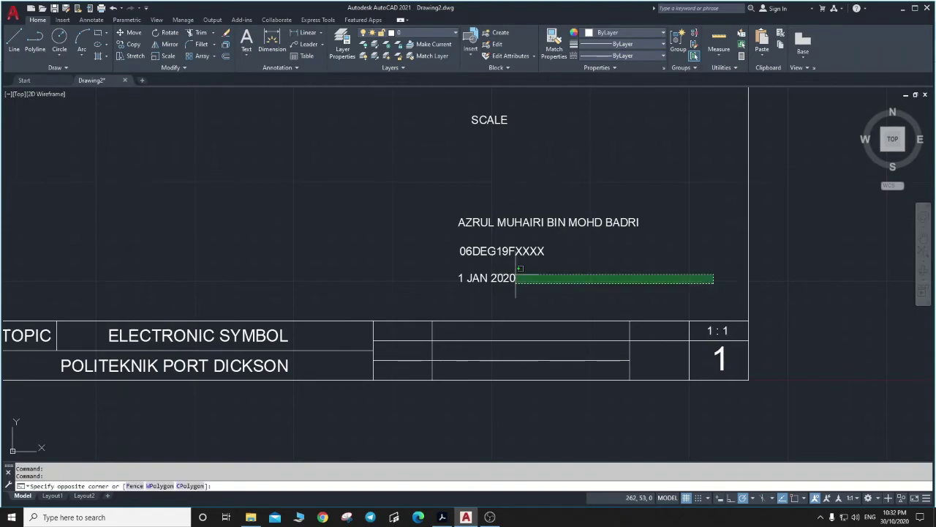
pyautogui.press('Escape')
pyautogui.click(720, 357)
pyautogui.doubleClick(721, 357)
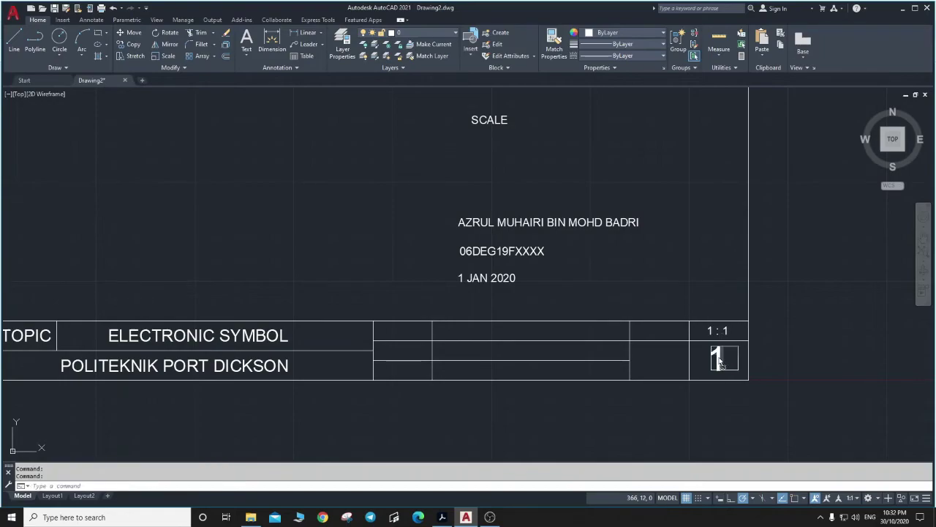
# Retype the page number as 1 and finish editing.
pyautogui.write('1')
pyautogui.click(685, 280)
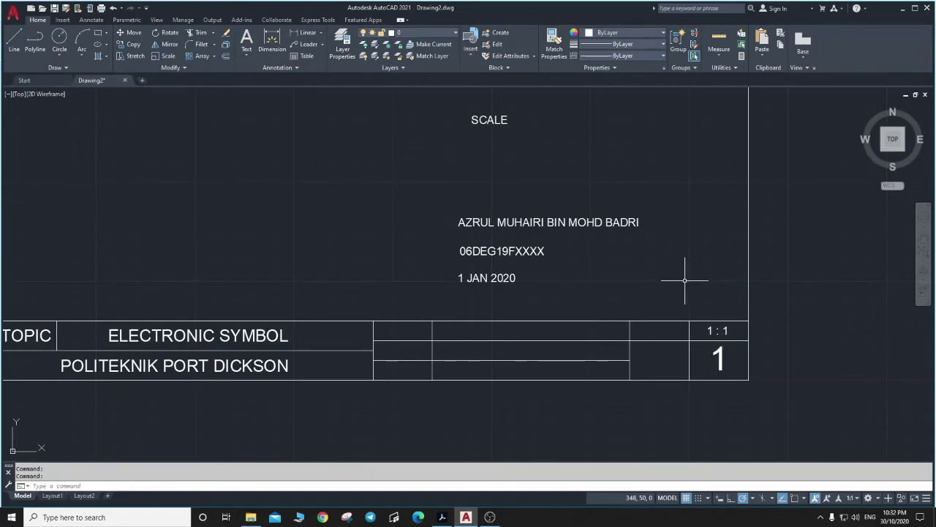
pyautogui.click(684, 281)
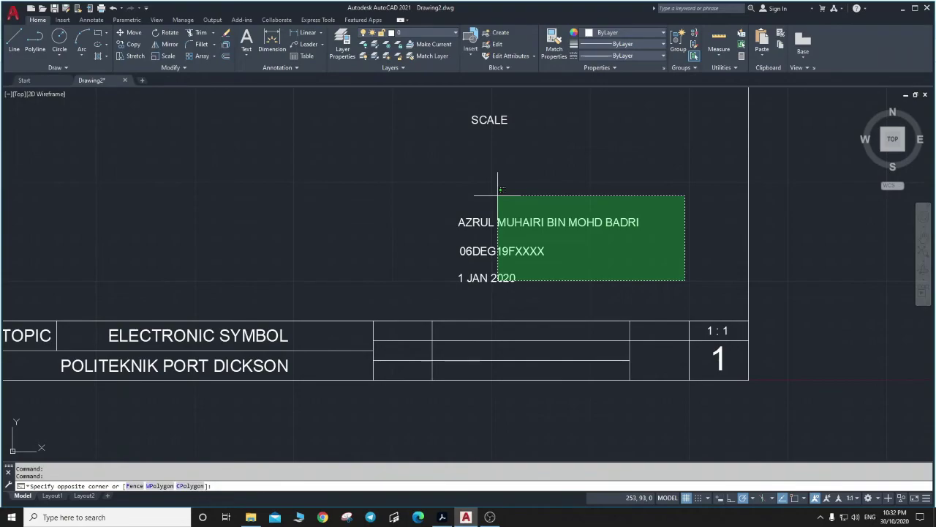
# Window-select SCALE and drop it in the cell just left of the 1 : 1 value.
pyautogui.press('Escape')
pyautogui.moveTo(462, 107)
pyautogui.mouseDown()
pyautogui.moveTo(539, 146)
pyautogui.moveTo(470, 119)
pyautogui.moveTo(658, 334)
pyautogui.mouseUp()
pyautogui.click(489, 120)
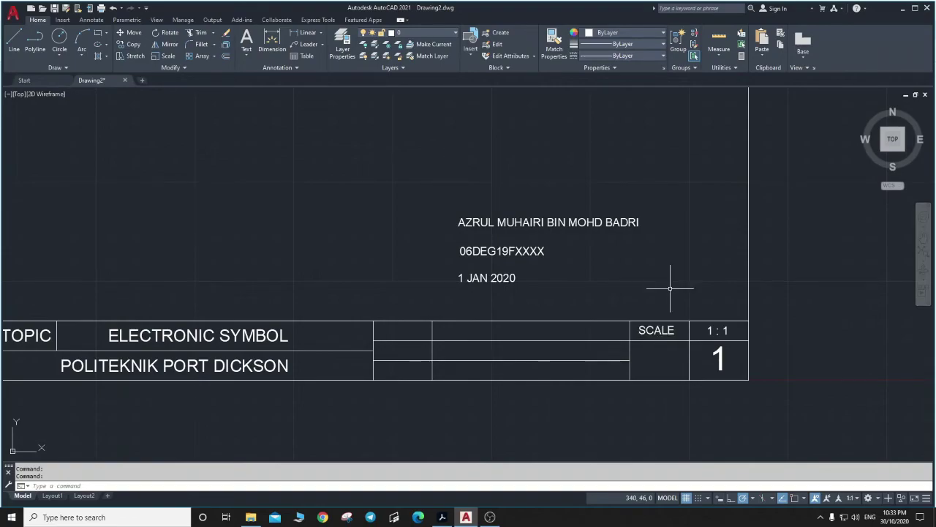
pyautogui.click(670, 288)
# Move the student's name into the title-block cell beside SCALE.
pyautogui.press('Escape')
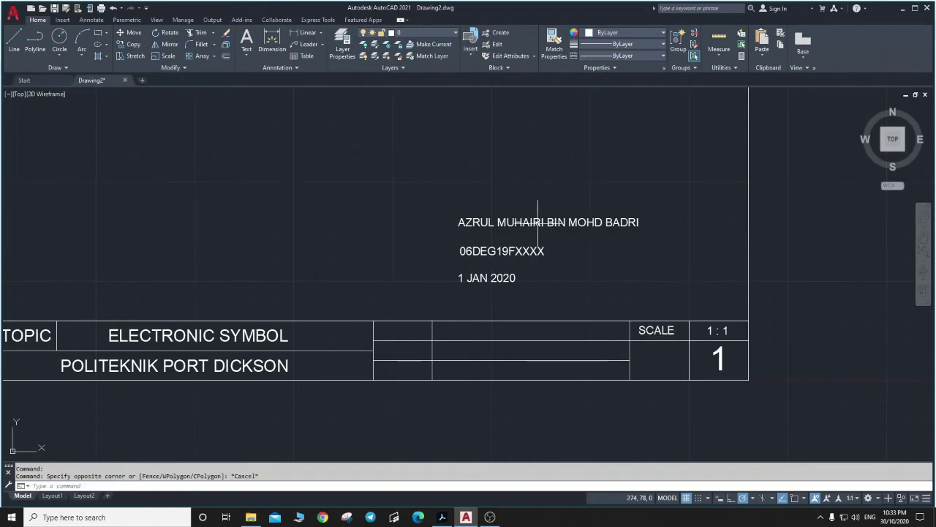
pyautogui.click(531, 221)
pyautogui.moveTo(531, 221); pyautogui.dragTo(516, 334)
pyautogui.click(556, 288)
# Move the ID number and date lines into the cells below the name.
pyautogui.click(504, 251)
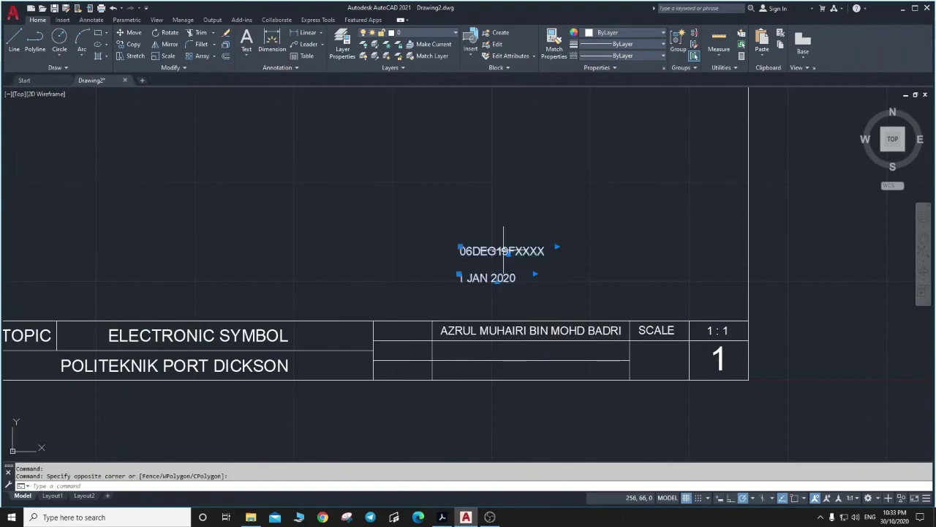
pyautogui.moveTo(503, 251); pyautogui.dragTo(525, 354)
pyautogui.click(563, 276)
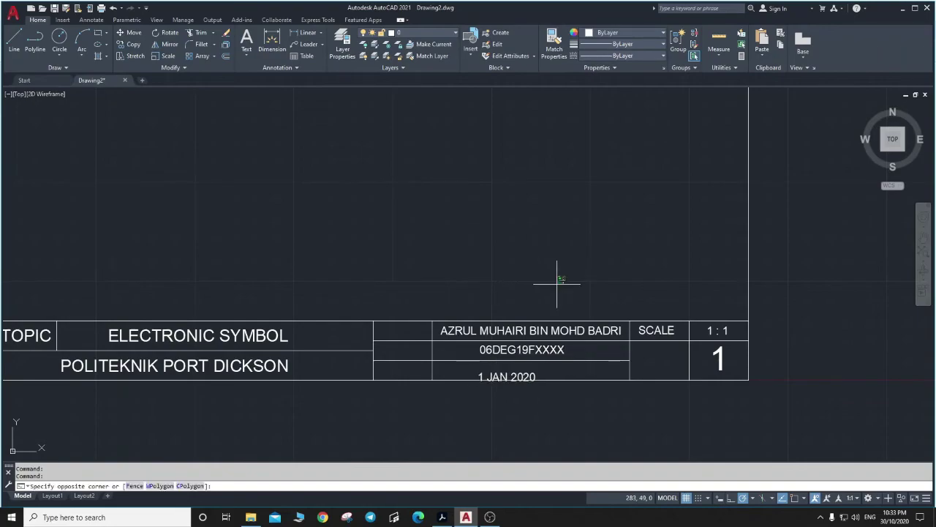
pyautogui.press('Escape')
# Nudge the ID number and 1 JAN 2020 date to centre them in their cells.
pyautogui.click(504, 373)
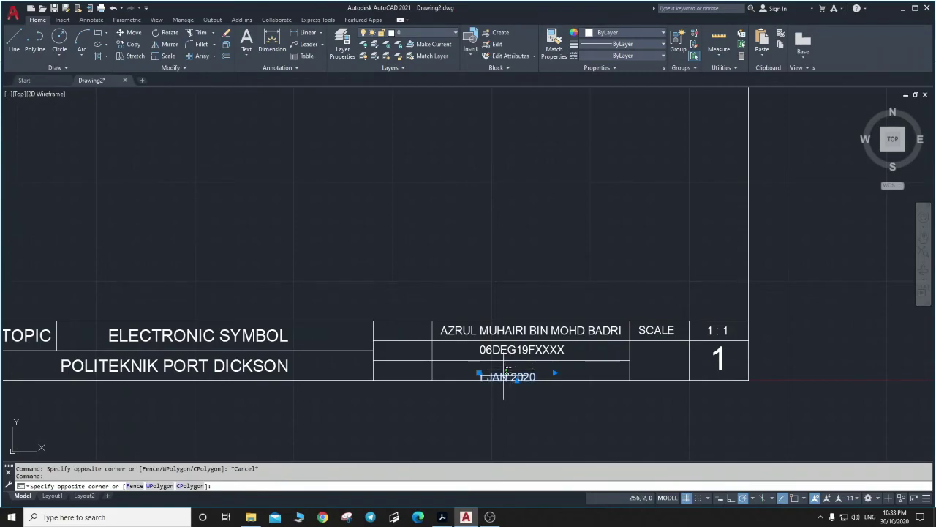
pyautogui.press('Escape')
pyautogui.moveTo(504, 377); pyautogui.dragTo(519, 374)
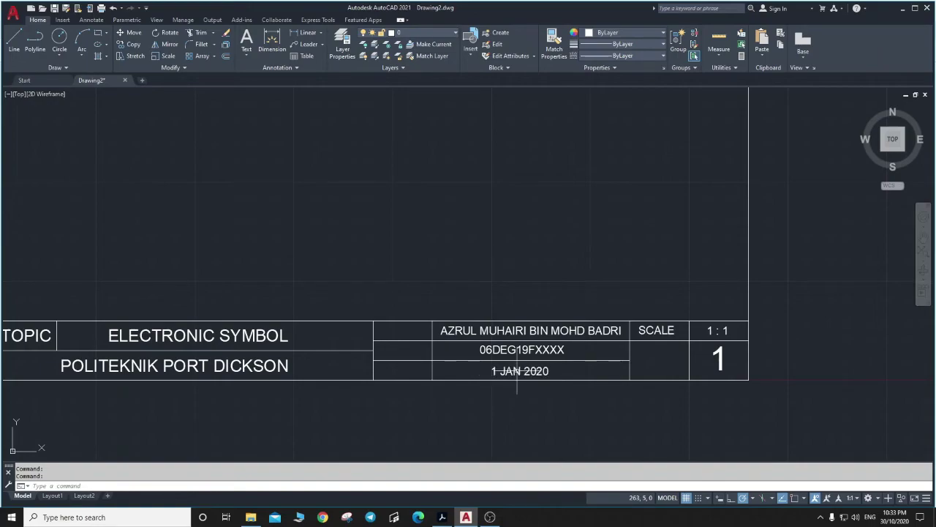
pyautogui.click(548, 251)
pyautogui.press('Escape')
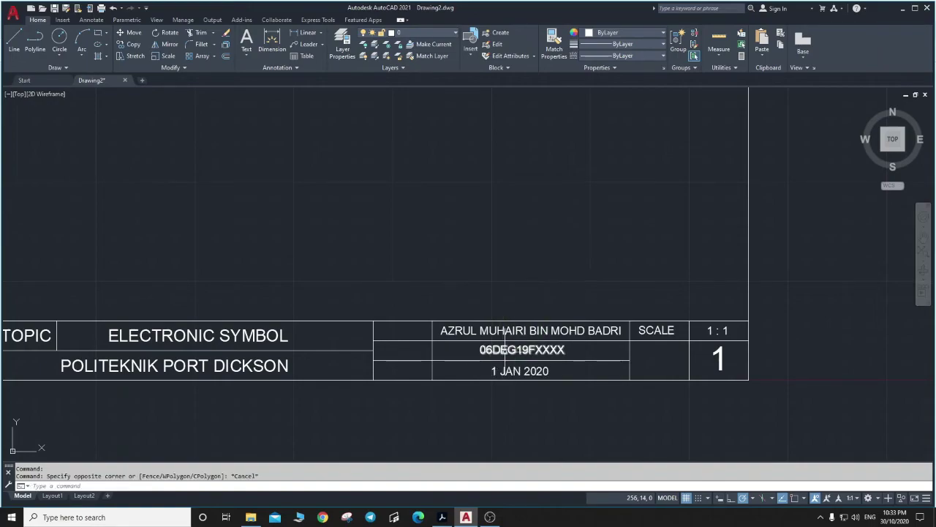
pyautogui.doubleClick(509, 351)
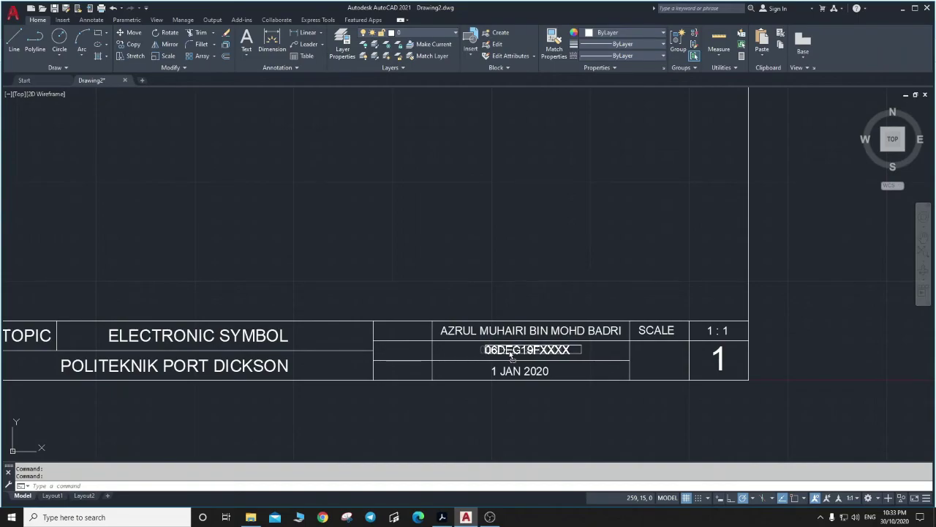
pyautogui.moveTo(509, 350); pyautogui.dragTo(509, 350)
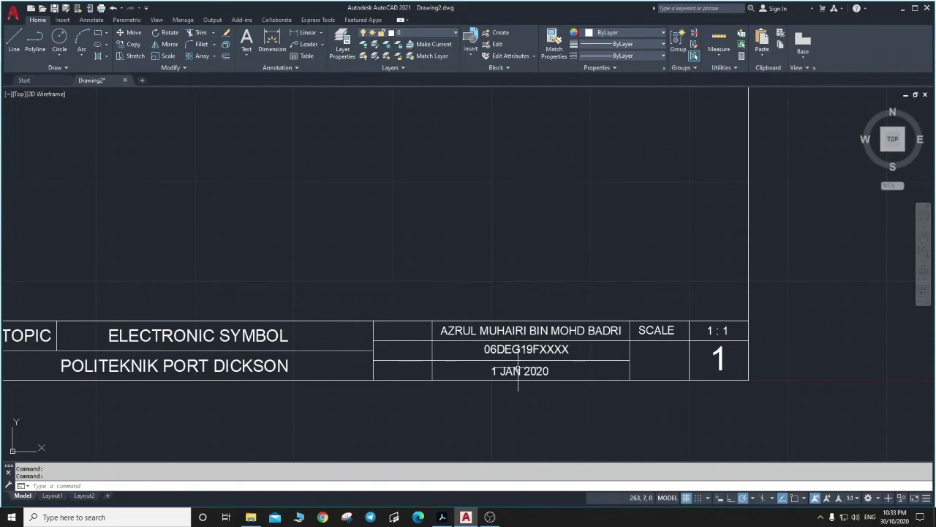
pyautogui.doubleClick(524, 370)
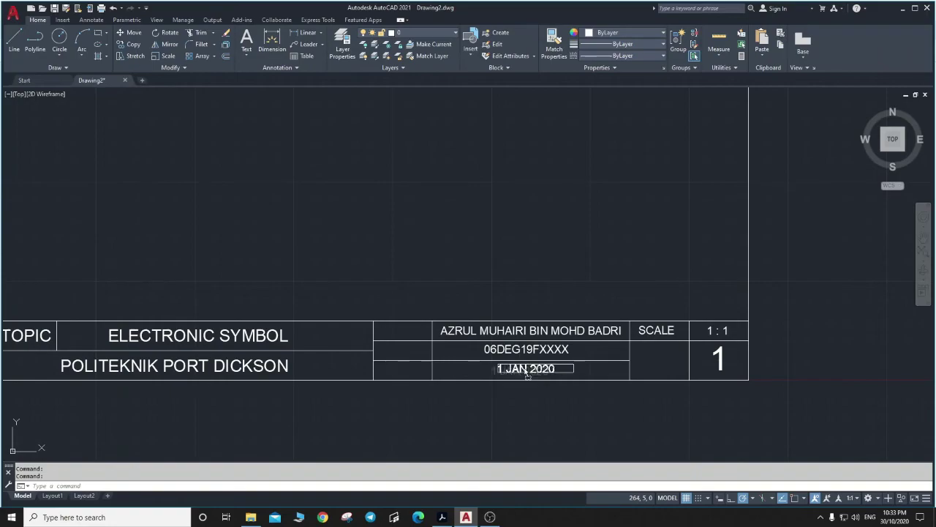
pyautogui.moveTo(525, 370); pyautogui.dragTo(524, 371)
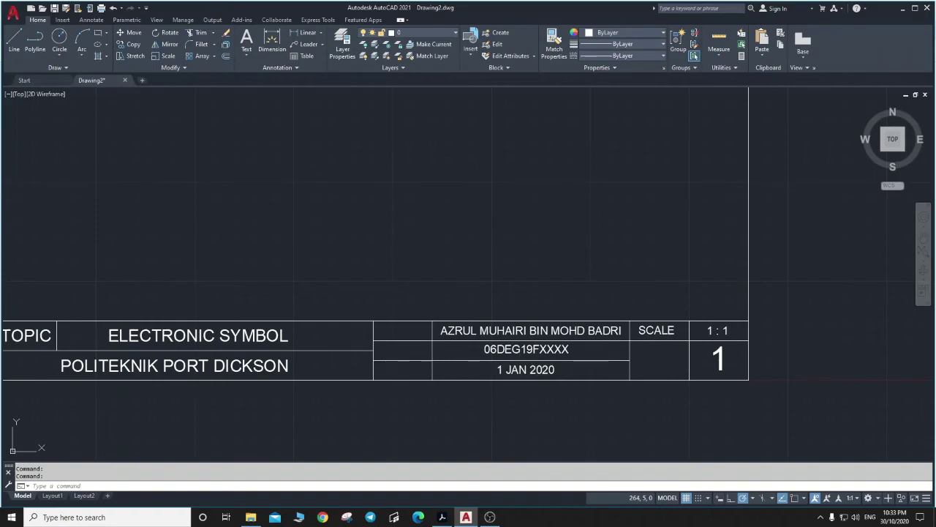
pyautogui.click(537, 289)
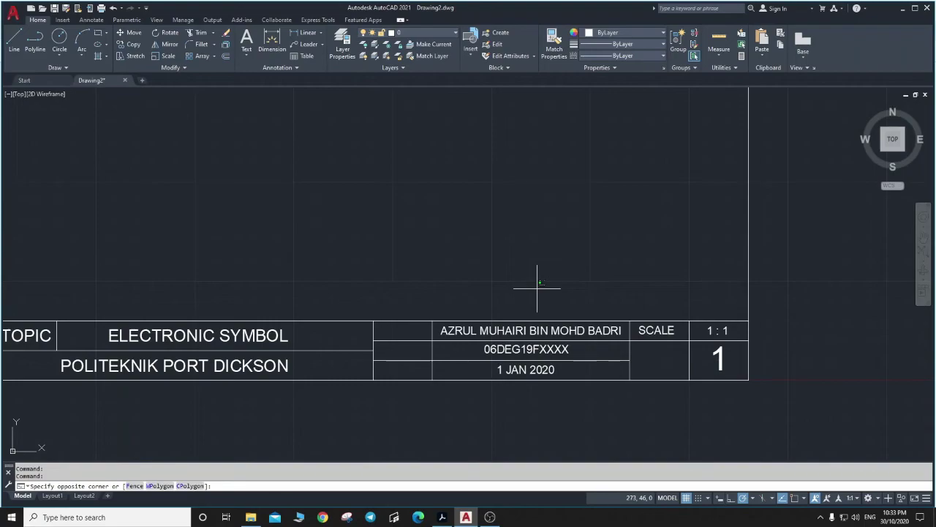
# Move the P.WORK label into the cell beside the page number.
pyautogui.press('Escape')
pyautogui.scroll(-5, 538, 287)
pyautogui.scroll(5, 535, 266)
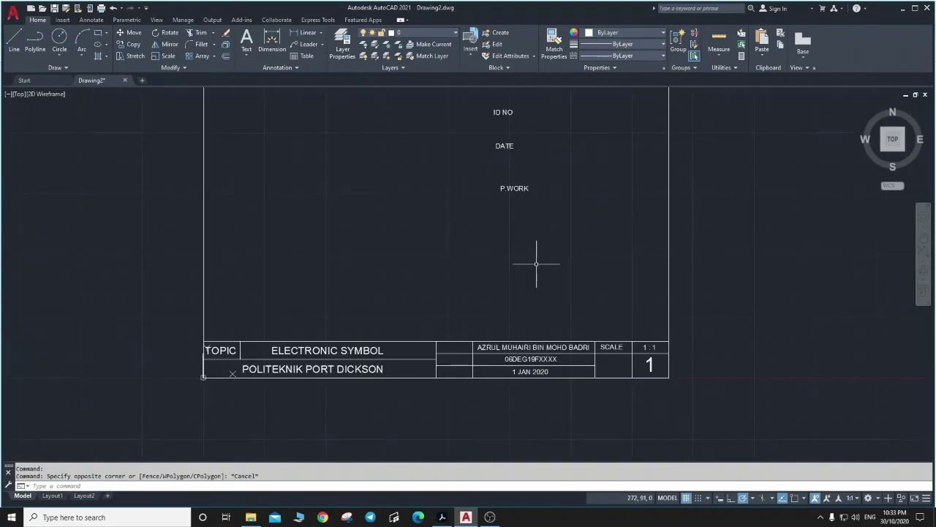
pyautogui.click(516, 188)
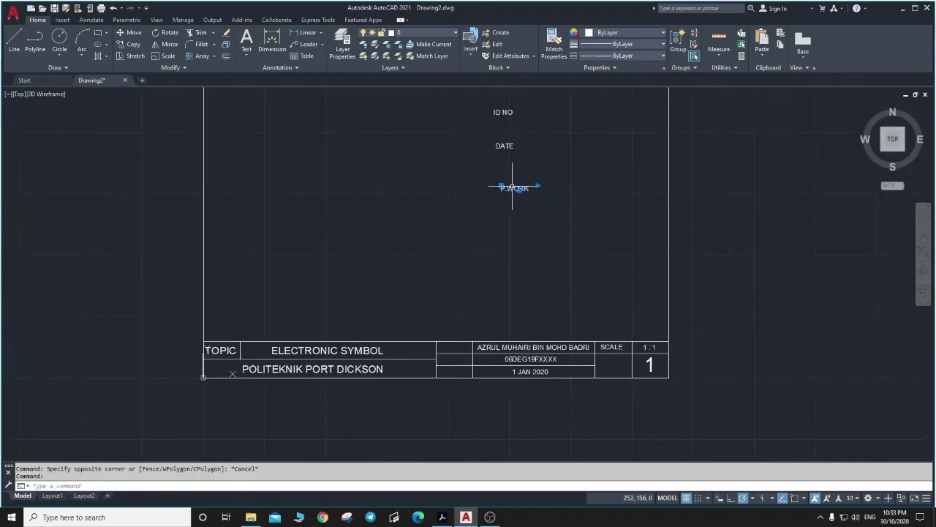
pyautogui.moveTo(515, 188); pyautogui.dragTo(611, 371)
pyautogui.click(626, 286)
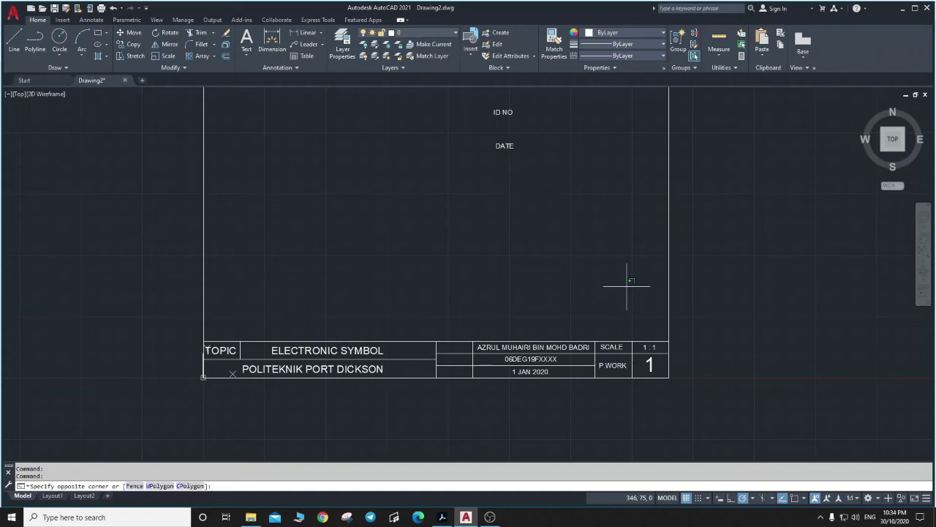
pyautogui.press('Escape')
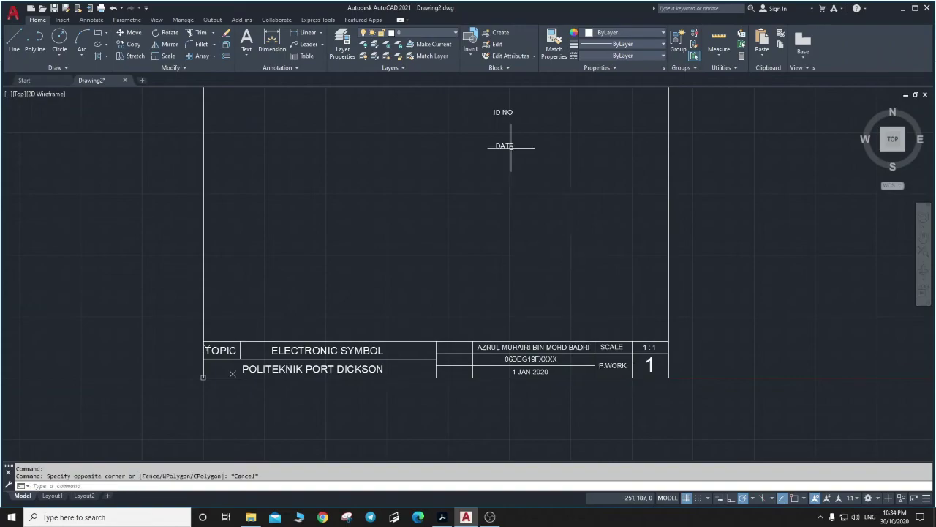
# Move the DATE label into the cell left of the date.
pyautogui.click(510, 146)
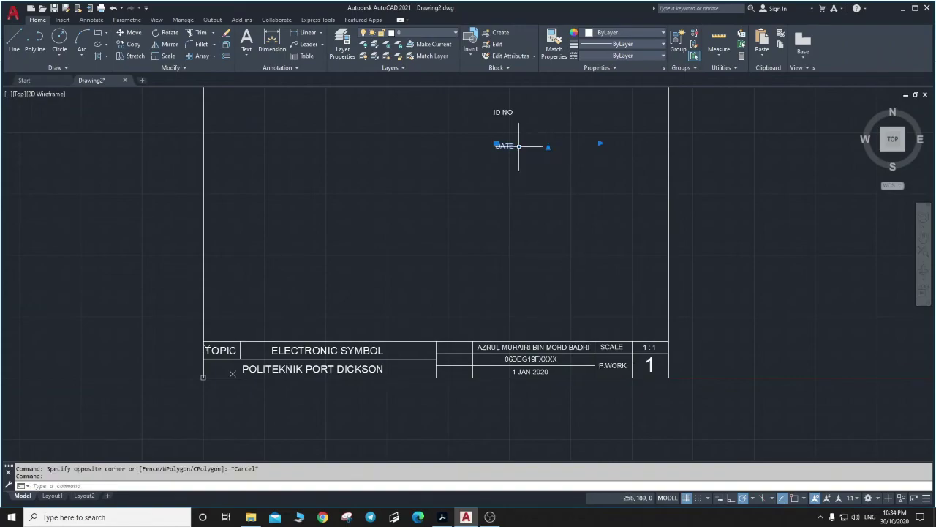
pyautogui.doubleClick(510, 146)
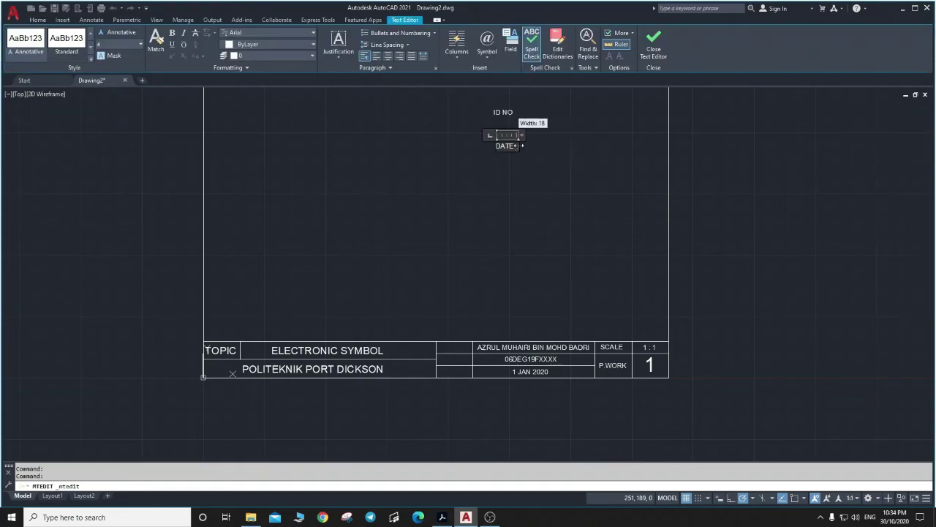
pyautogui.click(521, 174)
pyautogui.click(505, 144)
pyautogui.moveTo(505, 144); pyautogui.dragTo(454, 373)
pyautogui.click(500, 260)
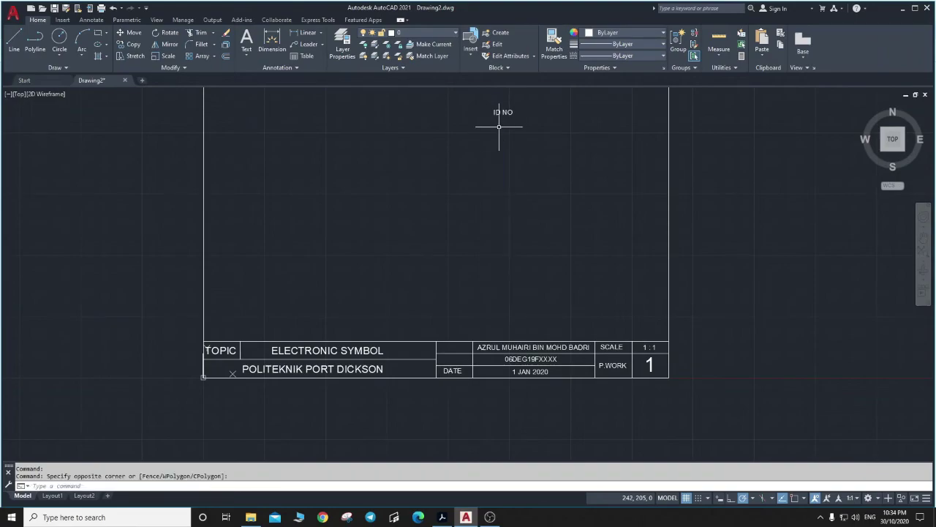
# Move the ID NO label into the cell left of the ID number.
pyautogui.click(499, 111)
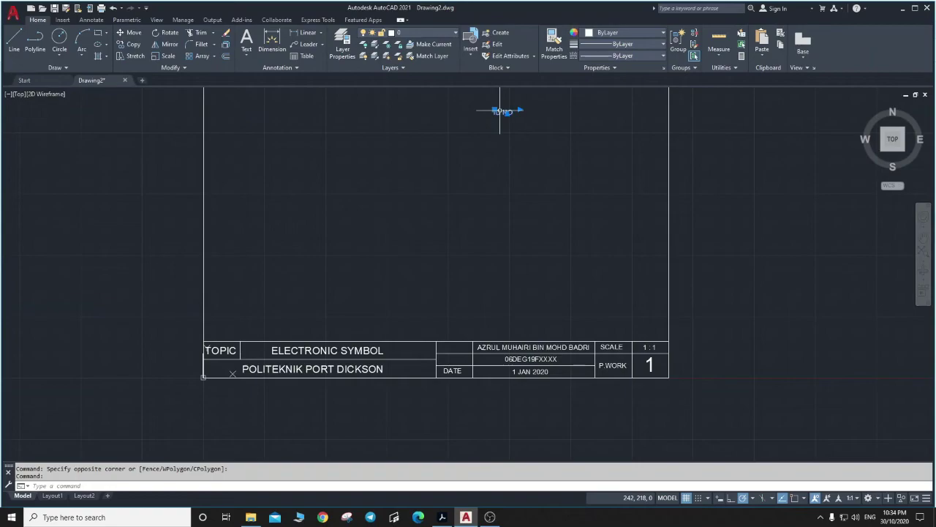
pyautogui.moveTo(500, 111); pyautogui.dragTo(449, 361)
pyautogui.click(456, 298)
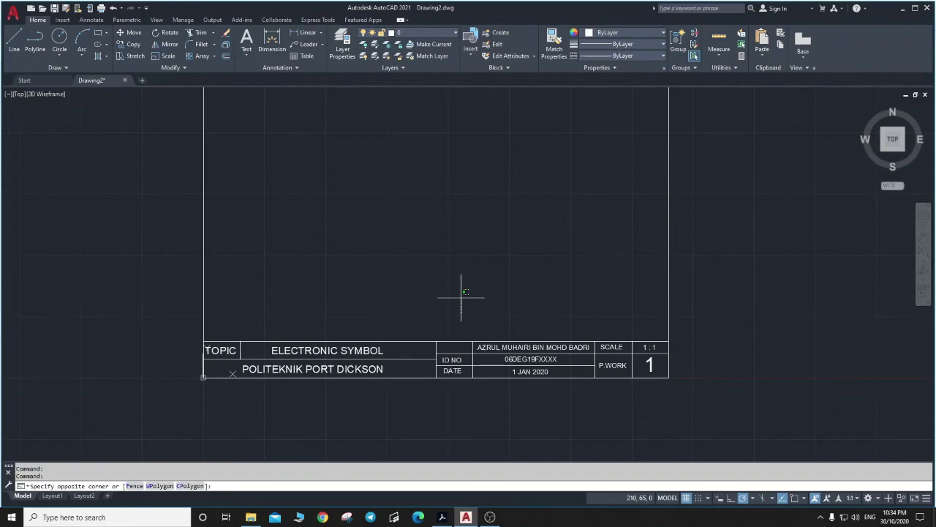
pyautogui.scroll(-2, 461, 297)
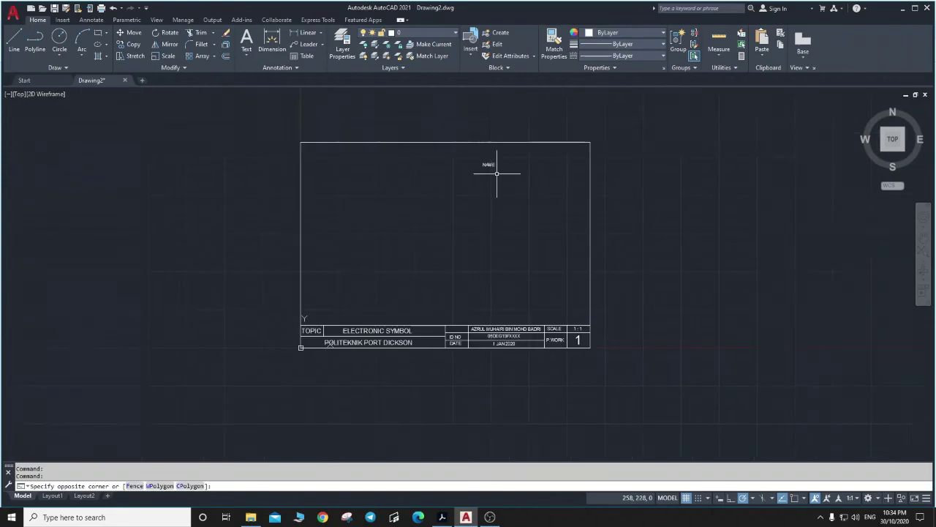
# Move the NAME label down into its title-block cell and centre it there.
pyautogui.press('Escape')
pyautogui.click(488, 165)
pyautogui.moveTo(488, 165); pyautogui.dragTo(455, 329)
pyautogui.scroll(6, 446, 334)
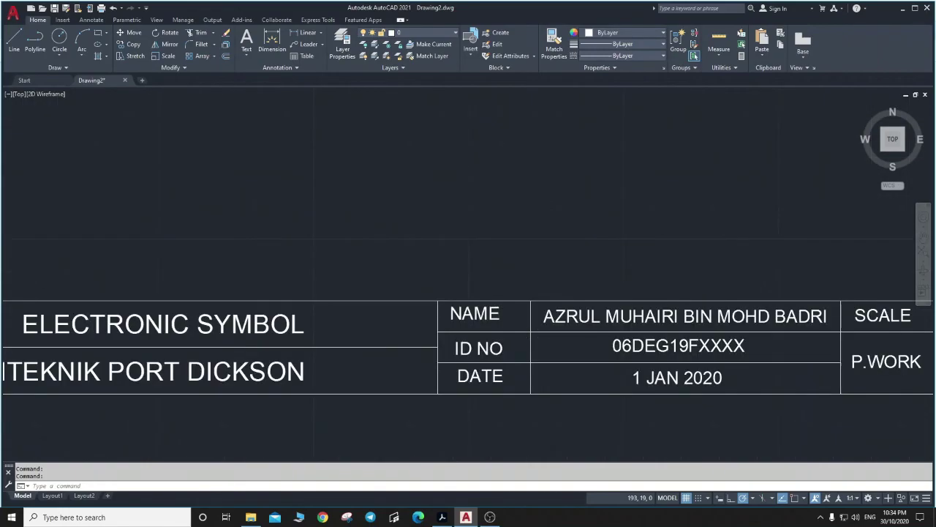
pyautogui.scroll(2, 447, 332)
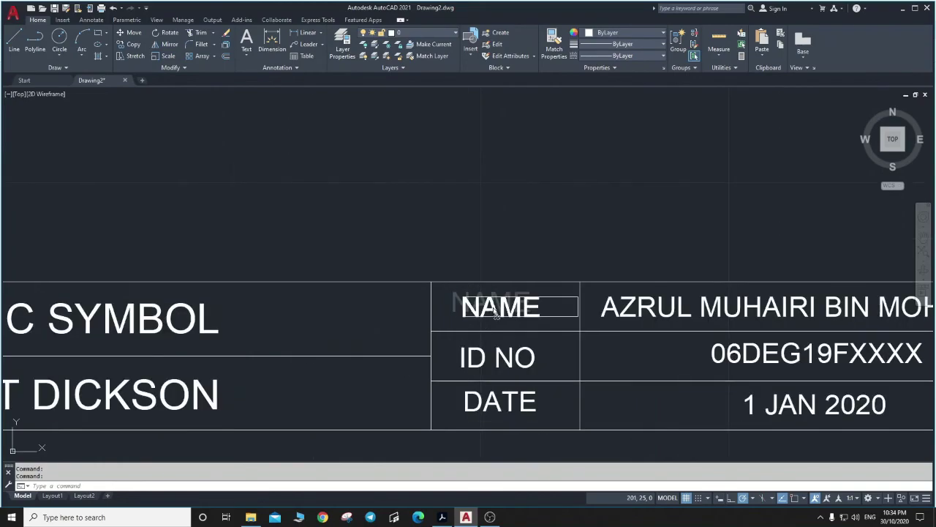
pyautogui.moveTo(495, 311); pyautogui.dragTo(492, 312)
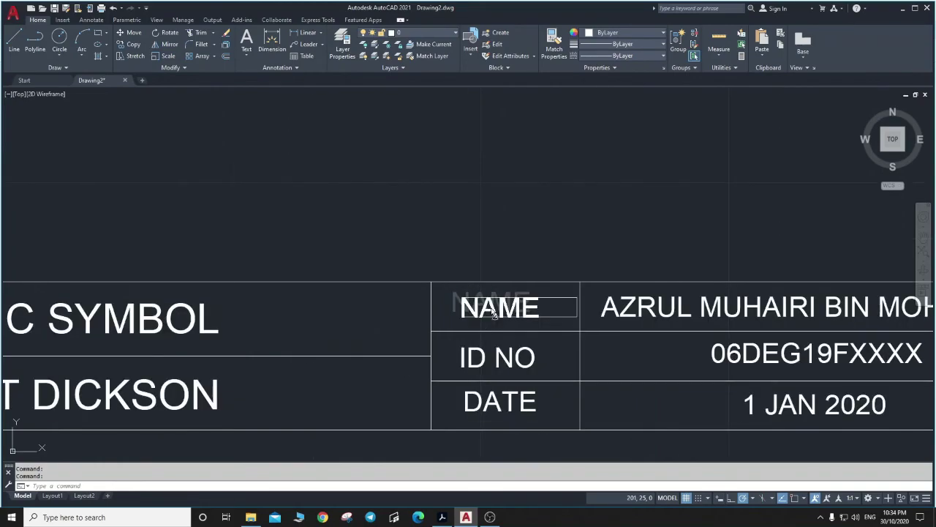
# Nudge the ID NO and NAME labels so they line up within their title-strip cells.
pyautogui.click(499, 358)
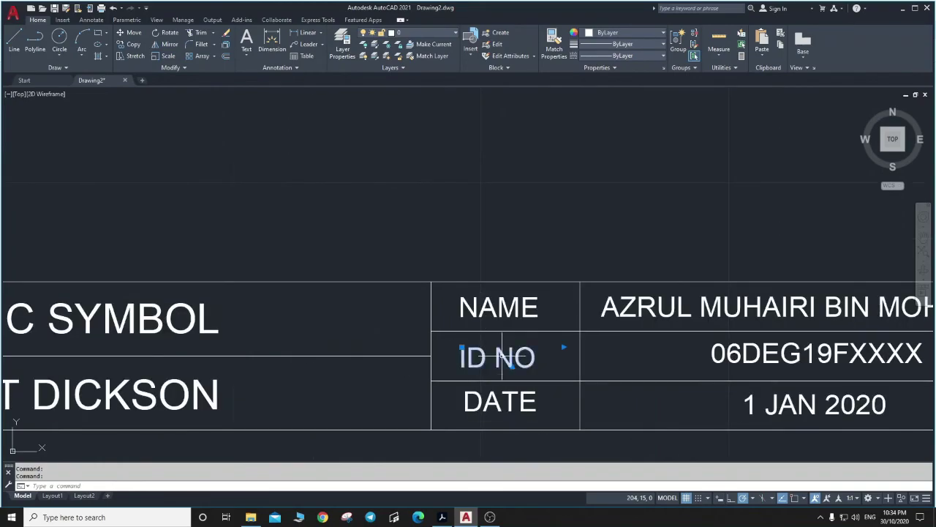
pyautogui.moveTo(501, 358); pyautogui.dragTo(506, 363)
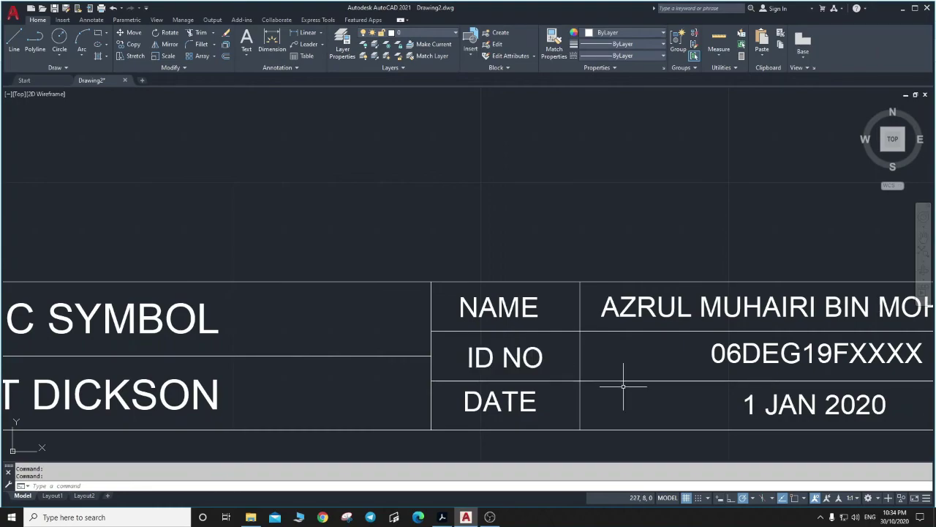
pyautogui.click(622, 250)
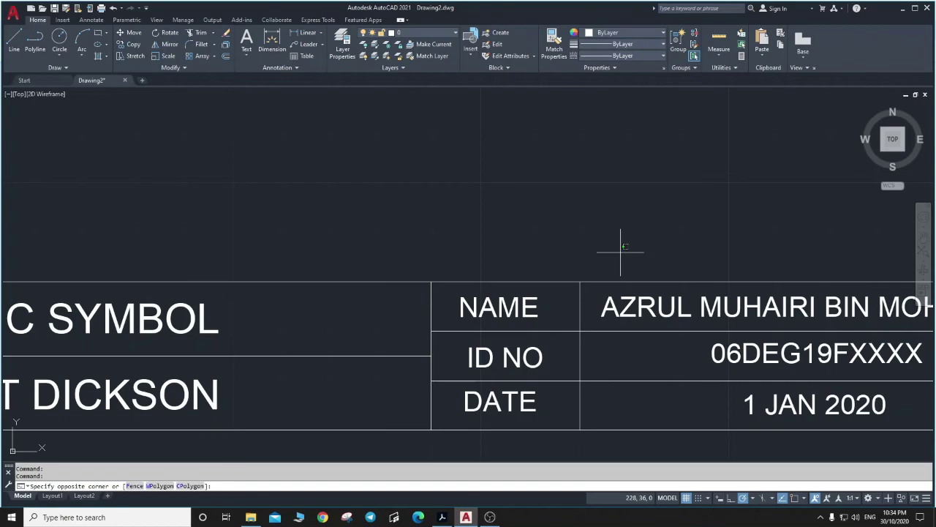
pyautogui.press('Escape')
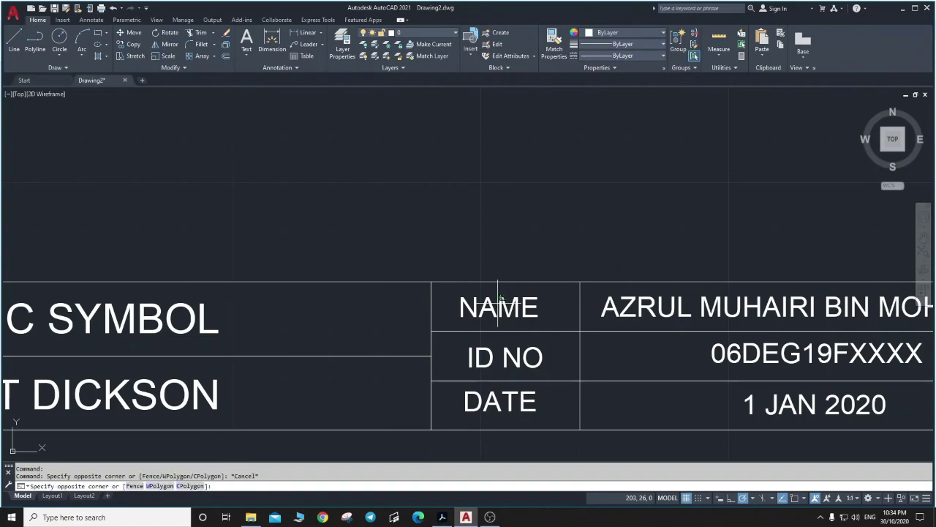
pyautogui.click(492, 307)
pyautogui.moveTo(492, 307); pyautogui.dragTo(493, 316)
pyautogui.click(494, 399)
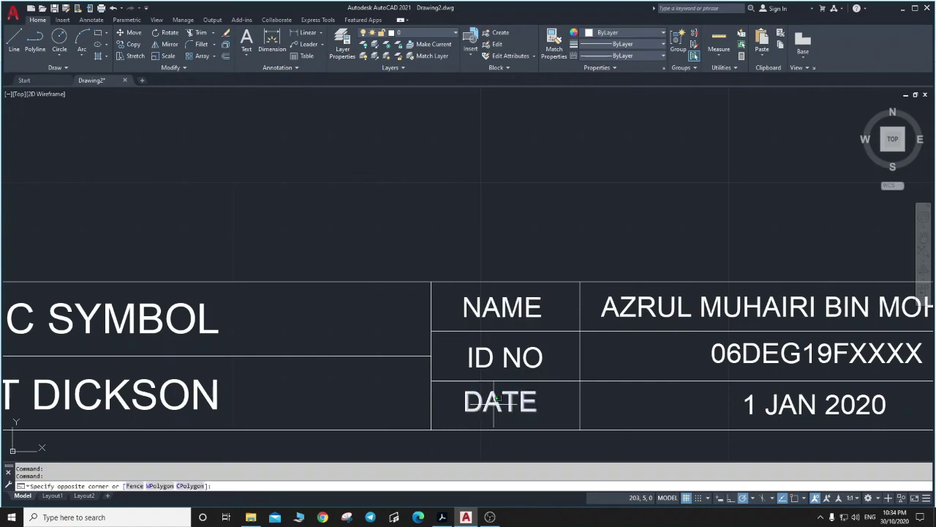
# Open the ID NO label in the text editor to check it, then close editing.
pyautogui.click(513, 357)
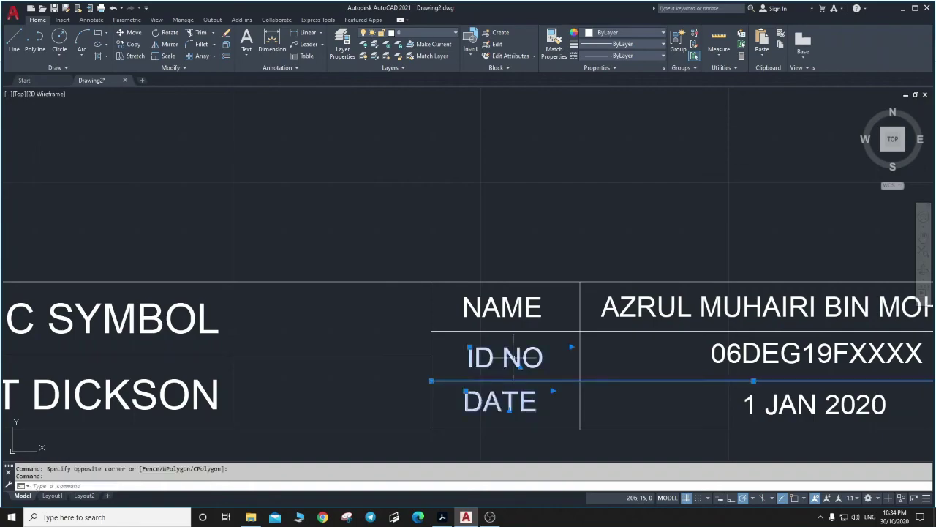
pyautogui.press('Escape')
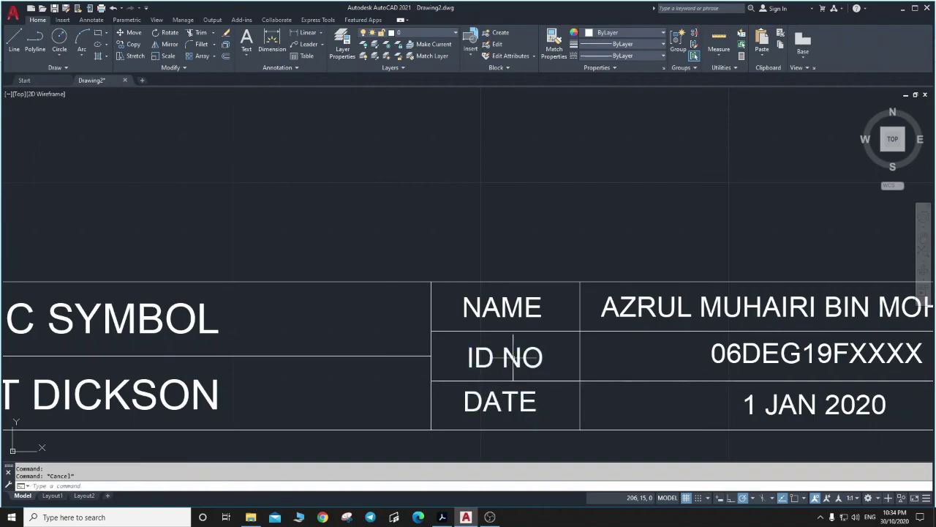
pyautogui.doubleClick(513, 357)
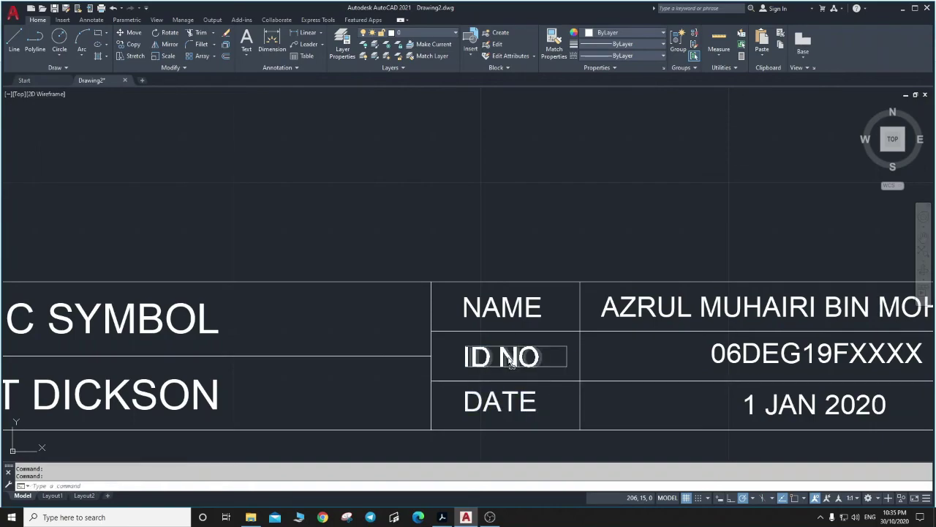
pyautogui.click(556, 215)
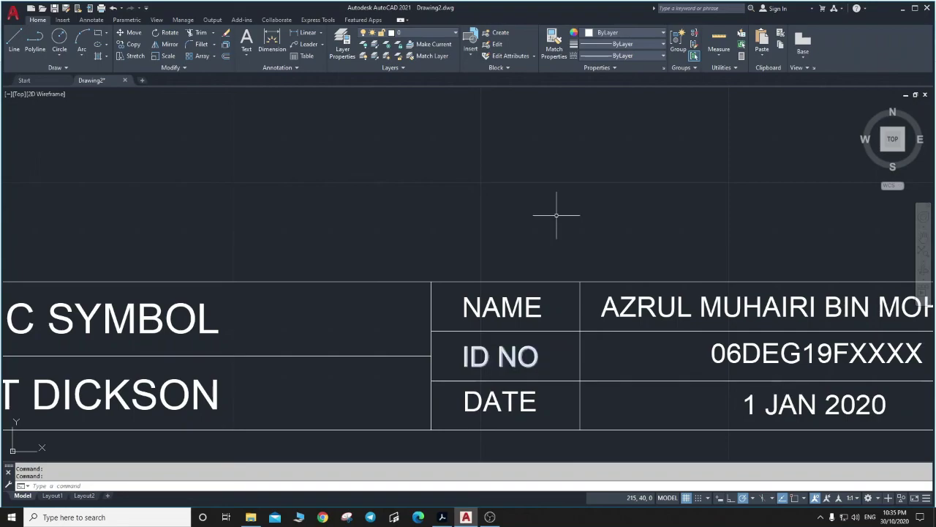
pyautogui.click(556, 215)
pyautogui.scroll(-6, 451, 224)
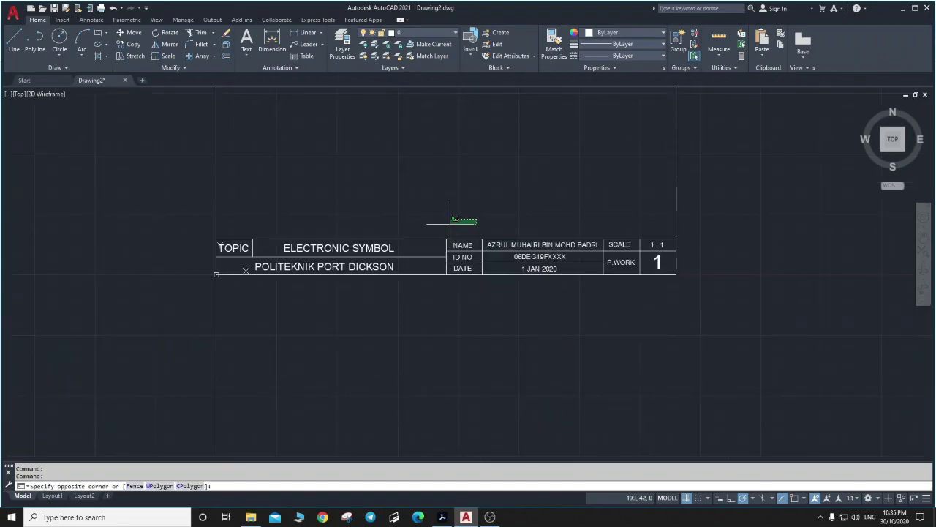
pyautogui.press('Escape')
# Zoom All (Z, A) so the entire 380×270 frame fits in view.
pyautogui.write('z')
pyautogui.press('Return')
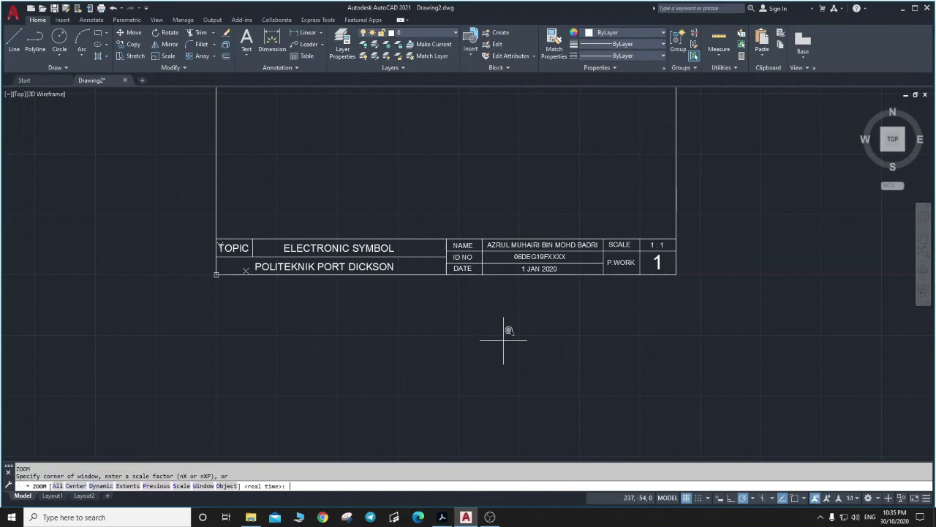
pyautogui.write('a')
pyautogui.press('Return')
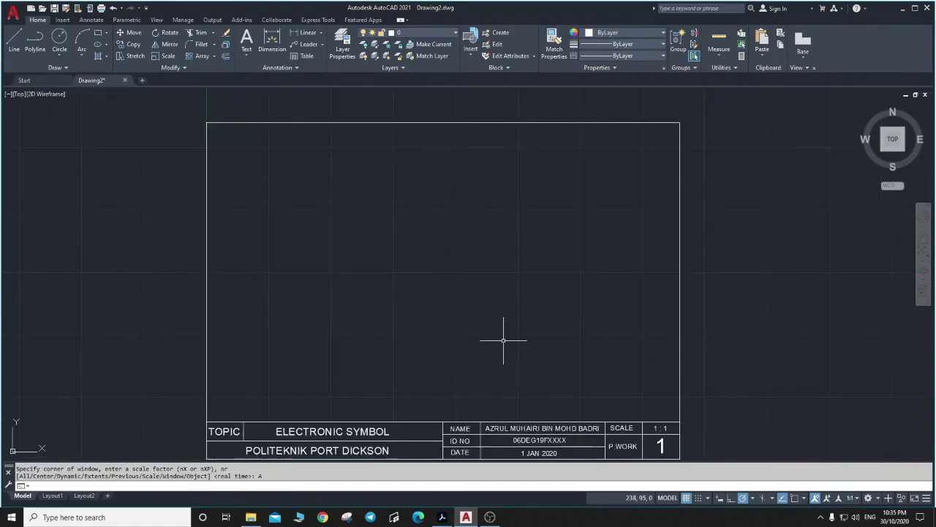
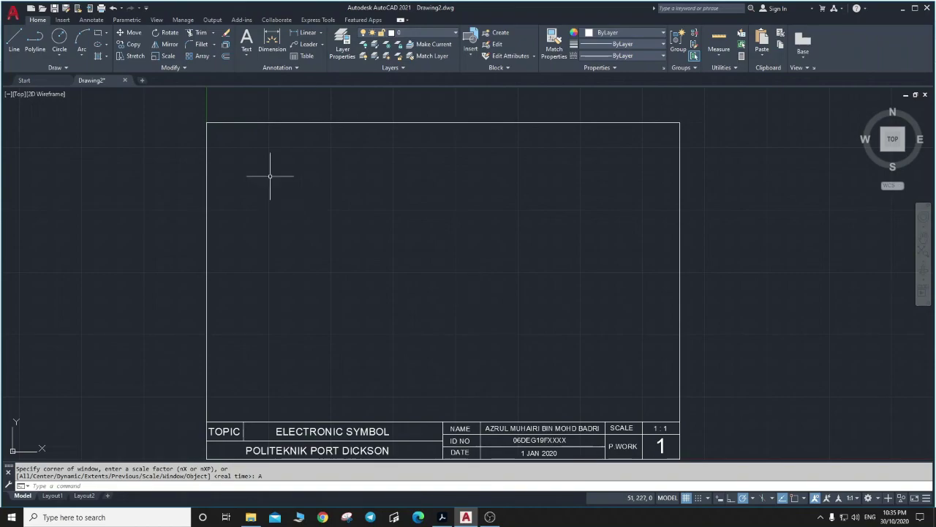
# Start Save As to the Desktop, naming the file 'DRAWING BLOCK - PW1'.
pyautogui.click(13, 14)
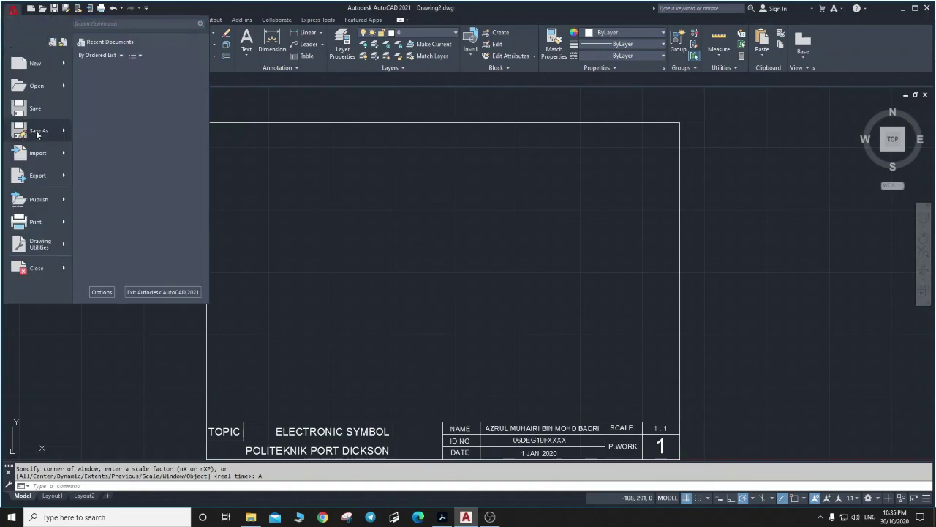
pyautogui.click(38, 131)
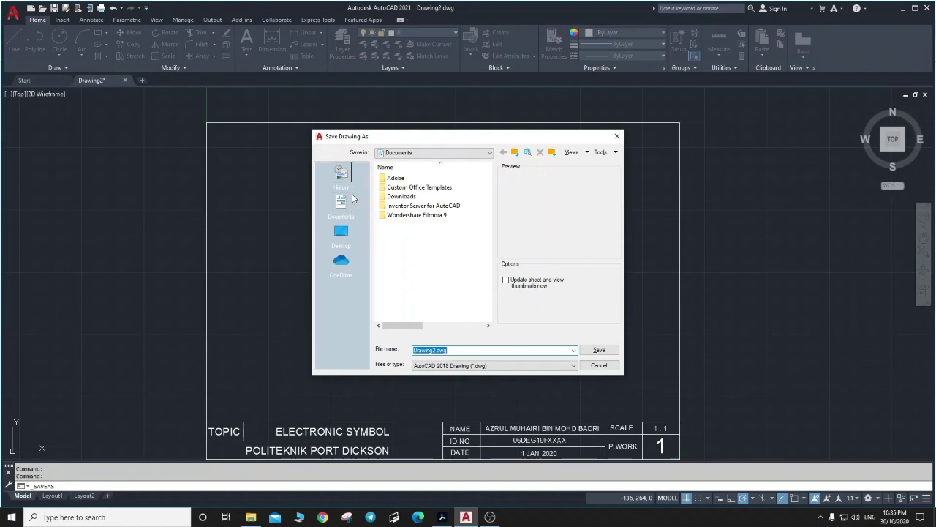
pyautogui.click(341, 231)
pyautogui.click(455, 350)
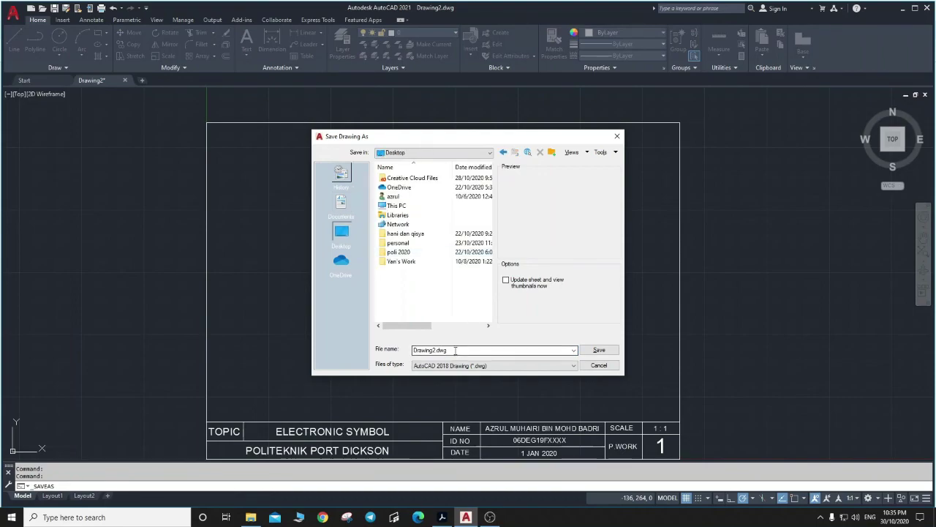
pyautogui.hotkey('ctrl', 'a')
pyautogui.write('DRAW')
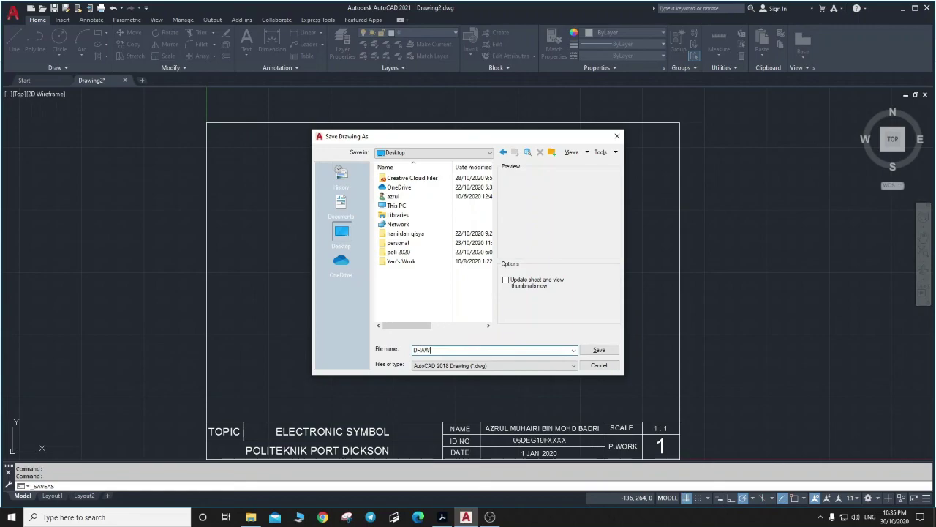
pyautogui.write('ING BLOV')
pyautogui.press('BackSpace')
pyautogui.write('CK - P')
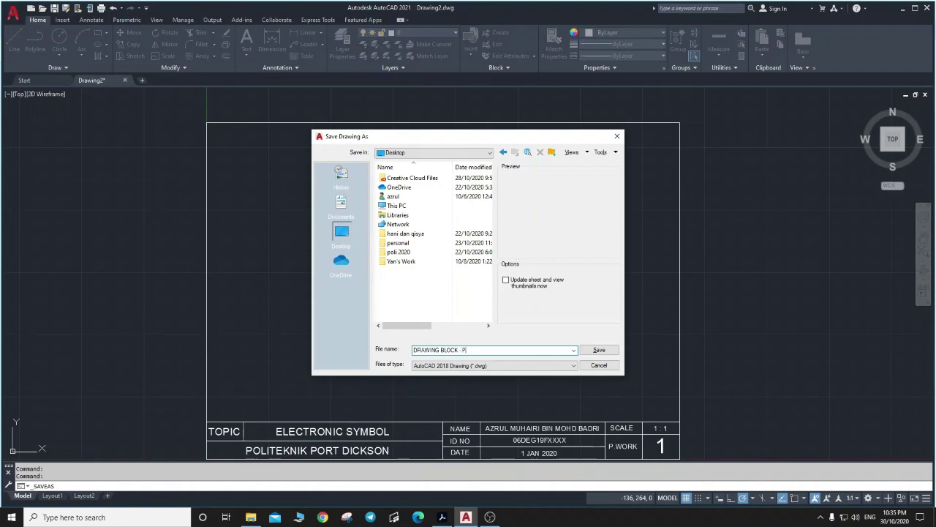
pyautogui.write('W1')
# Choose AutoCAD 2004/LT2004 Drawing (*.dwg) as the file type and complete the save.
pyautogui.click(495, 367)
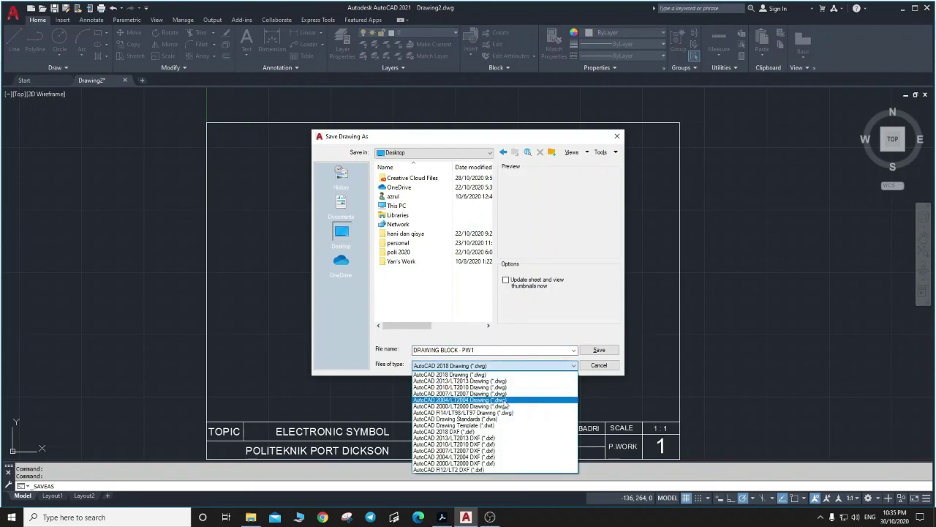
pyautogui.click(503, 401)
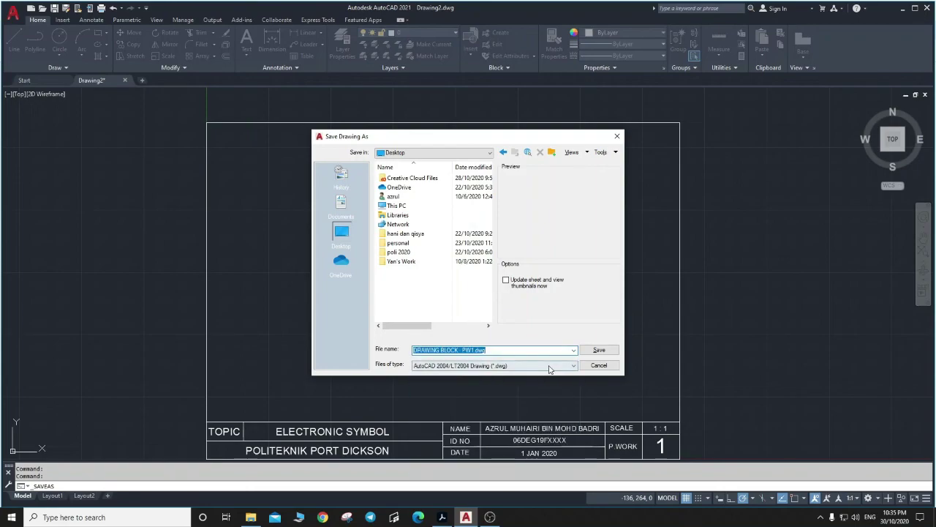
pyautogui.click(598, 350)
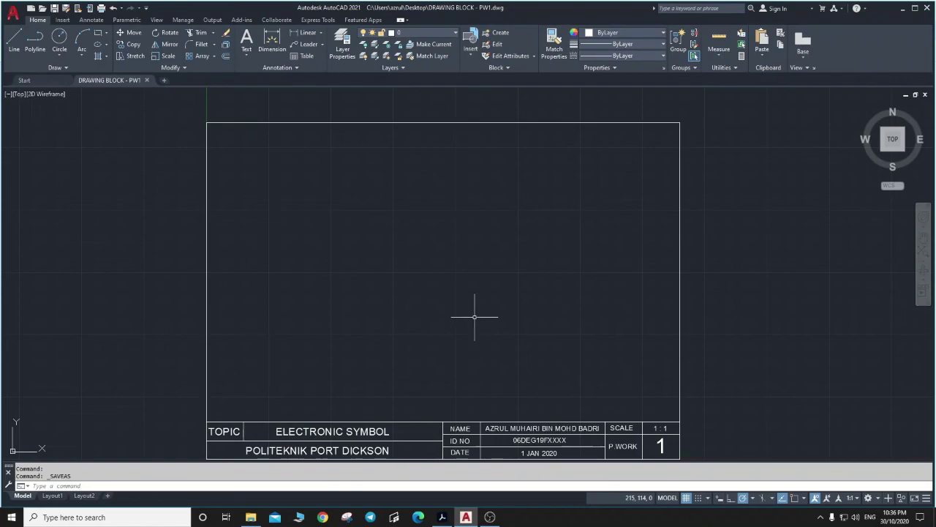
# Confirm the file tab and title bar now read DRAWING BLOCK - PW1.dwg.
pyautogui.moveTo(490, 517)
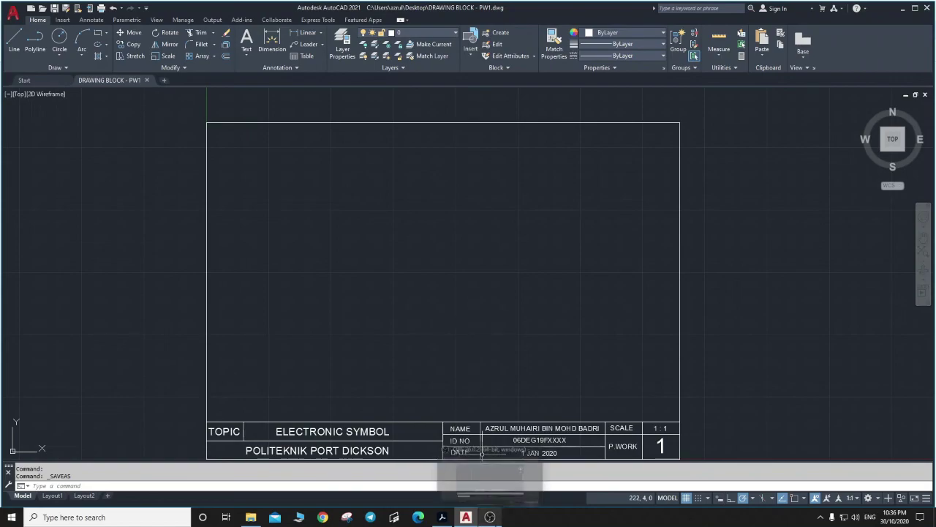